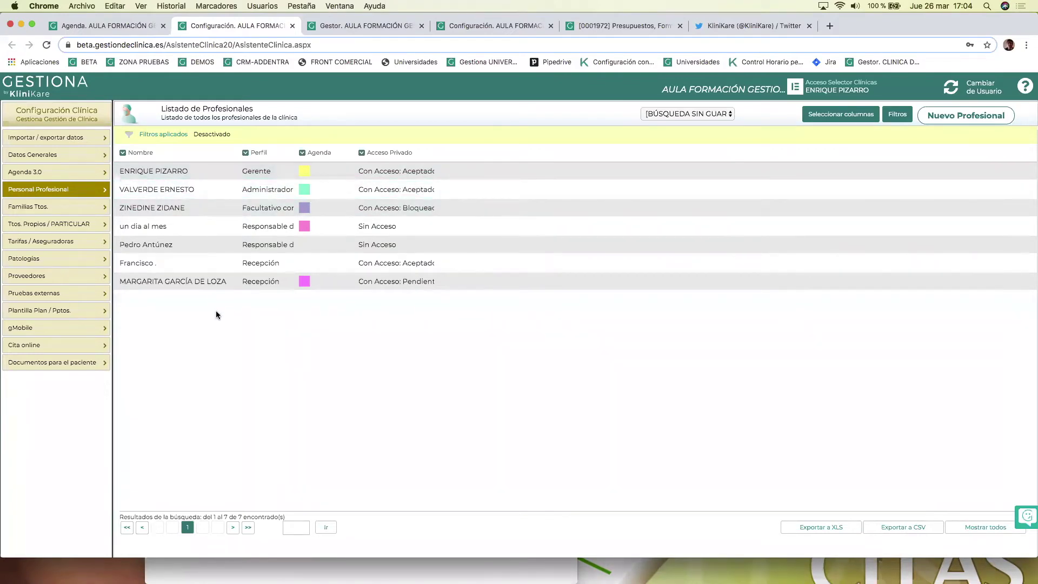
# - Open the liquidation configurator of the professional with the Gerente profile and bring up the 'Comenzado no pagado' liquidation for editing
pyautogui.click(234, 169)
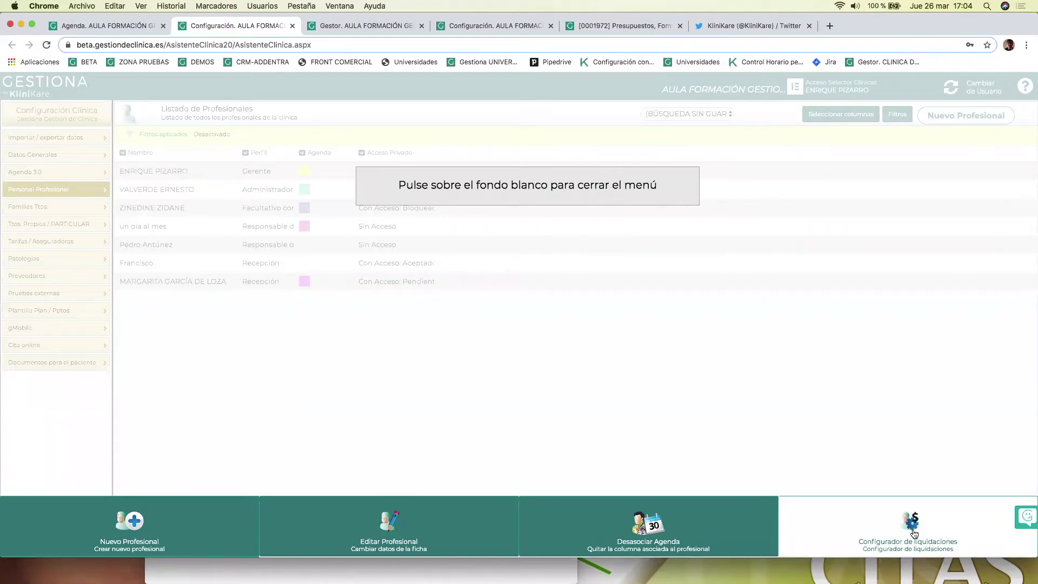
pyautogui.click(881, 527)
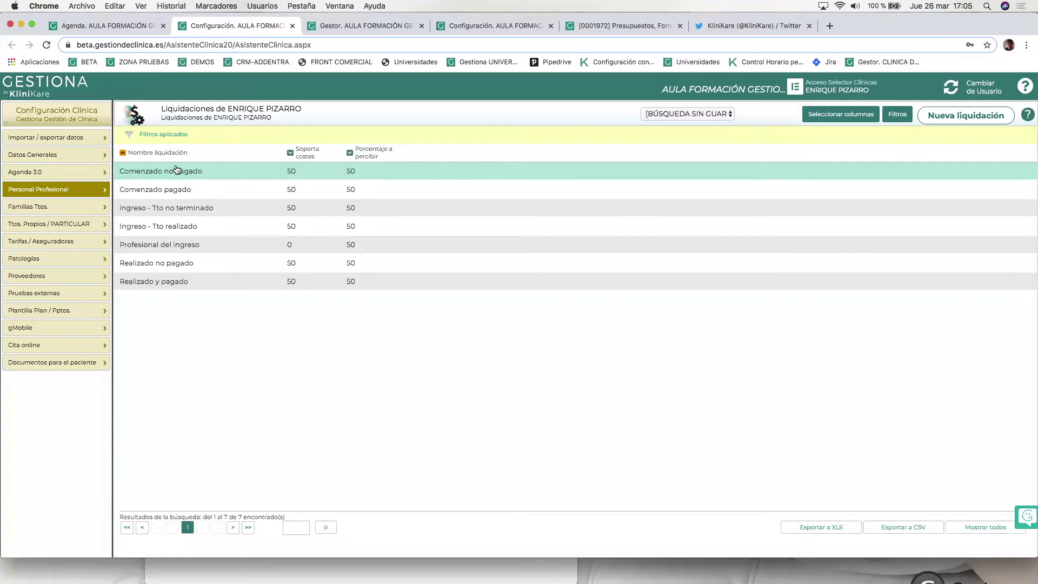
pyautogui.click(232, 171)
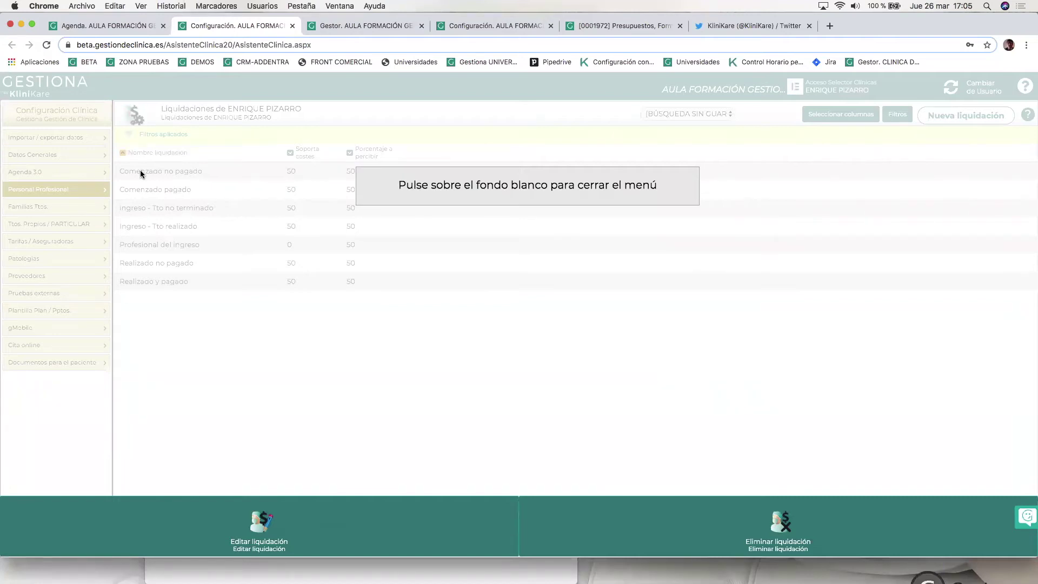
pyautogui.click(154, 175)
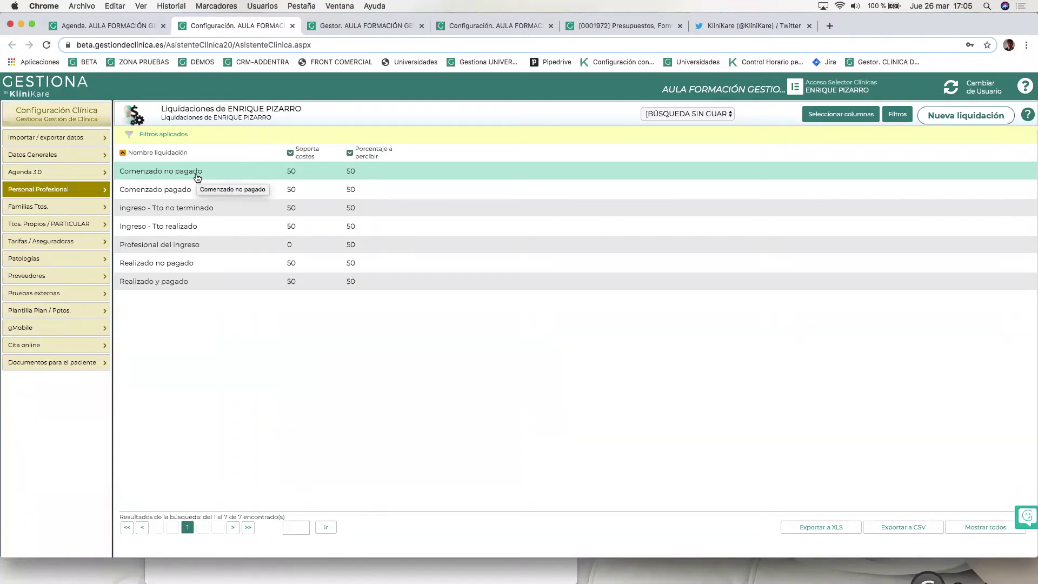
pyautogui.click(405, 171)
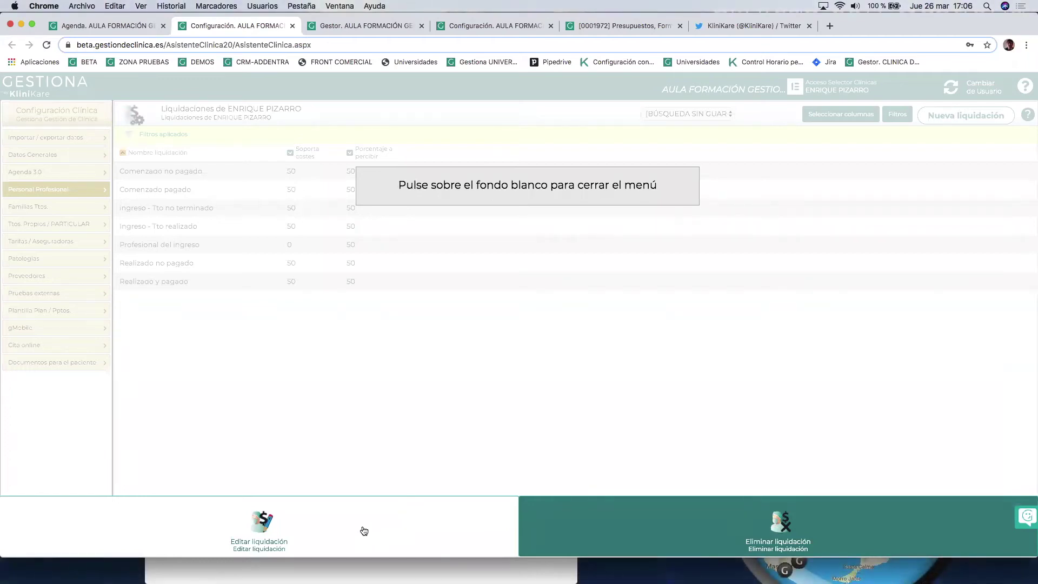
pyautogui.click(316, 535)
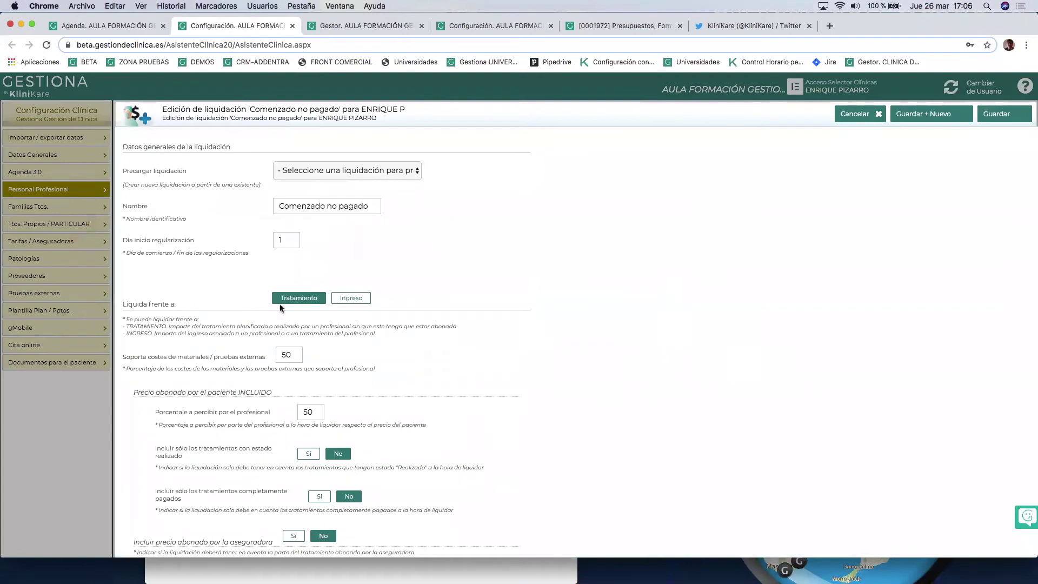
# - Examine the liquidation's general data: the preloadable liquidations, the identifying name and the regularization start day
pyautogui.click(377, 169)
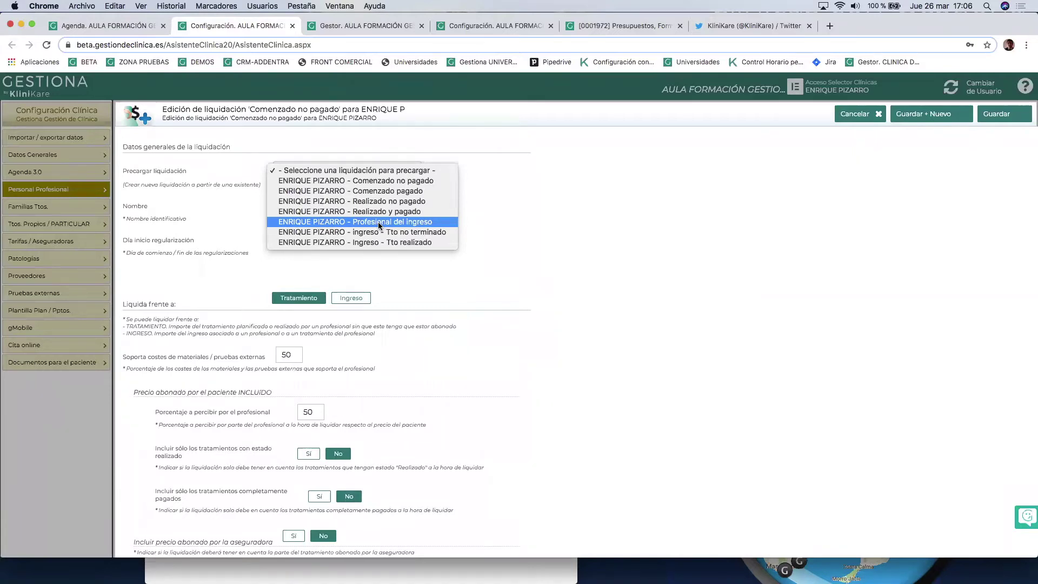
pyautogui.click(534, 240)
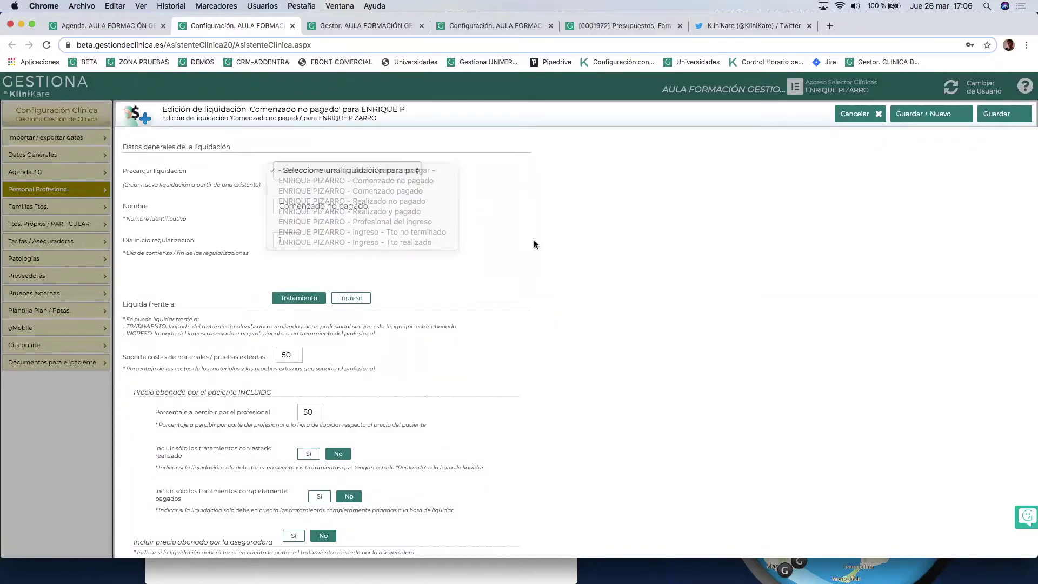
pyautogui.tripleClick(358, 210)
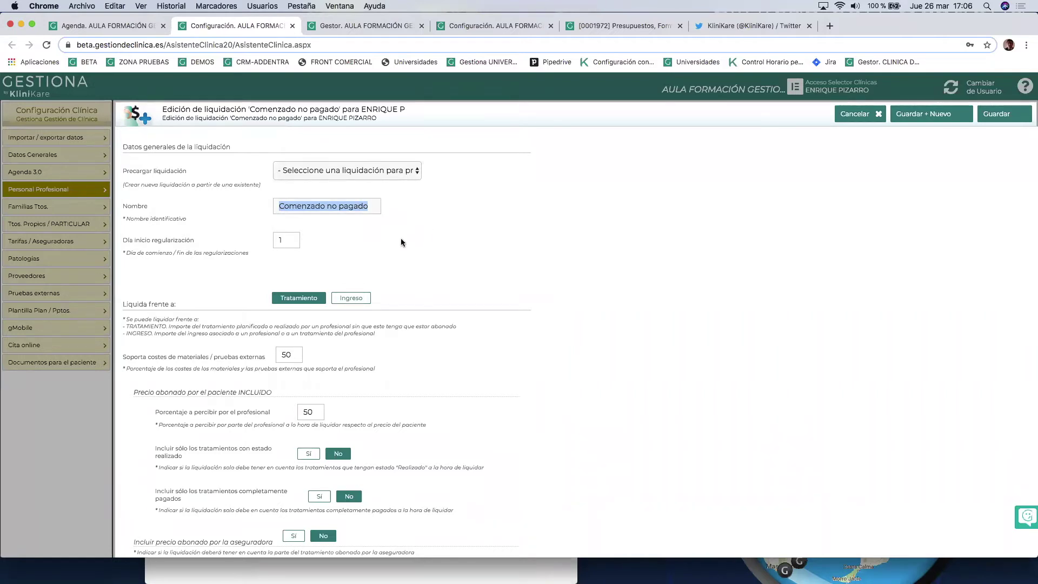
pyautogui.click(287, 240)
pyautogui.doubleClick(287, 239)
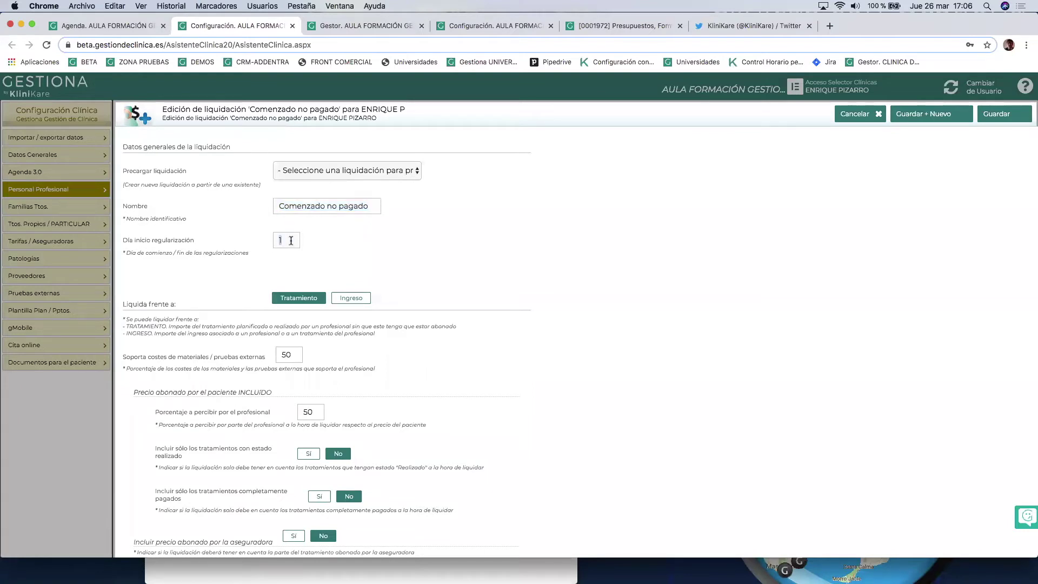
pyautogui.click(290, 239)
pyautogui.moveTo(290, 240); pyautogui.dragTo(268, 244)
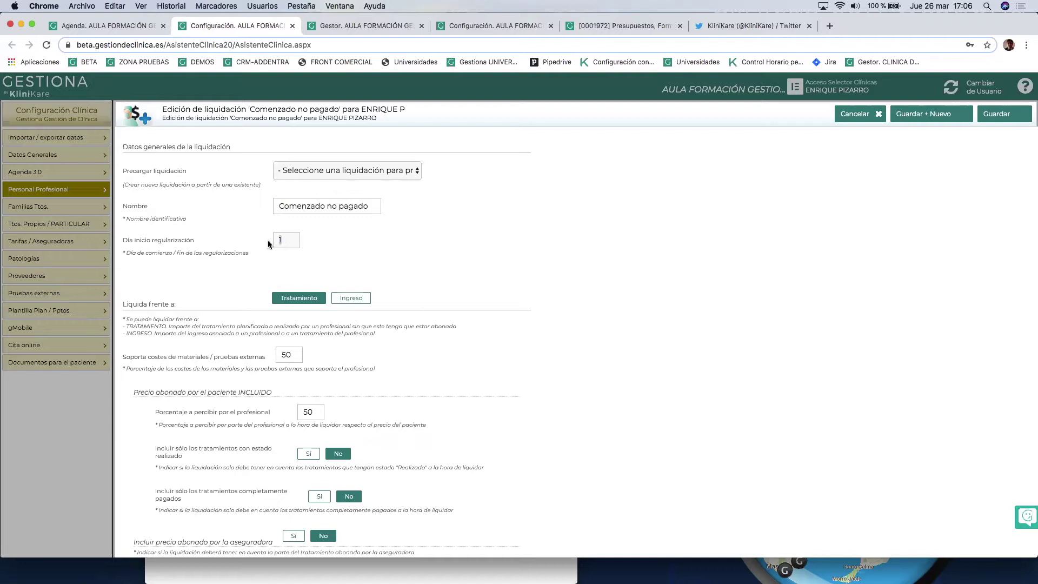
pyautogui.click(301, 247)
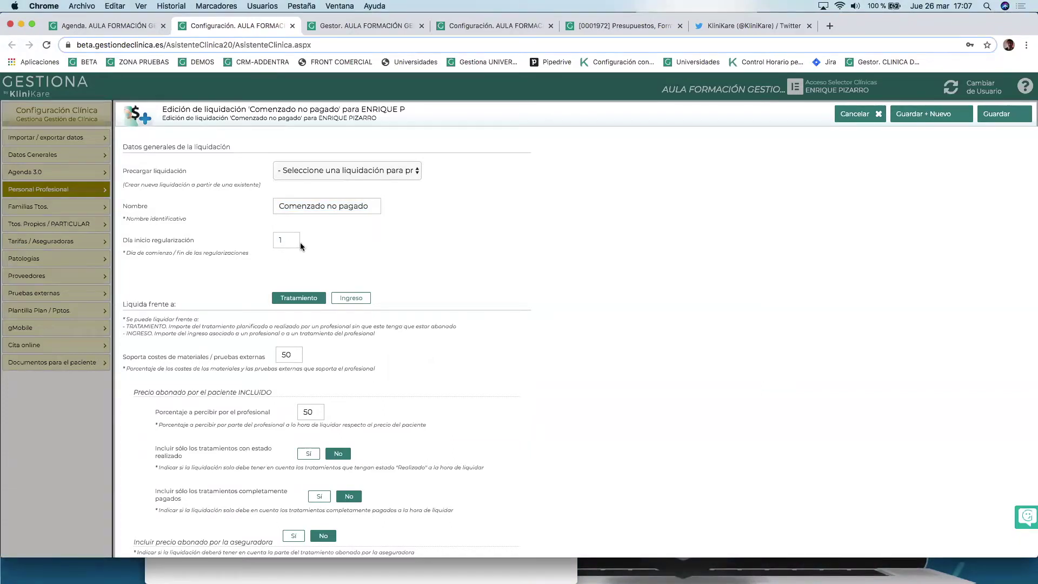
# - Review the liquidation basis, cost share, professional's percentage and the completed-treatment and fully-paid options of 'Comenzado no pagado'
pyautogui.scroll(-4, 306, 252)
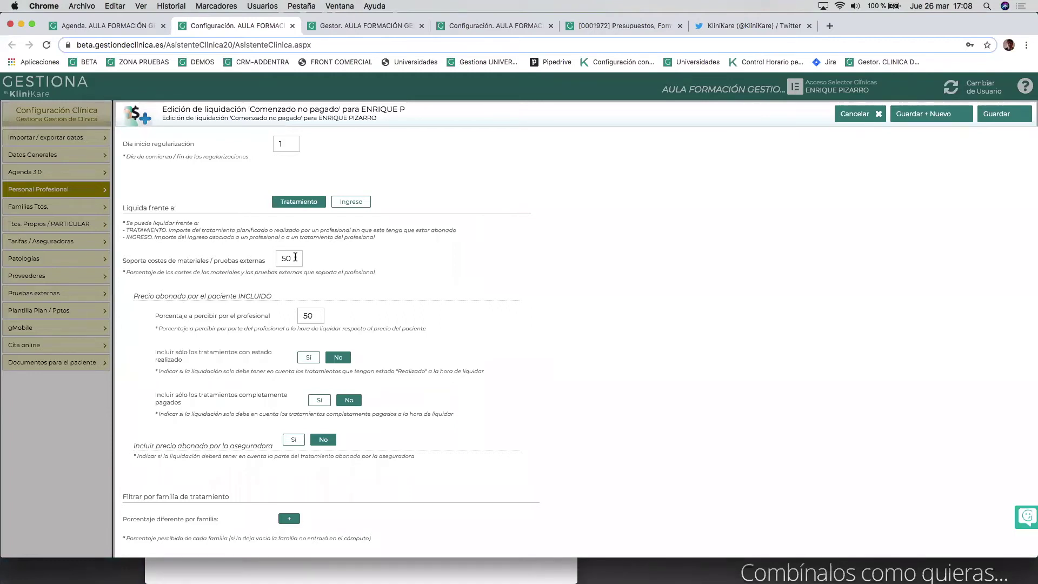
pyautogui.moveTo(316, 315); pyautogui.dragTo(294, 315)
pyautogui.click(317, 319)
pyautogui.scroll(2, 341, 367)
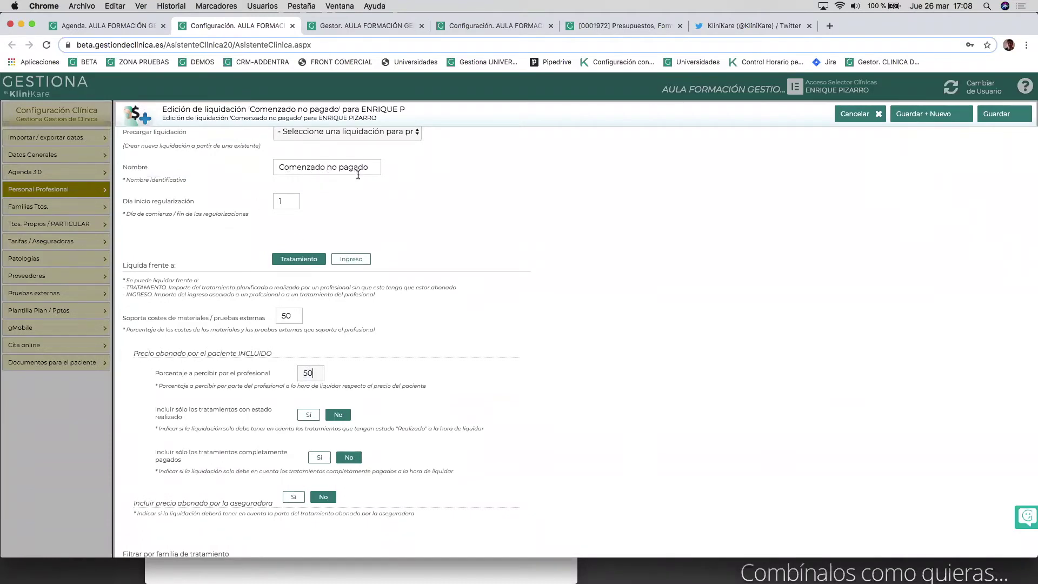
pyautogui.scroll(-2, 338, 296)
pyautogui.click(302, 360)
pyautogui.click(330, 357)
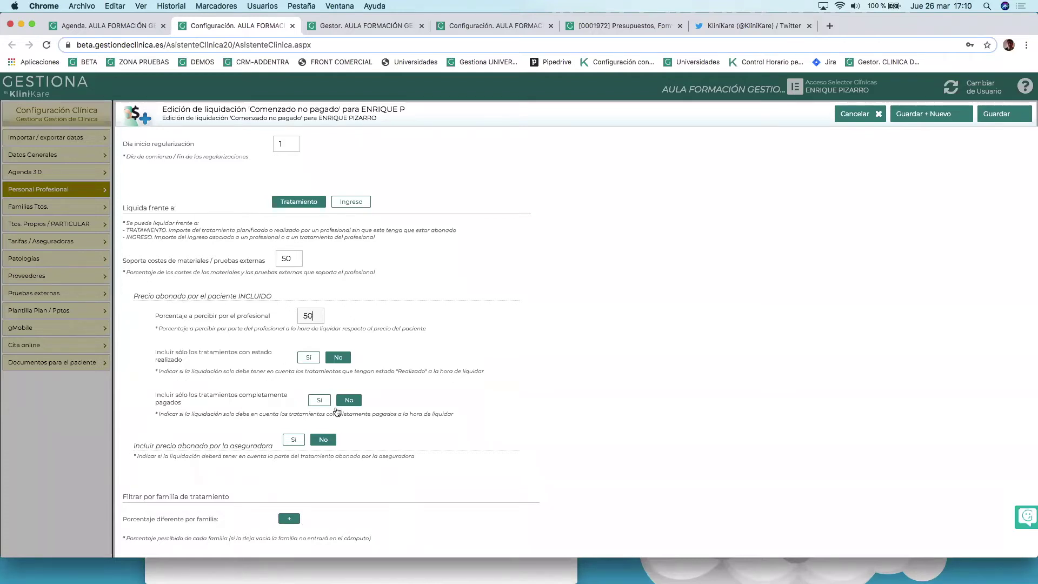
# - Add a different percentage by treatment family for IMPLANTOLOGÍA
pyautogui.click(288, 520)
pyautogui.scroll(-2, 288, 523)
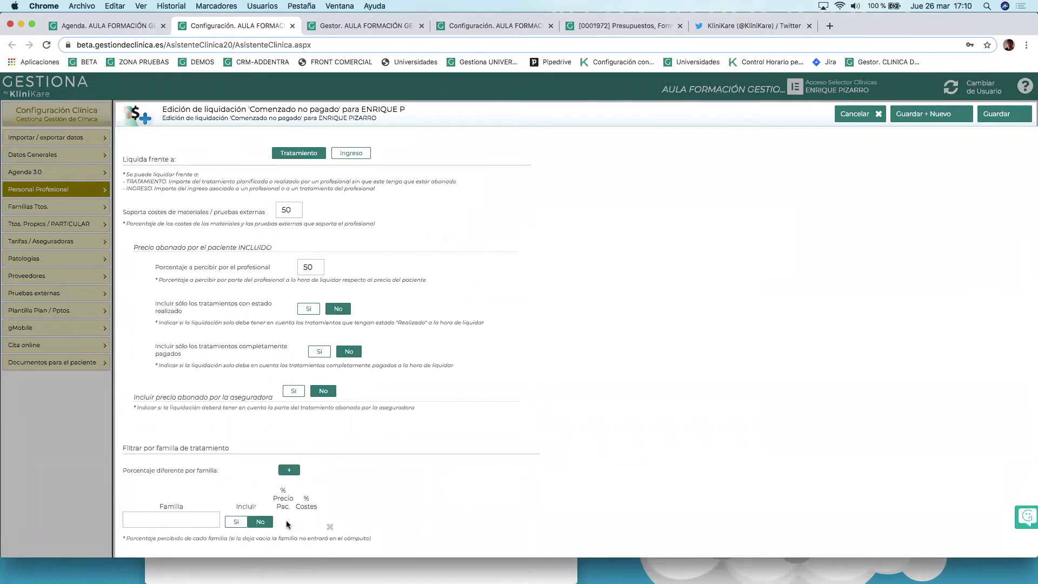
pyautogui.click(159, 518)
pyautogui.write('implantes')
pyautogui.press('BackSpace')
pyautogui.press('BackSpace')
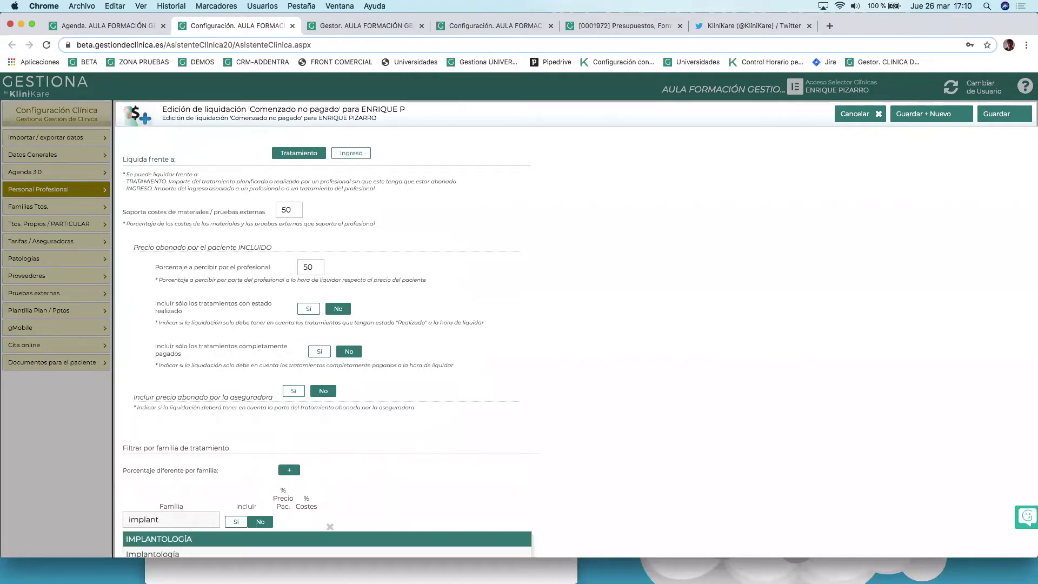
pyautogui.press('Return')
# - Include the IMPLANTOLOGÍA family with 60% of the patient price and 60% of the costs
pyautogui.click(234, 525)
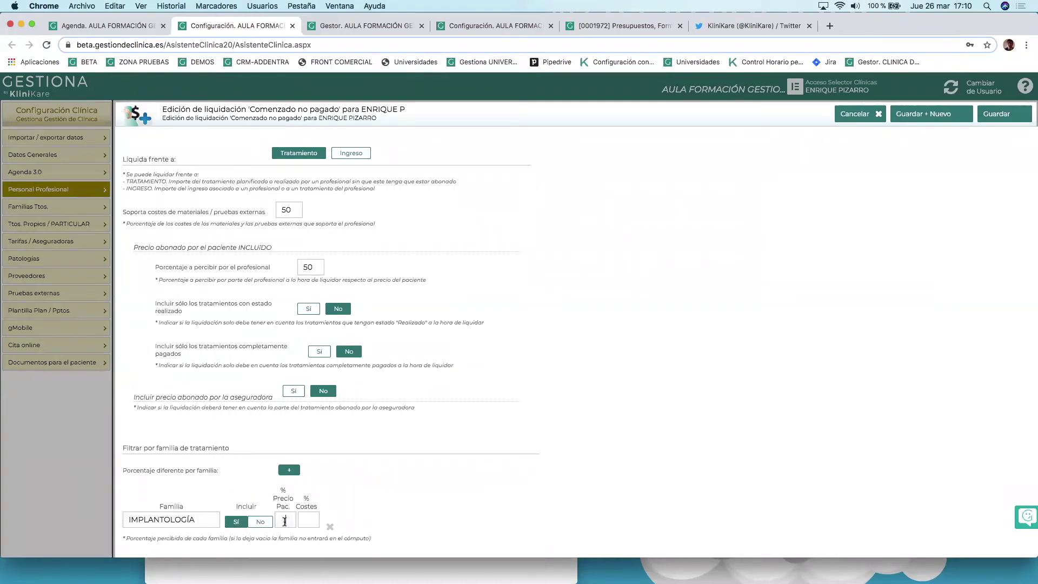
pyautogui.click(285, 522)
pyautogui.write('60')
pyautogui.press('Tab')
pyautogui.write('60')
# - Add RADIOLOGÍA as a second treatment family left out of the liquidation, and discard the edits to 'Comenzado no pagado'
pyautogui.click(288, 470)
pyautogui.scroll(-1, 287, 472)
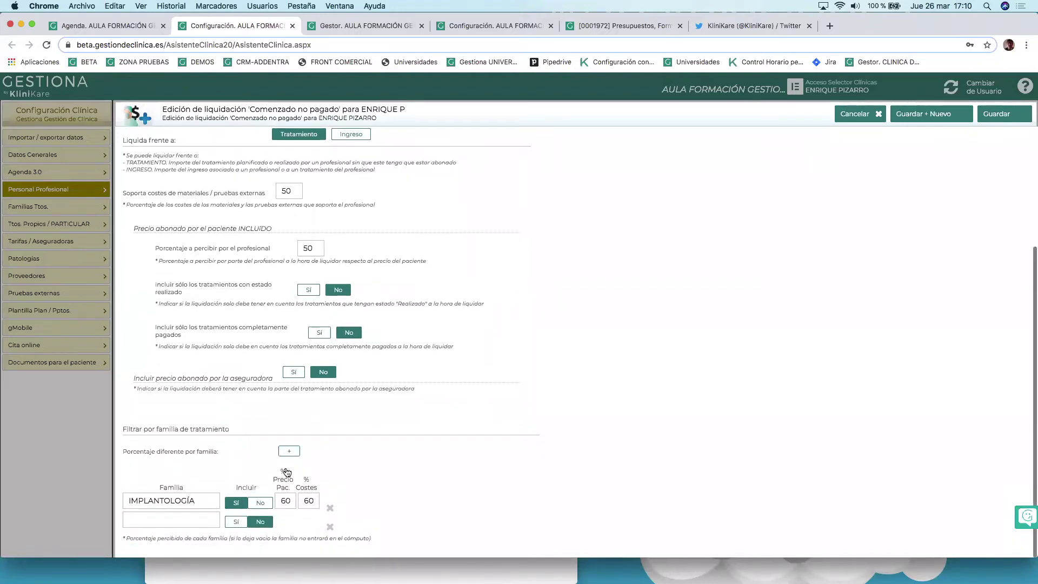
pyautogui.click(170, 518)
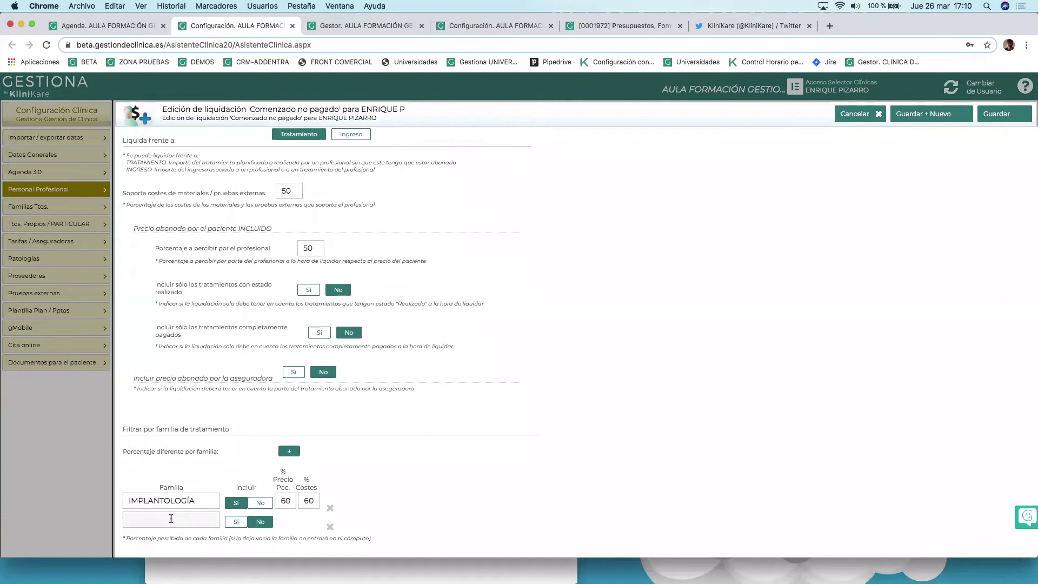
pyautogui.write('rad')
pyautogui.press('Return')
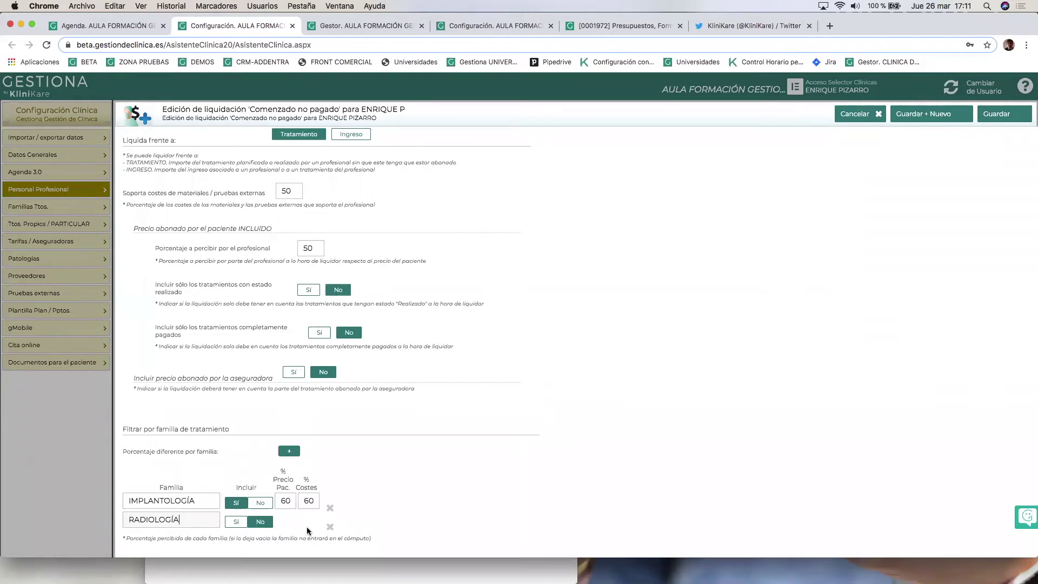
pyautogui.click(855, 113)
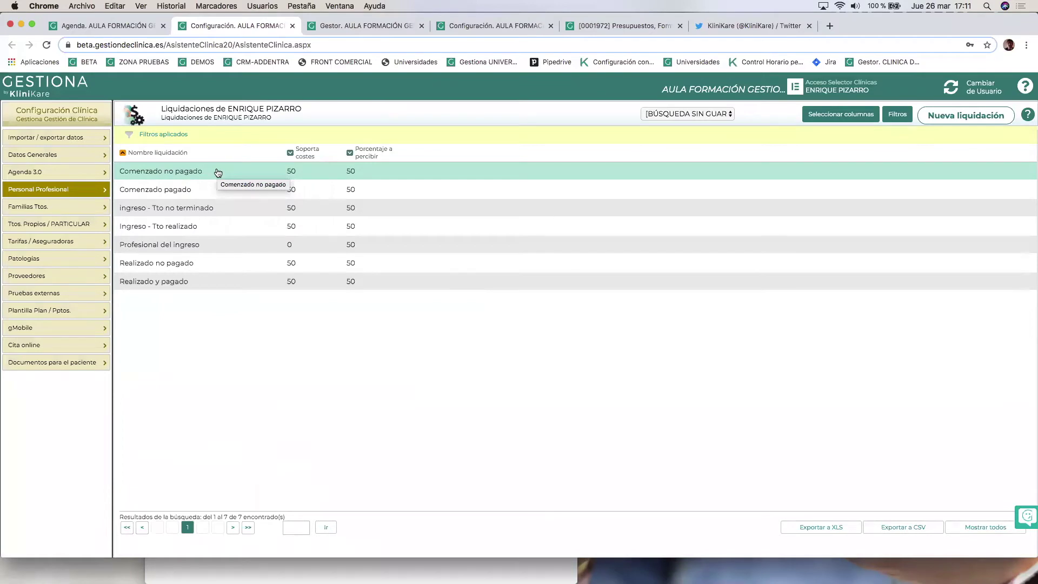
# - Review the settings of the 'Comenzado pagado' liquidation and close it without saving
pyautogui.click(228, 191)
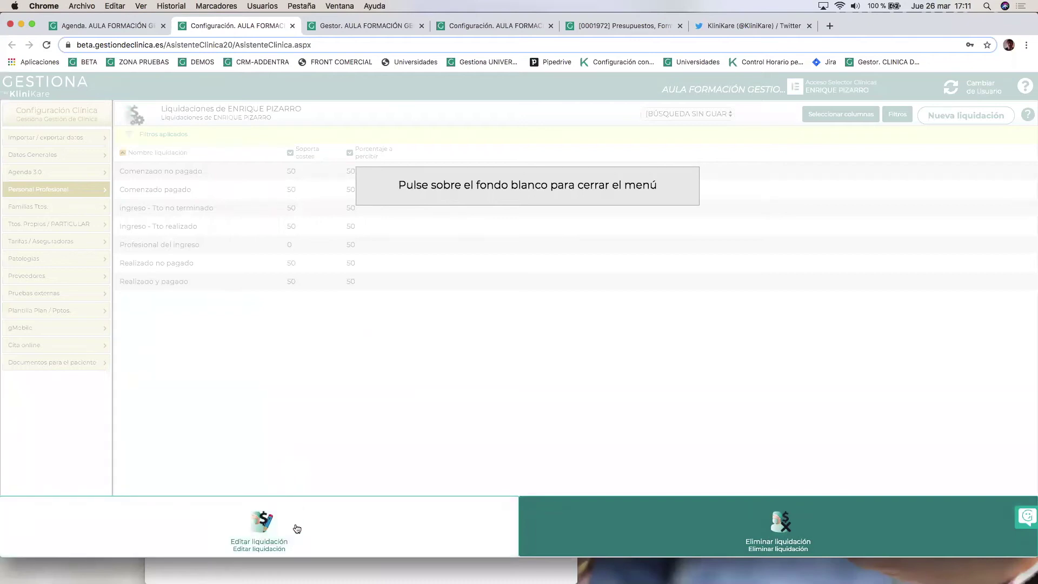
pyautogui.click(295, 527)
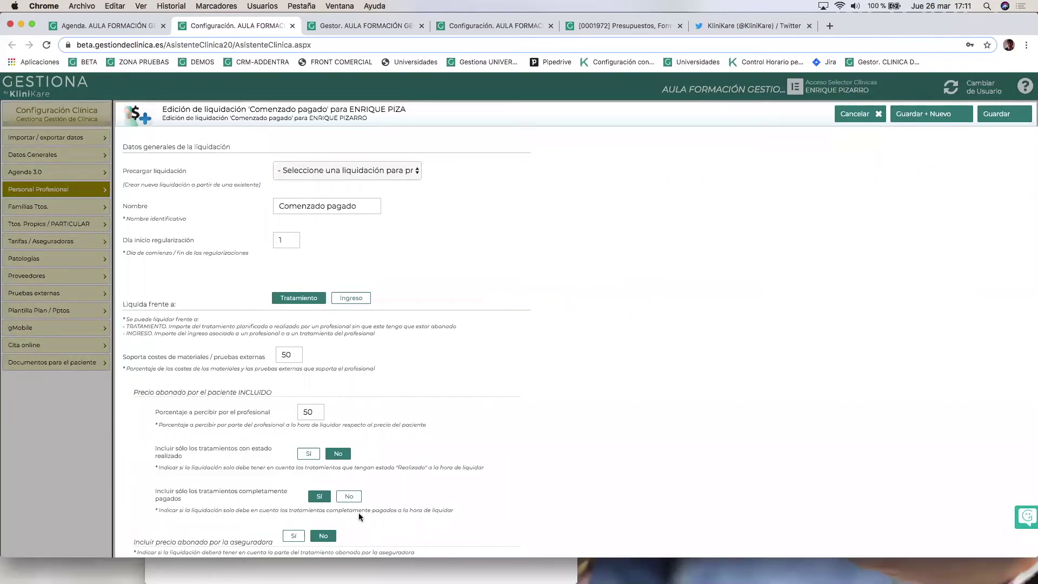
pyautogui.scroll(-3, 359, 512)
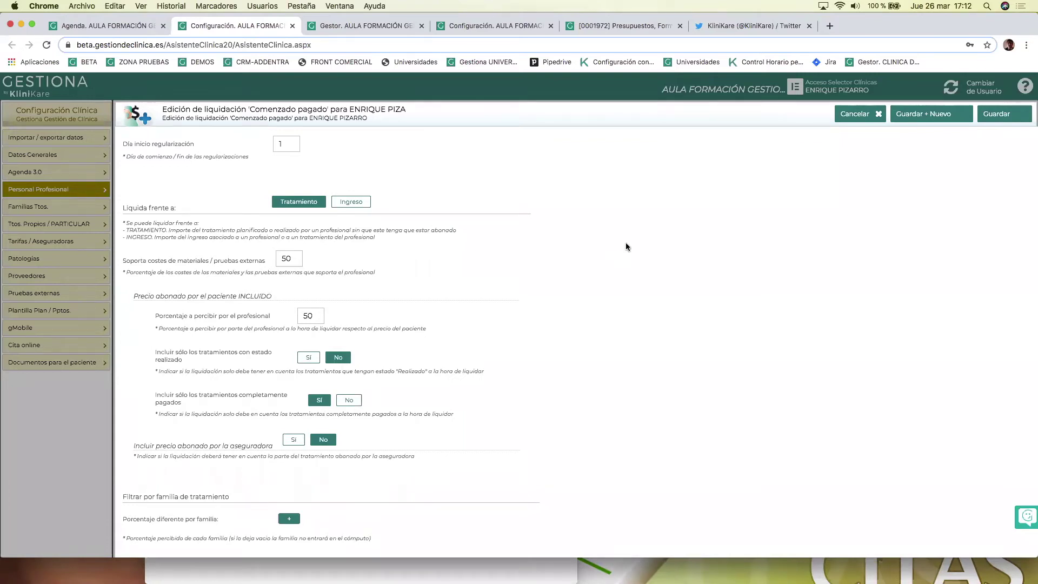
pyautogui.click(846, 116)
# - Review the settings of the 'Realizado no pagado' liquidation and close it without saving
pyautogui.click(193, 210)
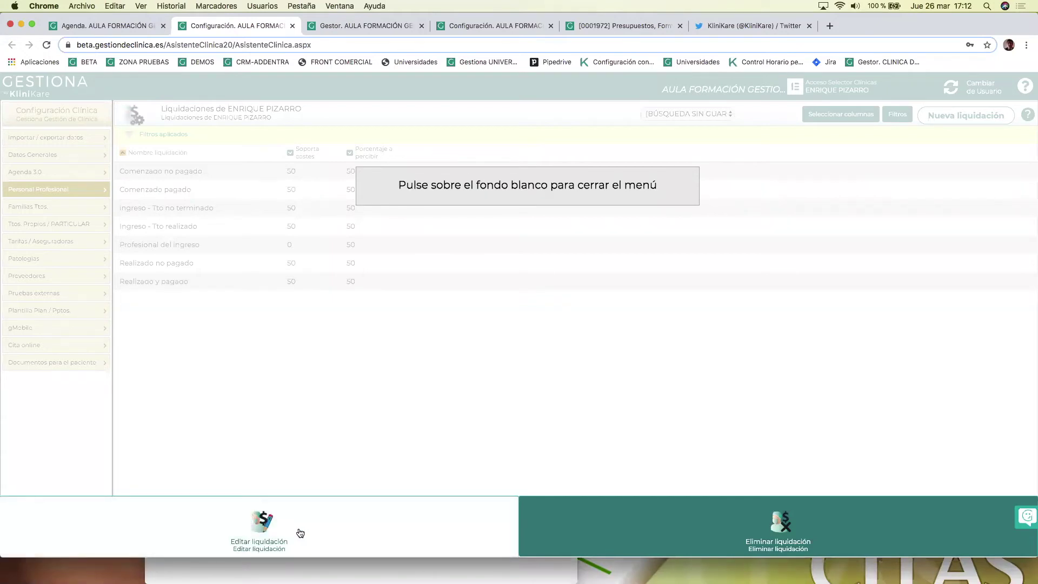
pyautogui.click(293, 369)
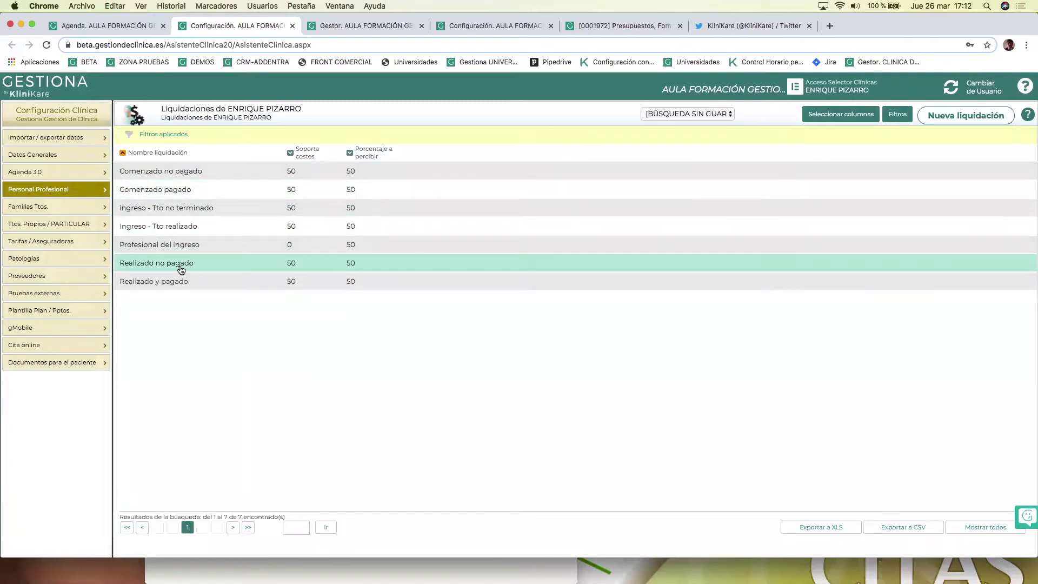
pyautogui.click(147, 265)
pyautogui.click(338, 525)
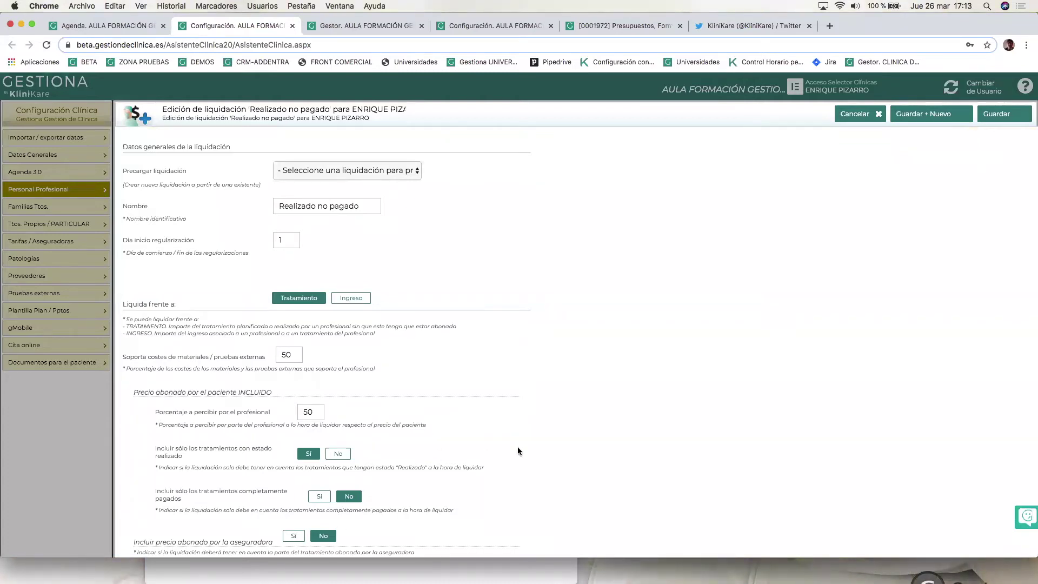
pyautogui.scroll(-3, 516, 448)
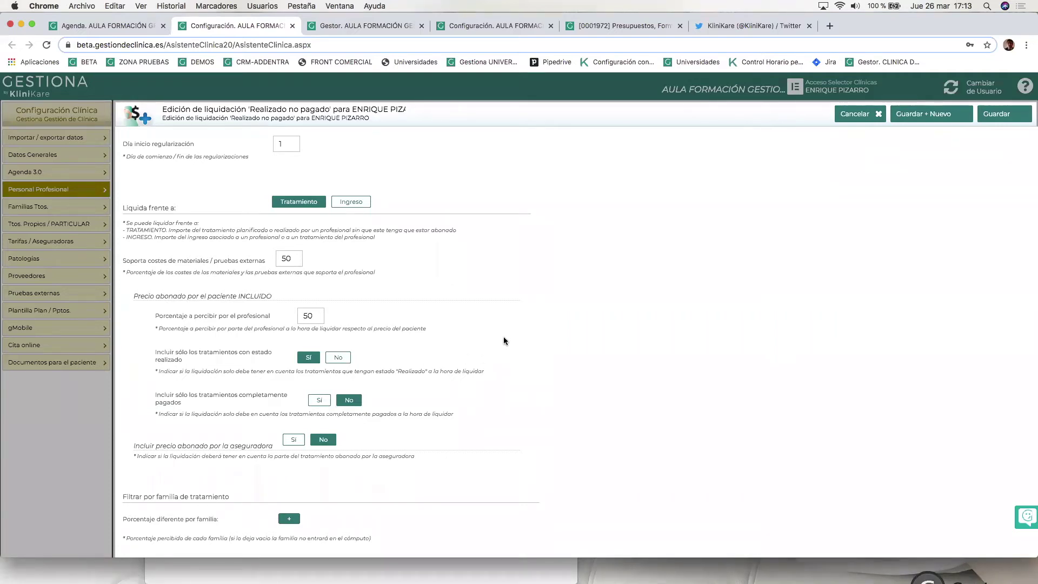
pyautogui.click(856, 114)
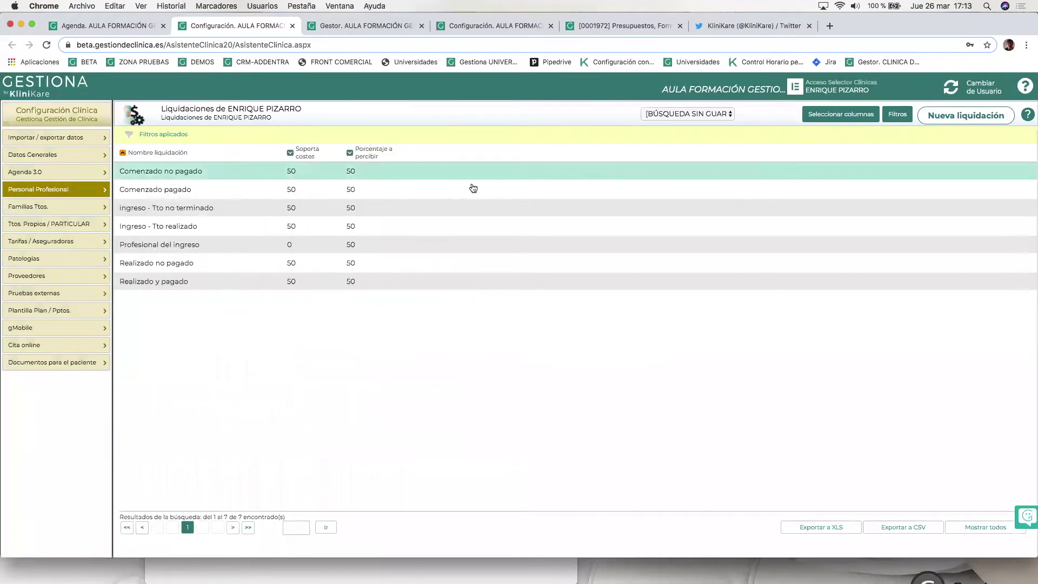
# - Review the settings of the 'Realizado y pagado' liquidation and close it without saving
pyautogui.click(157, 281)
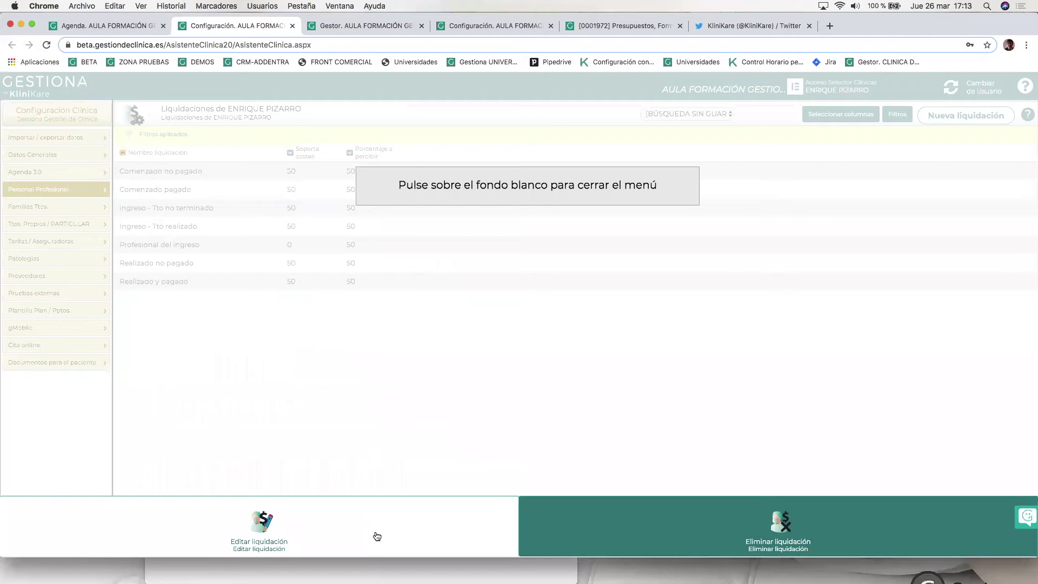
pyautogui.click(377, 531)
pyautogui.scroll(-4, 376, 532)
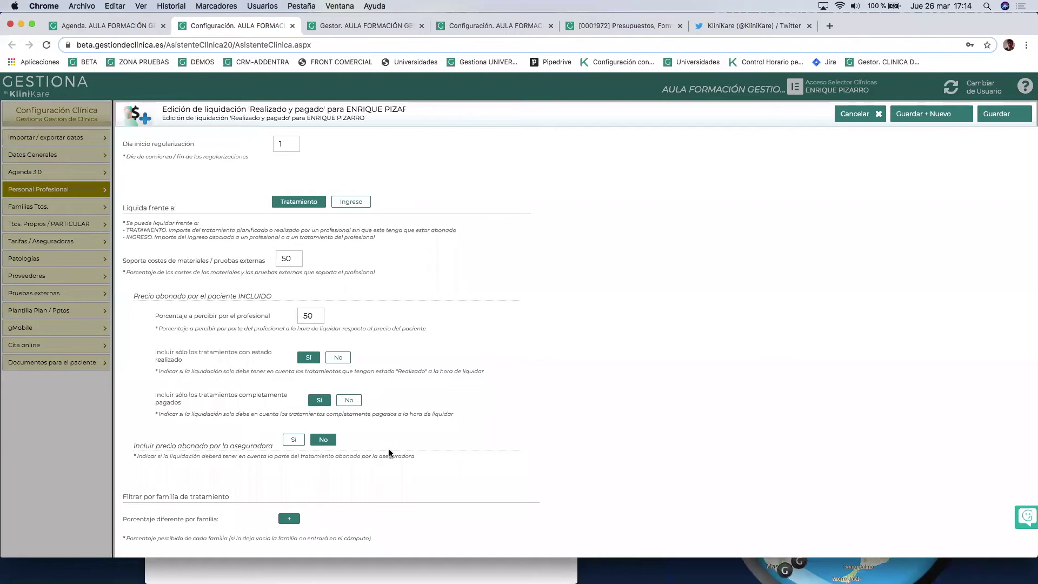
pyautogui.click(846, 118)
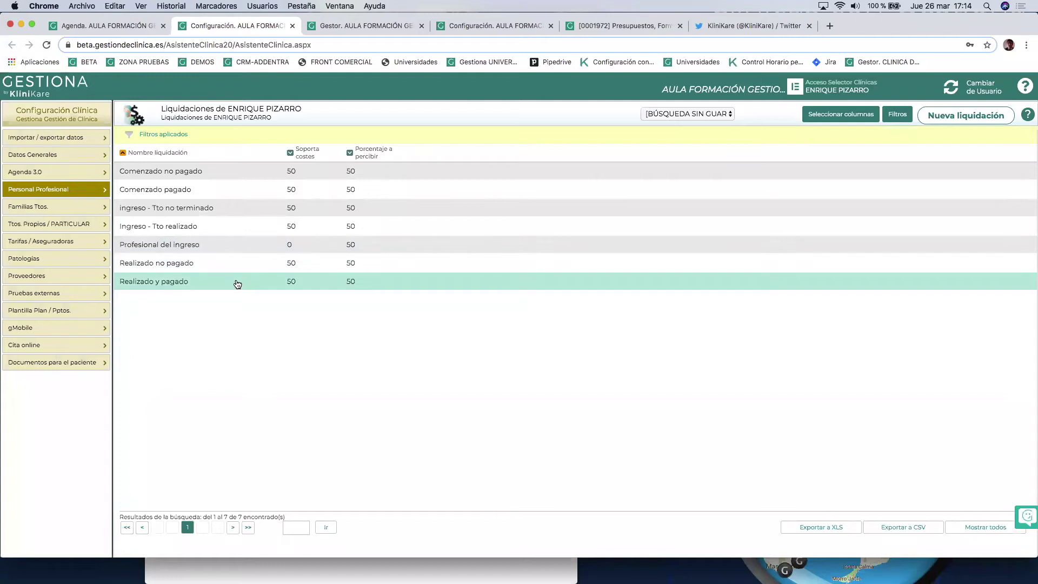
# - Review the income-based settings and payment methods of the 'ingreso - Tto no terminado' liquidation and save it without changes
pyautogui.click(222, 211)
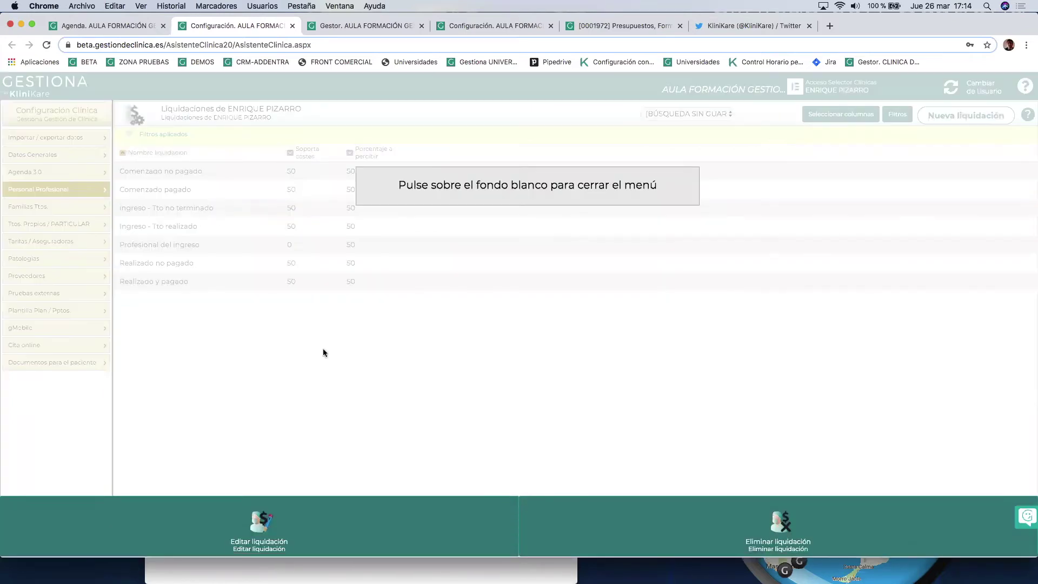
pyautogui.click(351, 517)
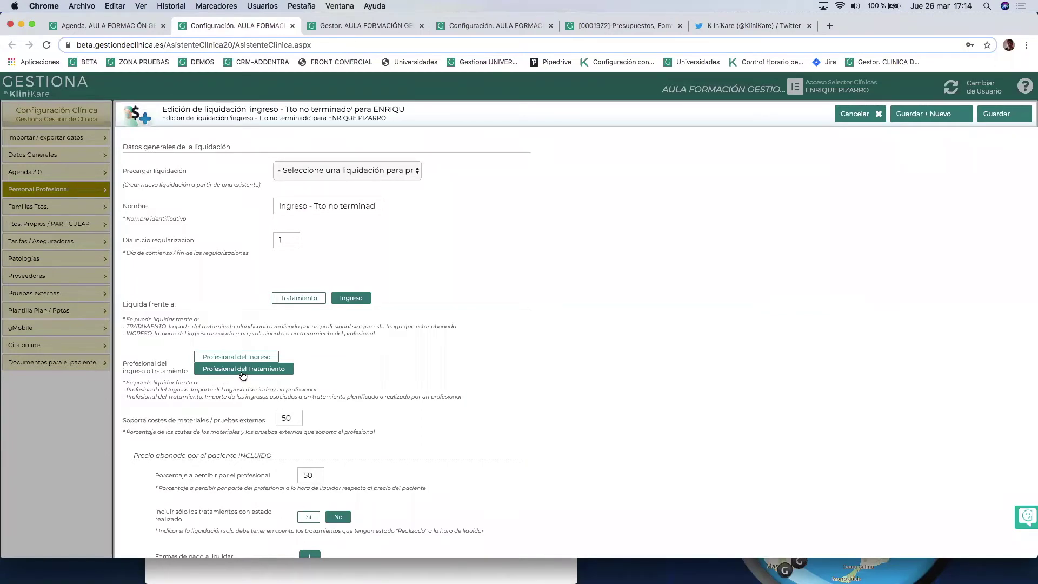
pyautogui.scroll(-5, 294, 373)
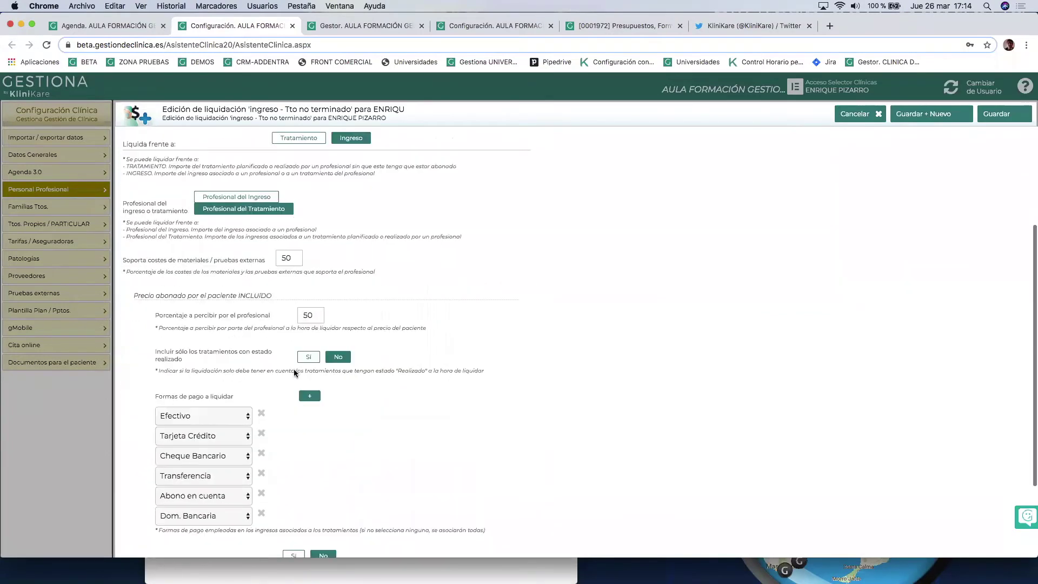
pyautogui.scroll(3, 294, 373)
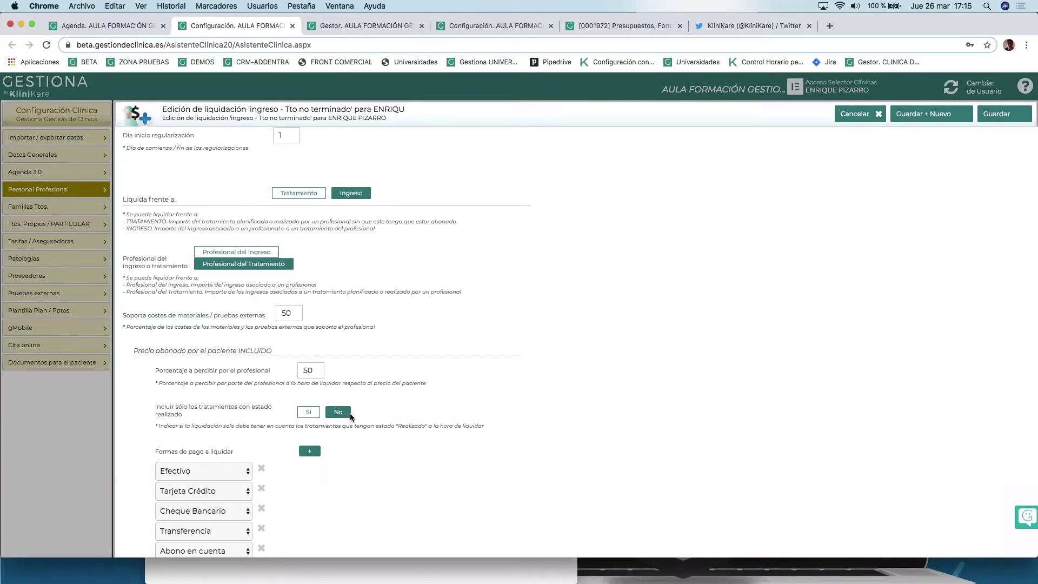
pyautogui.scroll(-3, 343, 418)
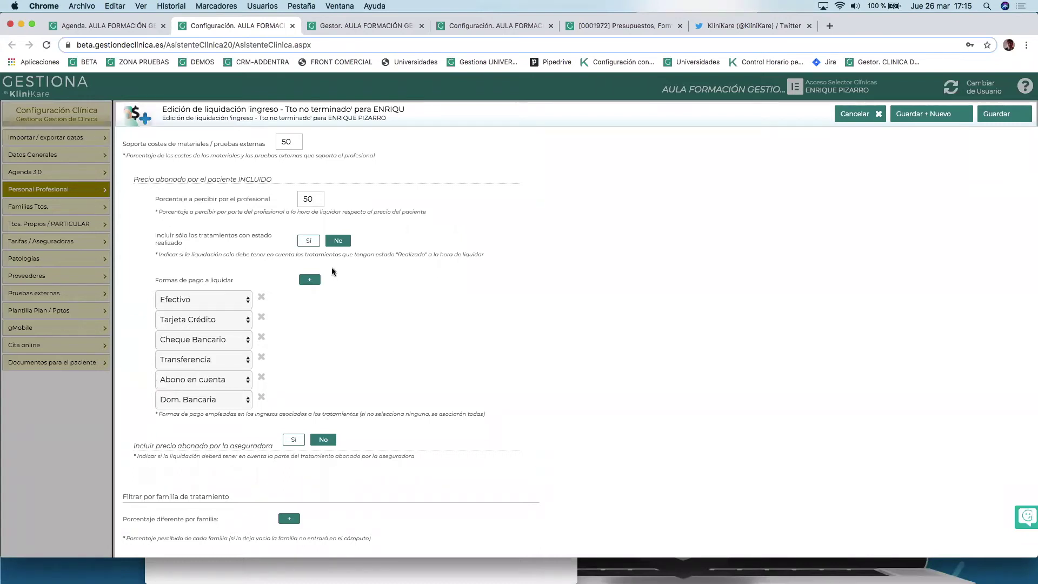
pyautogui.scroll(2, 319, 264)
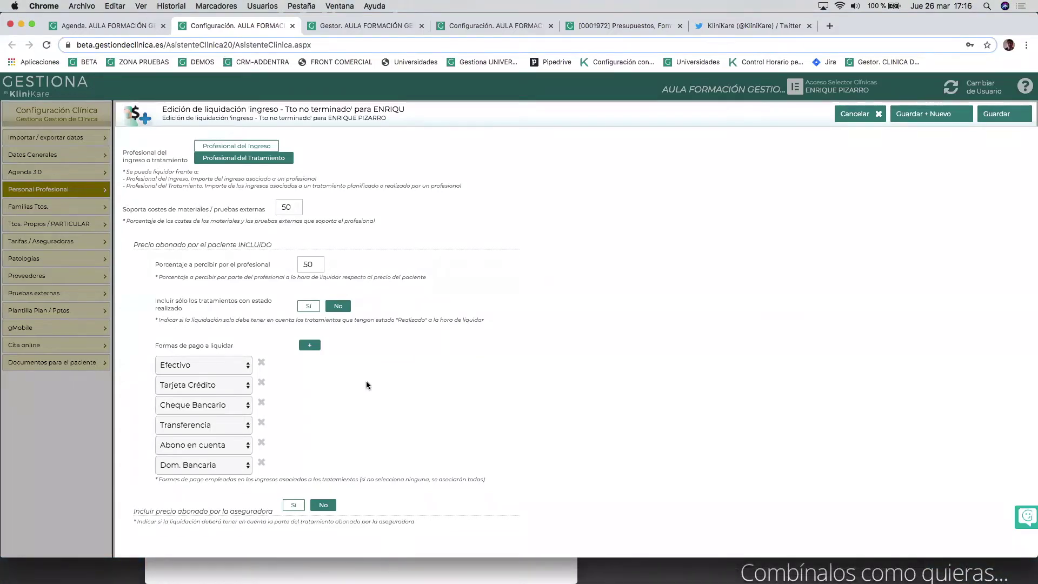
pyautogui.scroll(-2, 365, 380)
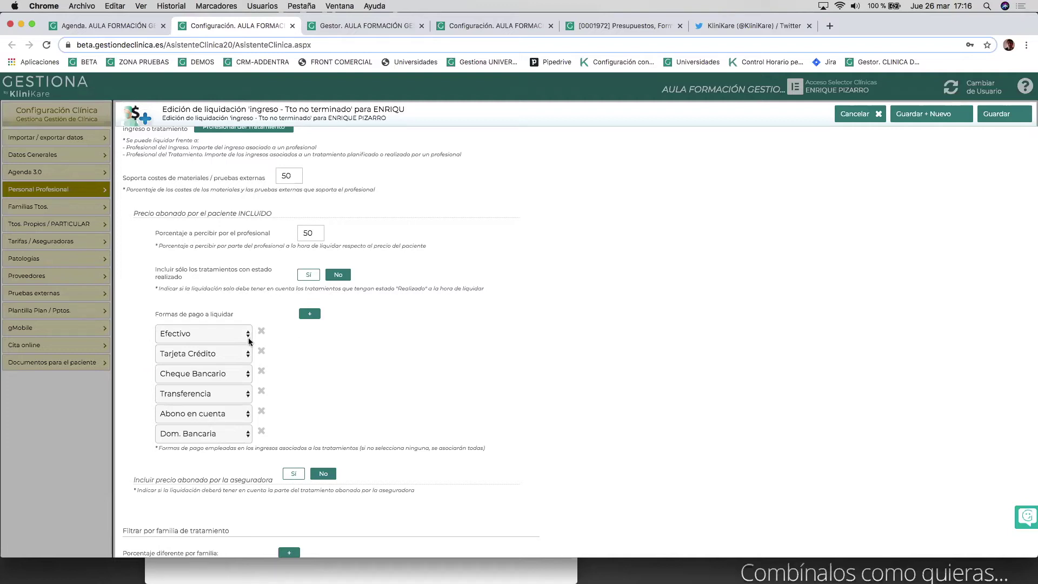
pyautogui.scroll(-1, 223, 333)
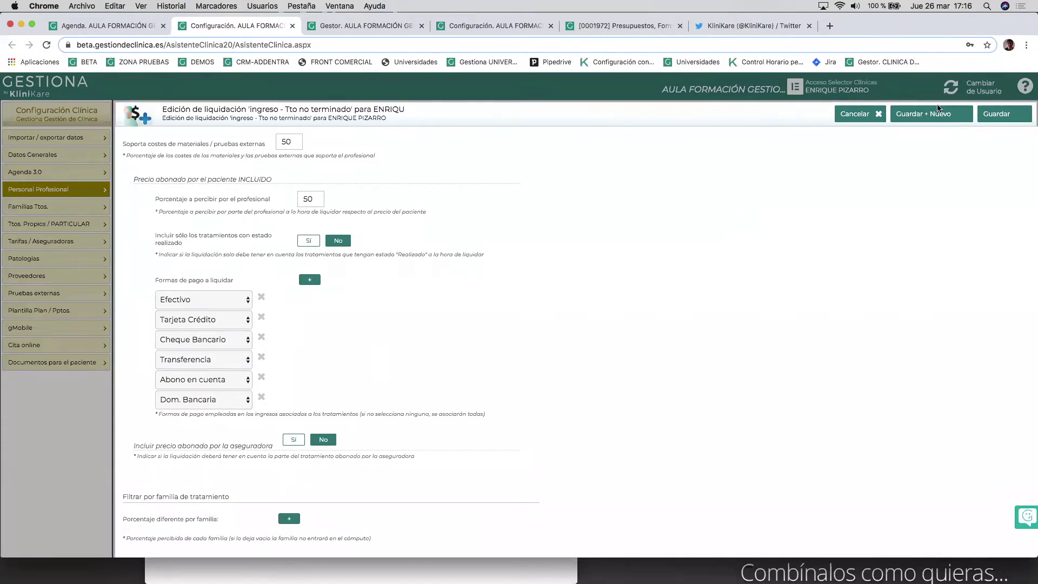
pyautogui.scroll(5, 828, 160)
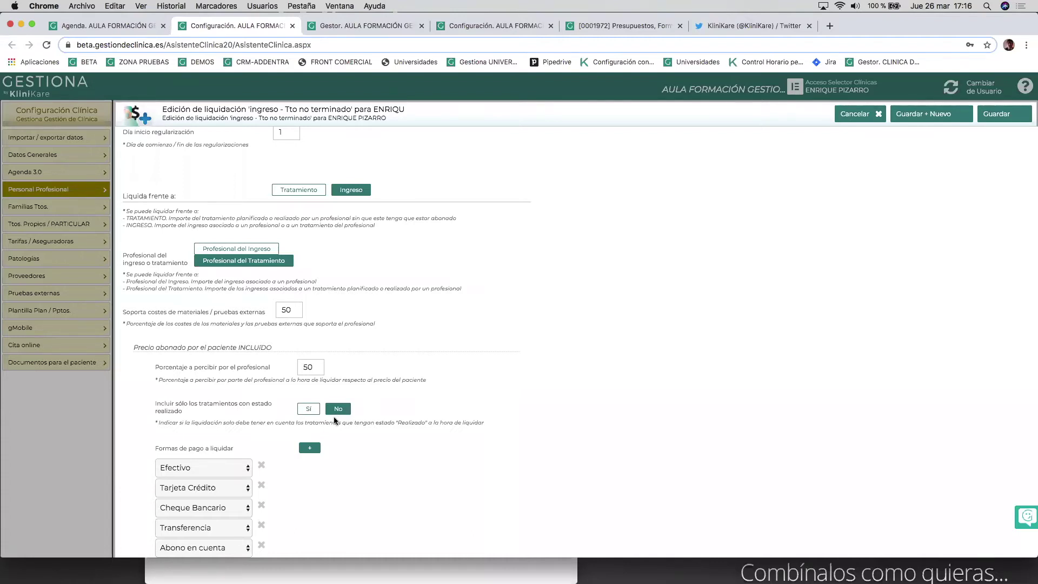
pyautogui.click(1008, 112)
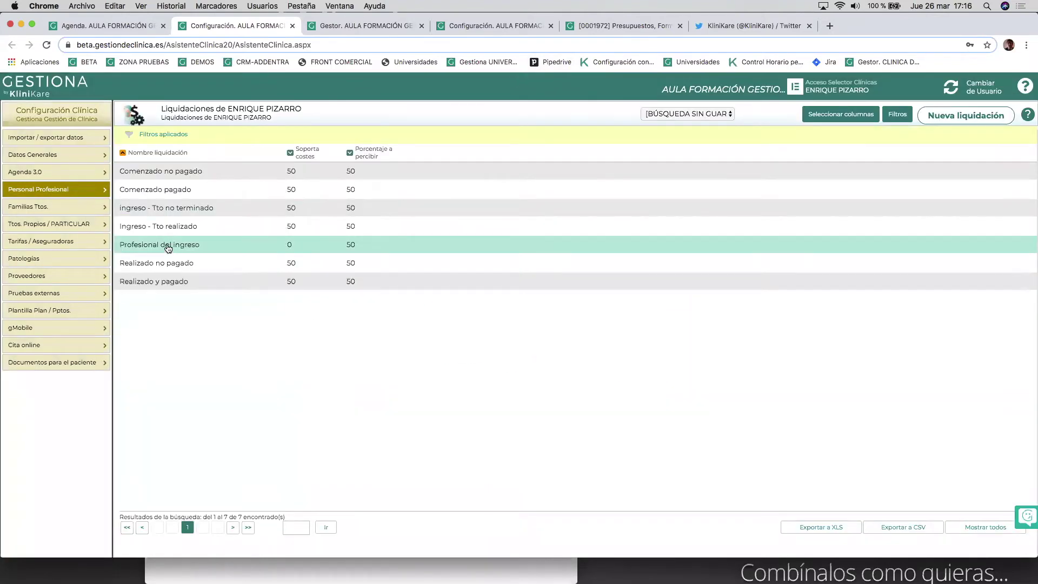
# - Review the settings of the 'Ingreso - Tto realizado' liquidation, including the completed-treatments-only option, and close it without saving
pyautogui.click(190, 230)
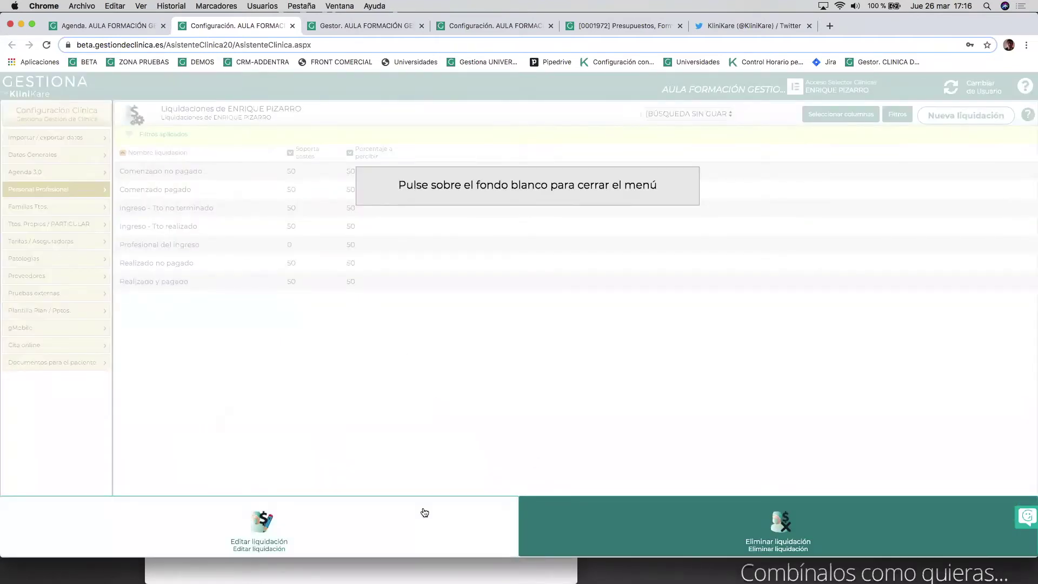
pyautogui.click(322, 529)
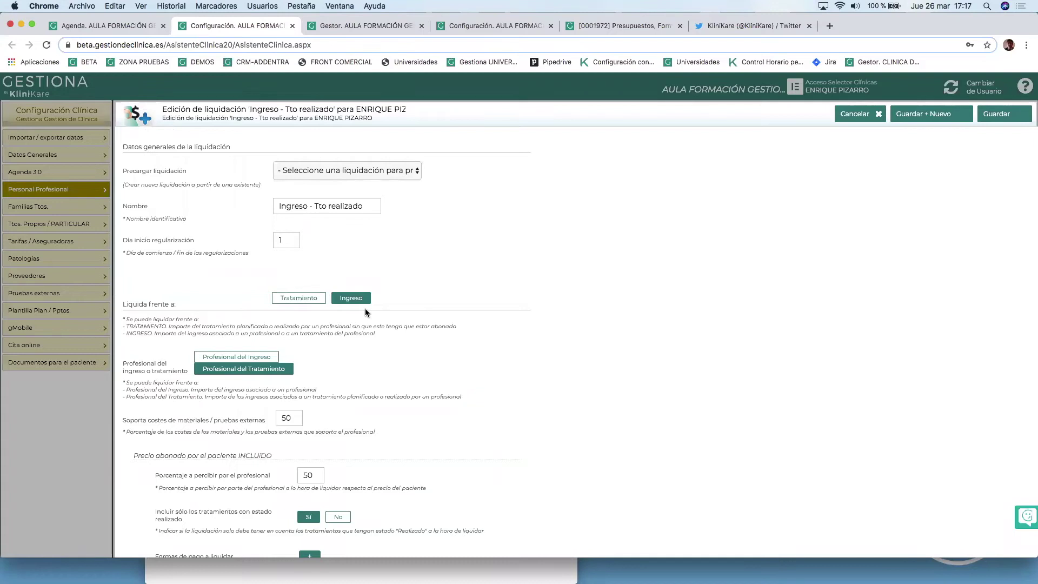
pyautogui.scroll(-4, 341, 377)
pyautogui.scroll(2, 325, 378)
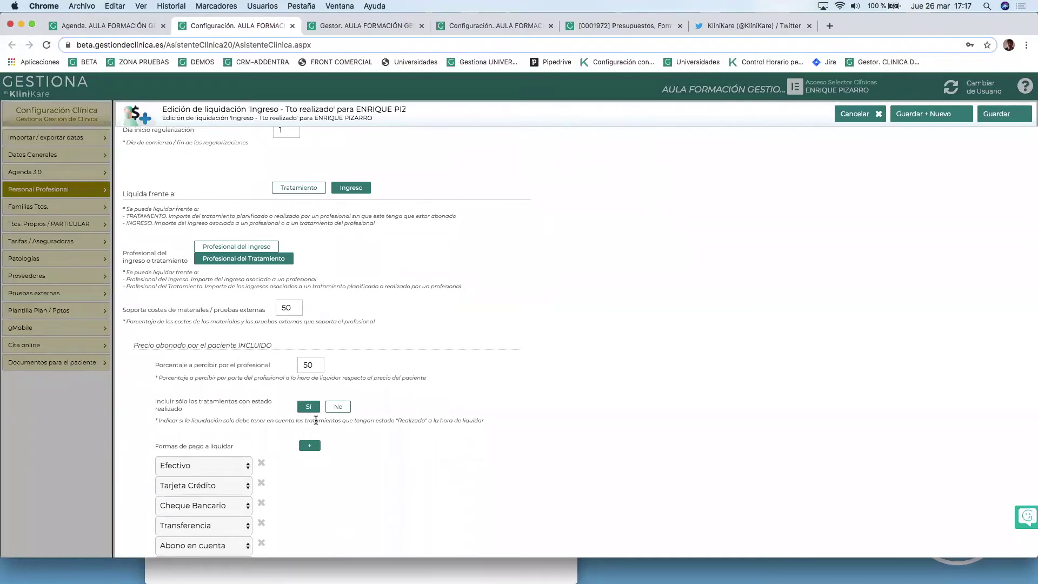
pyautogui.scroll(-2, 283, 506)
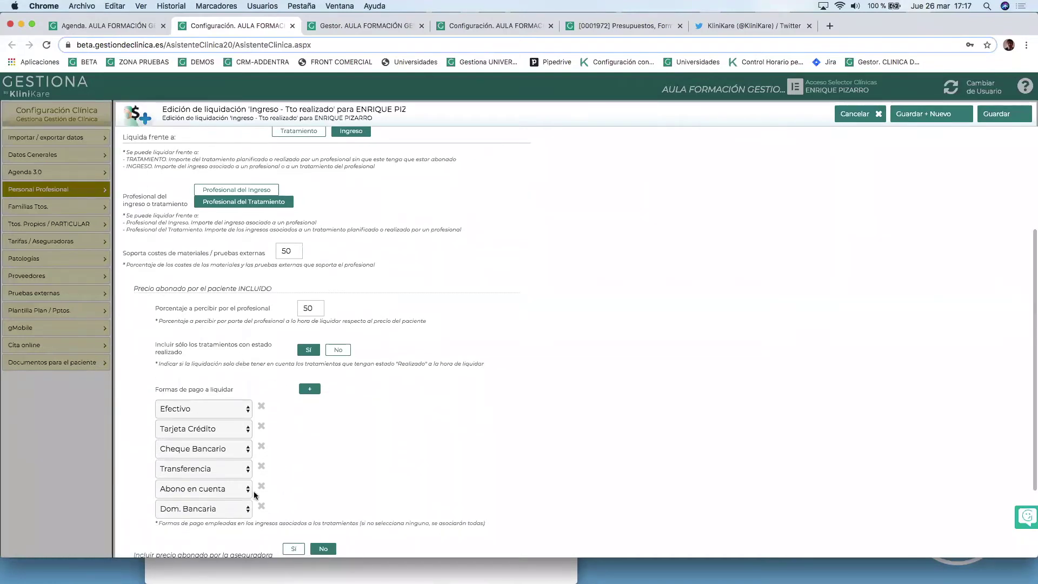
pyautogui.click(846, 115)
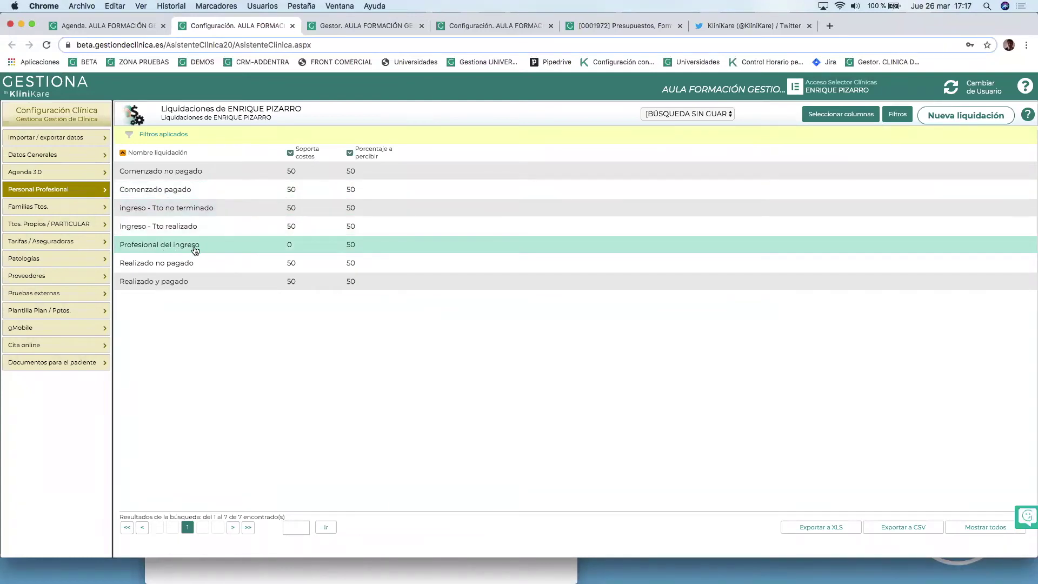
# - Review the settings of the 'Profesional del ingreso' liquidation and close it without saving
pyautogui.click(215, 244)
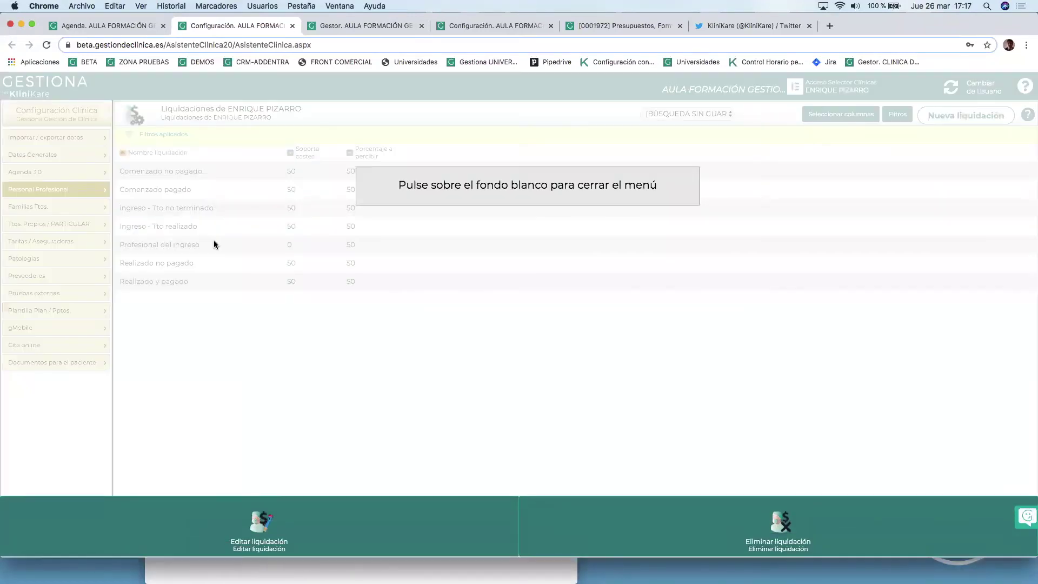
pyautogui.click(359, 523)
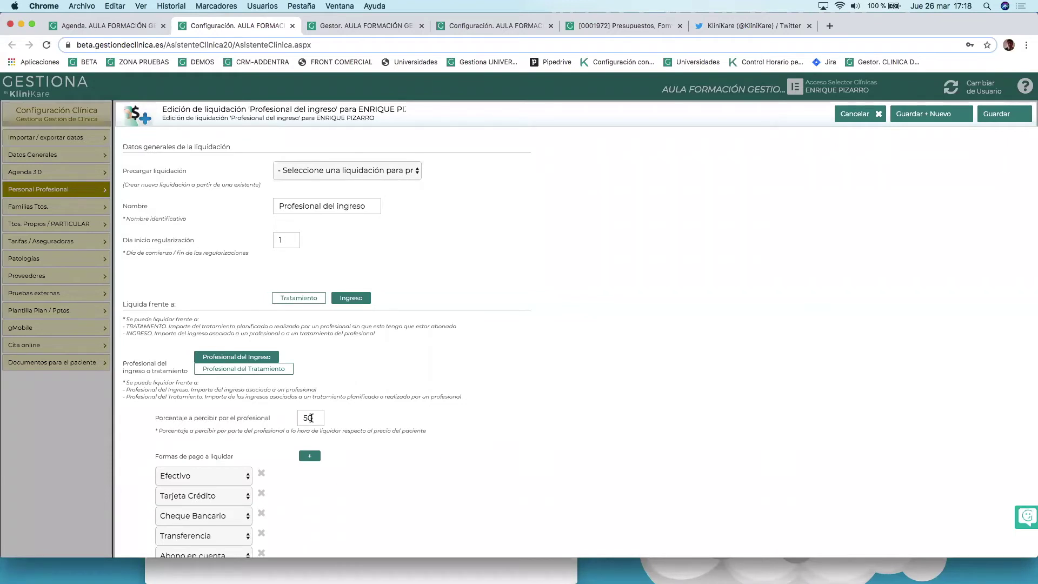
pyautogui.click(849, 115)
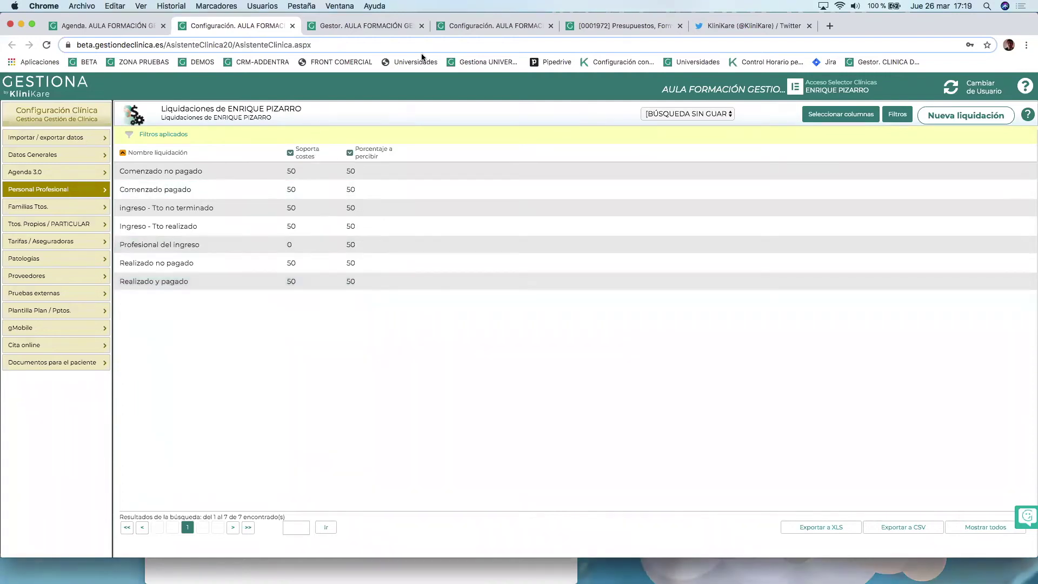
# - Switch to the open patient record and open a new income entry from the patient's economic data
pyautogui.click(630, 25)
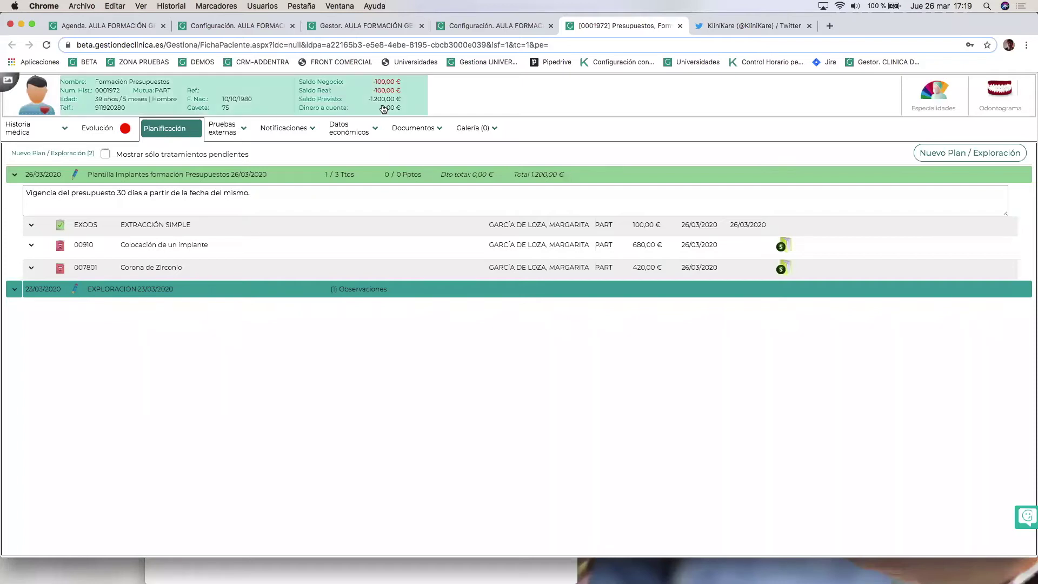
pyautogui.click(350, 132)
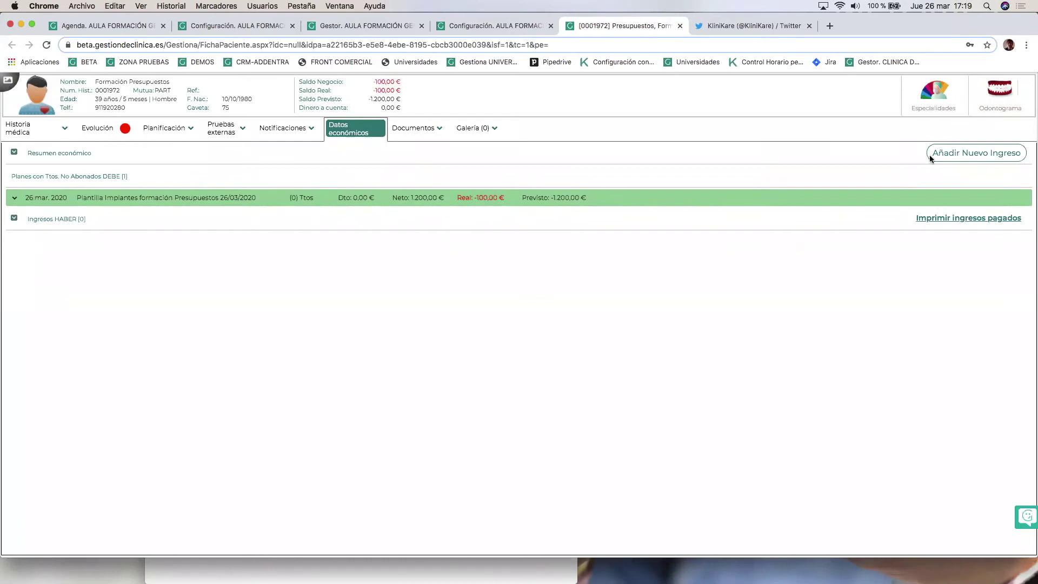
pyautogui.click(965, 153)
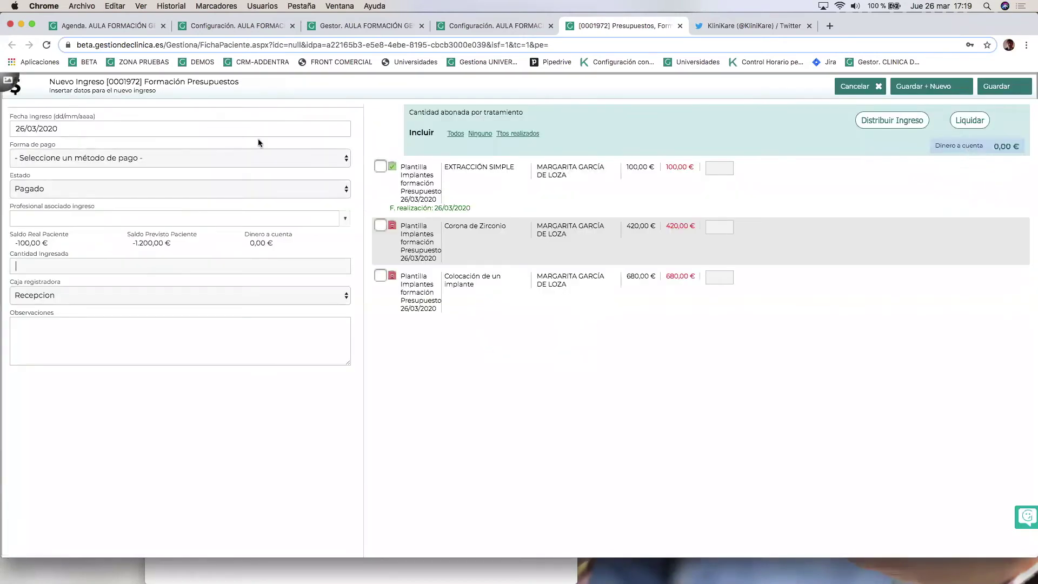
# - Associate a professional other than the one who did the treatments with the new income, and enter an amount of 100 €
pyautogui.click(89, 218)
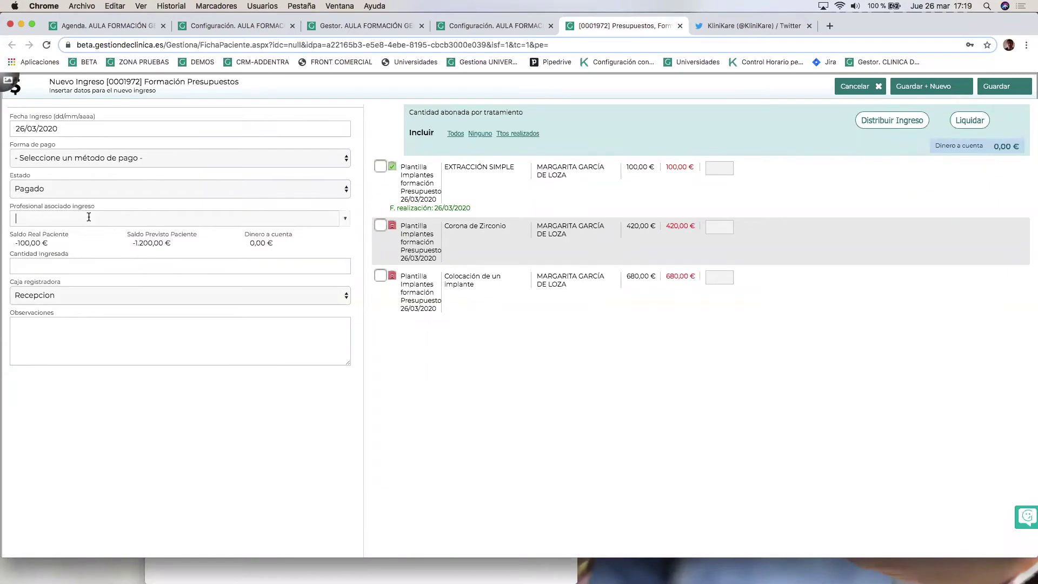
pyautogui.click(345, 222)
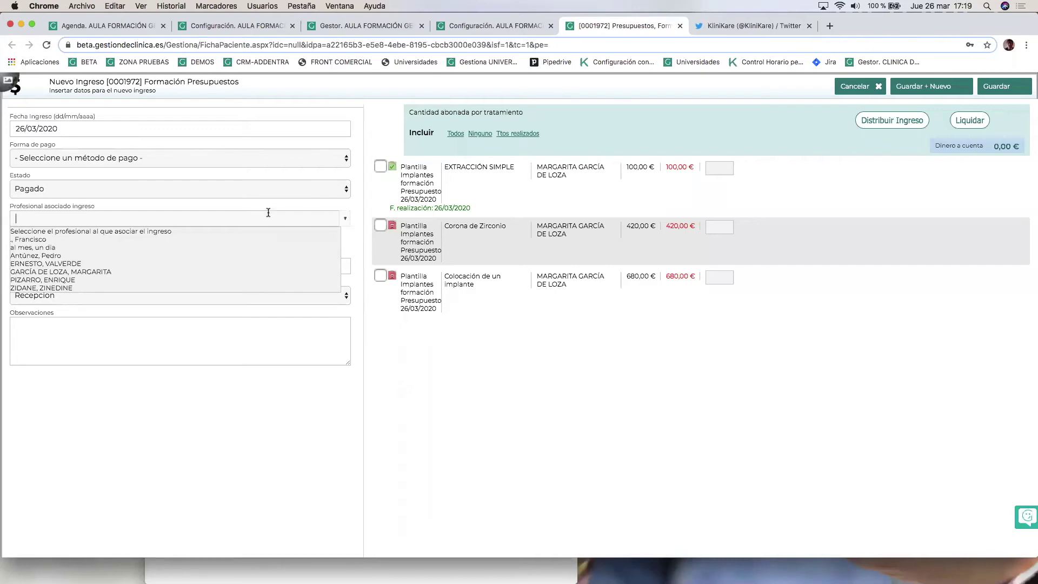
pyautogui.click(67, 263)
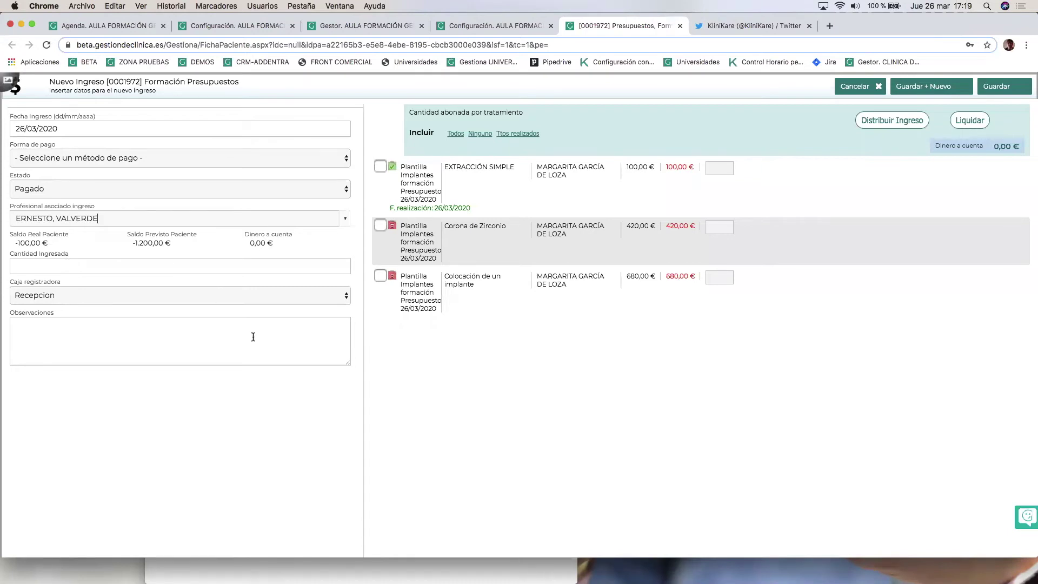
pyautogui.click(182, 266)
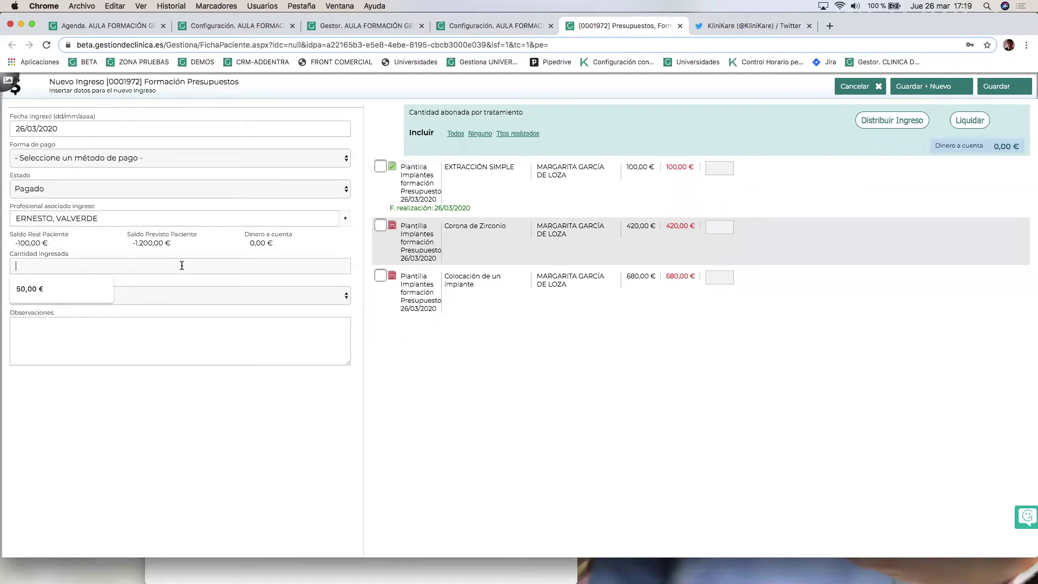
pyautogui.write('100')
pyautogui.click(670, 397)
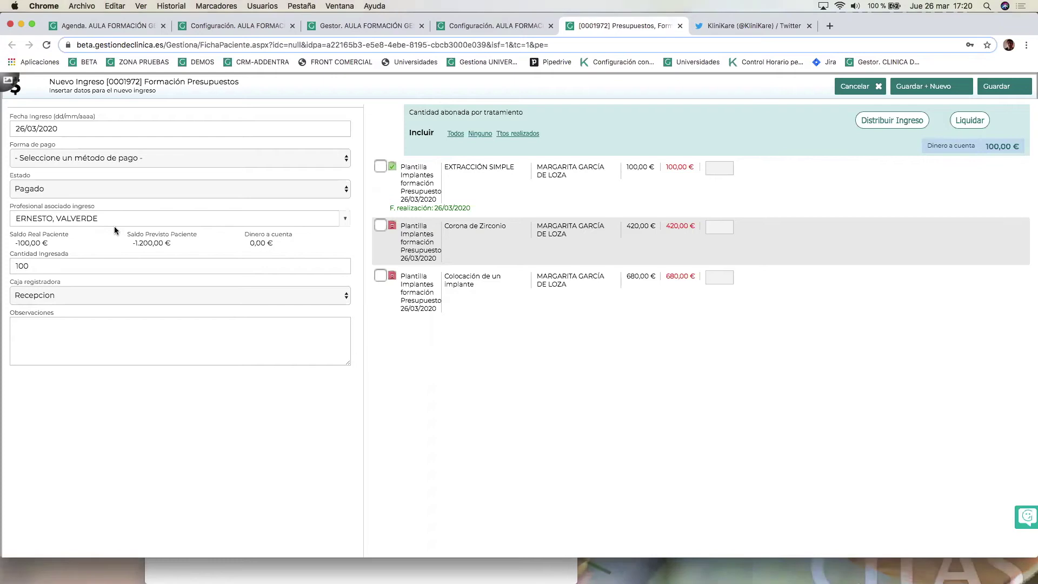
# - Change the income's associated professional to the one assigned to the treatments, and cancel the income entry
pyautogui.tripleClick(143, 220)
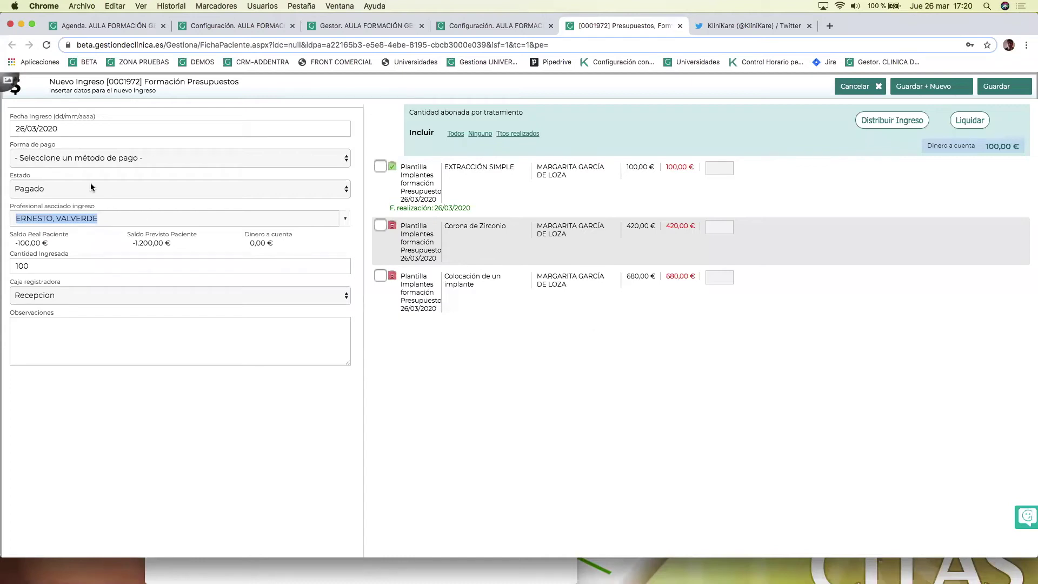
pyautogui.click(346, 222)
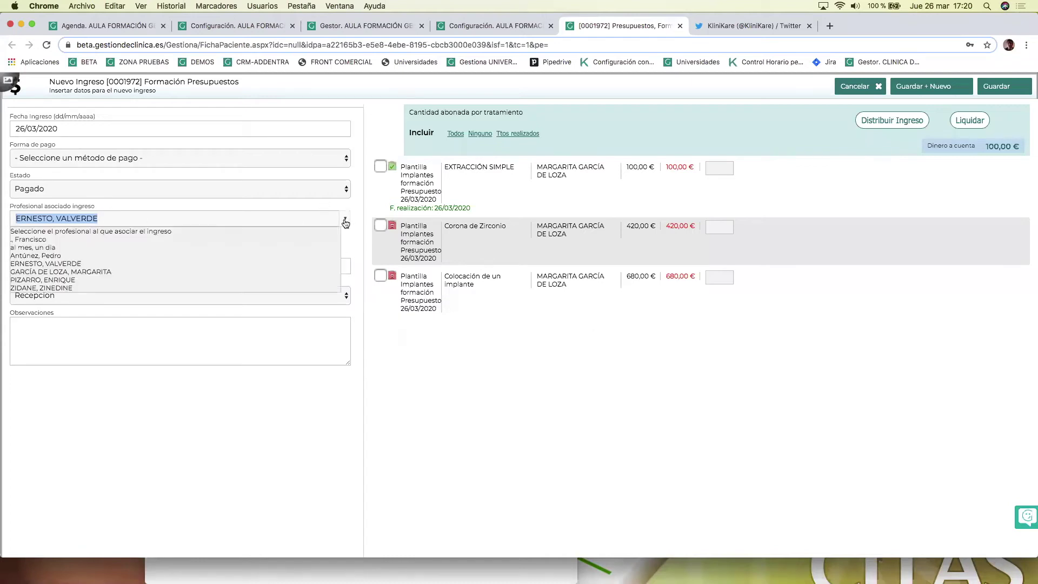
pyautogui.click(80, 272)
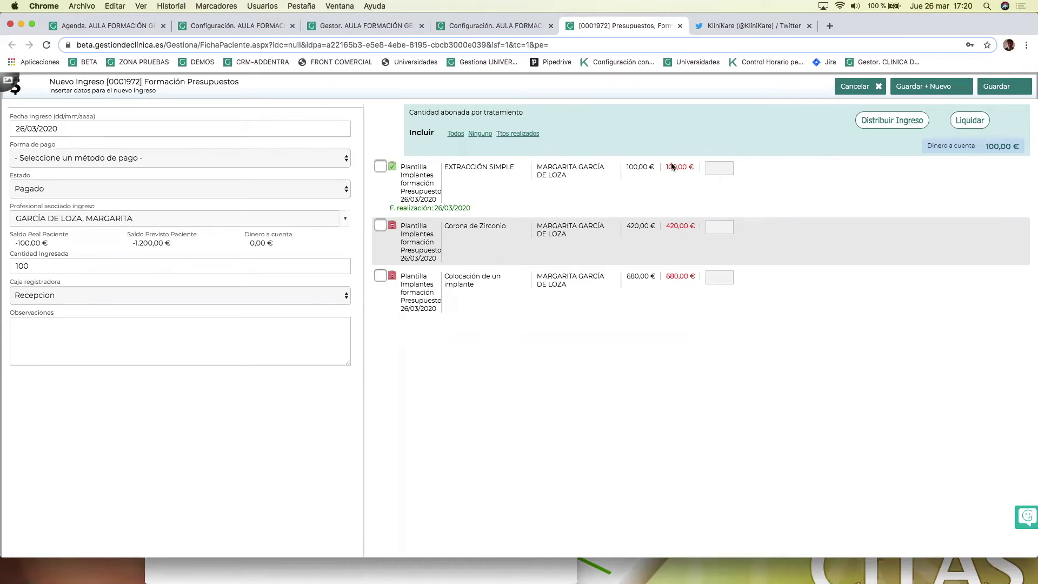
pyautogui.click(847, 92)
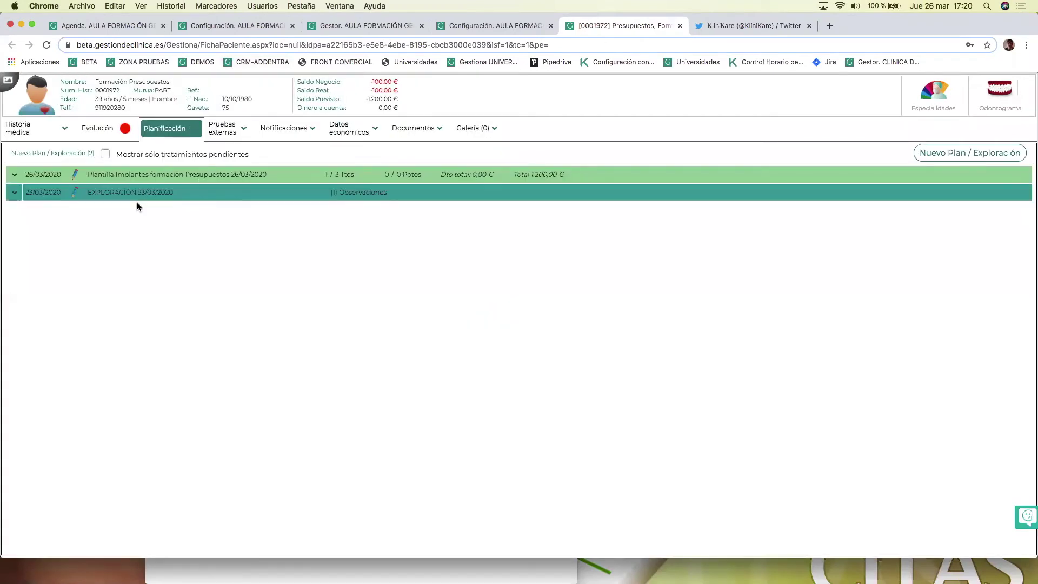
# - Open the cost association form for the EXTRACCIÓN SIMPLE treatment in the implant plan and examine its external-test and other-cost sections
pyautogui.click(13, 176)
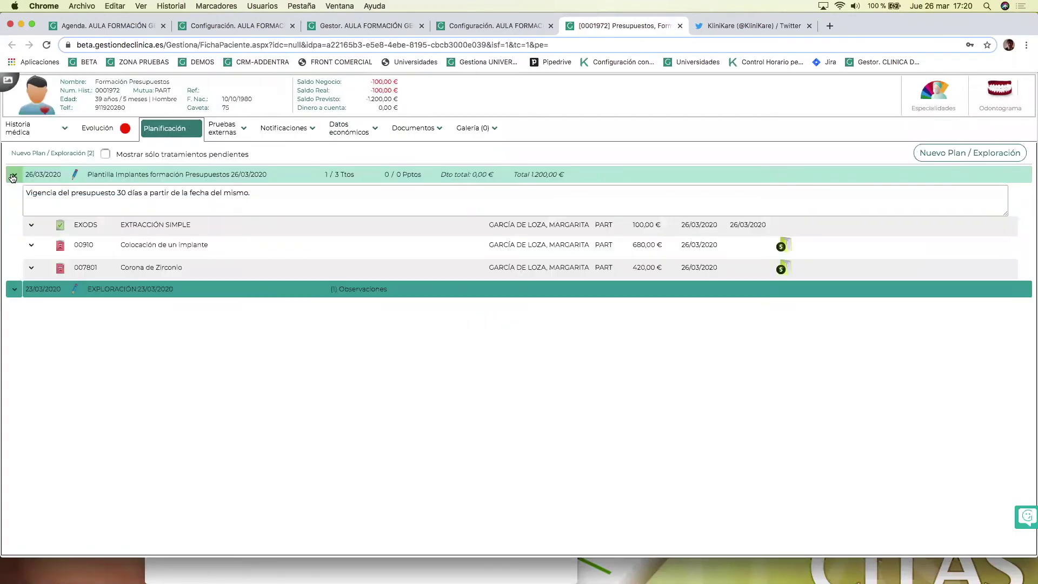
pyautogui.click(159, 225)
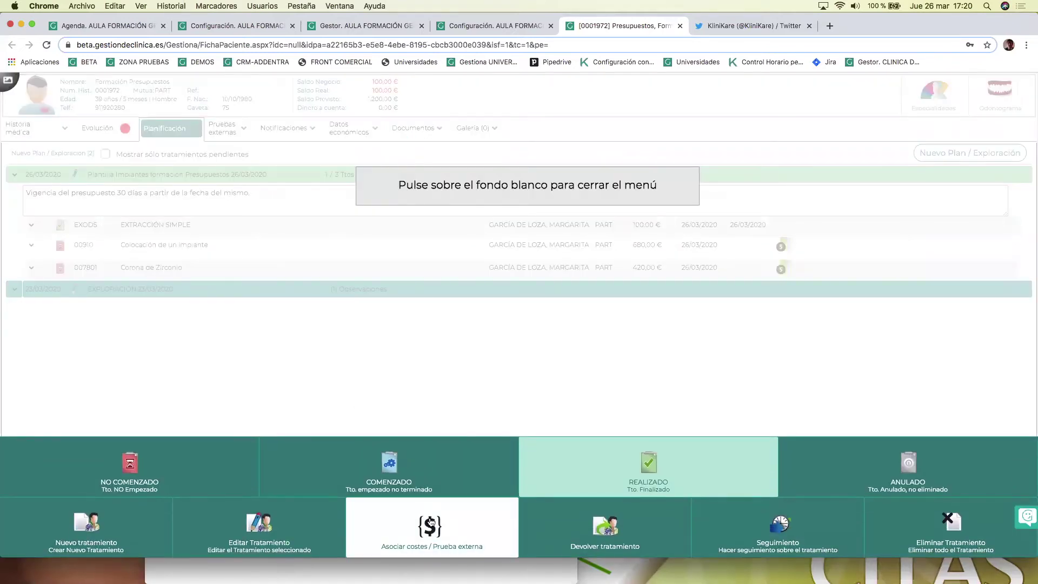
pyautogui.click(398, 523)
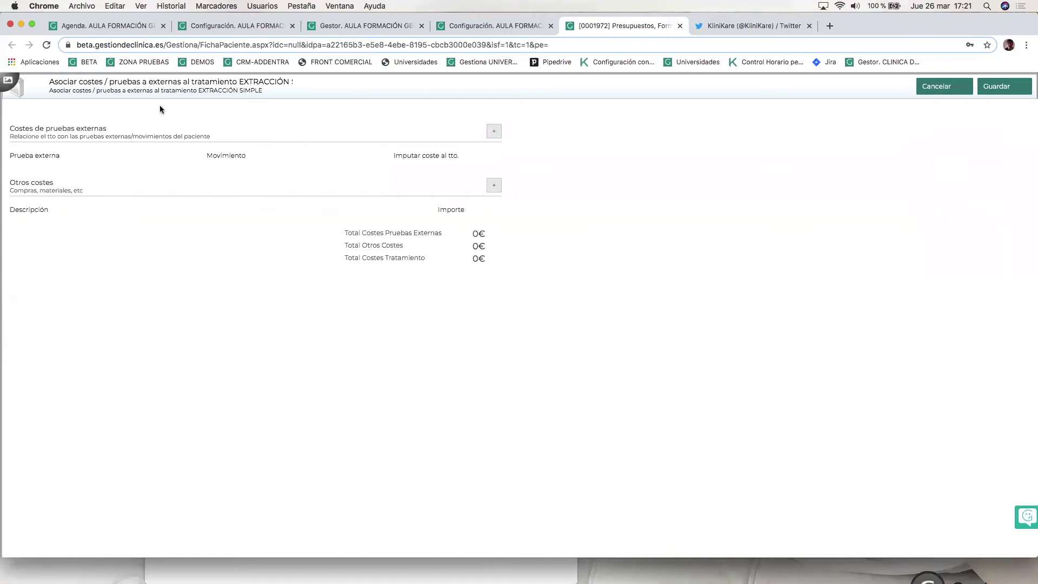
pyautogui.moveTo(11, 126); pyautogui.dragTo(110, 130)
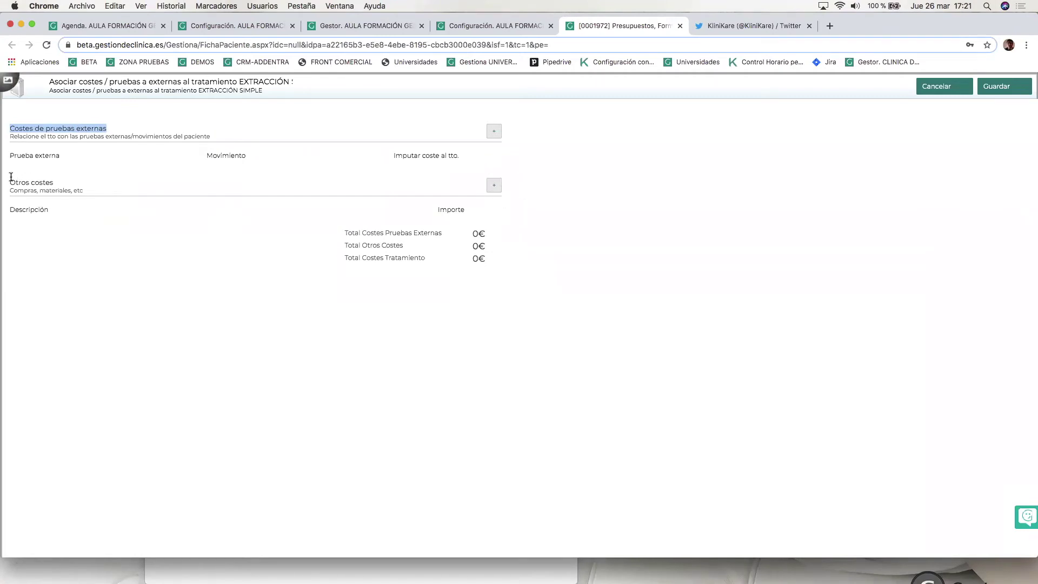
pyautogui.moveTo(10, 182); pyautogui.dragTo(56, 188)
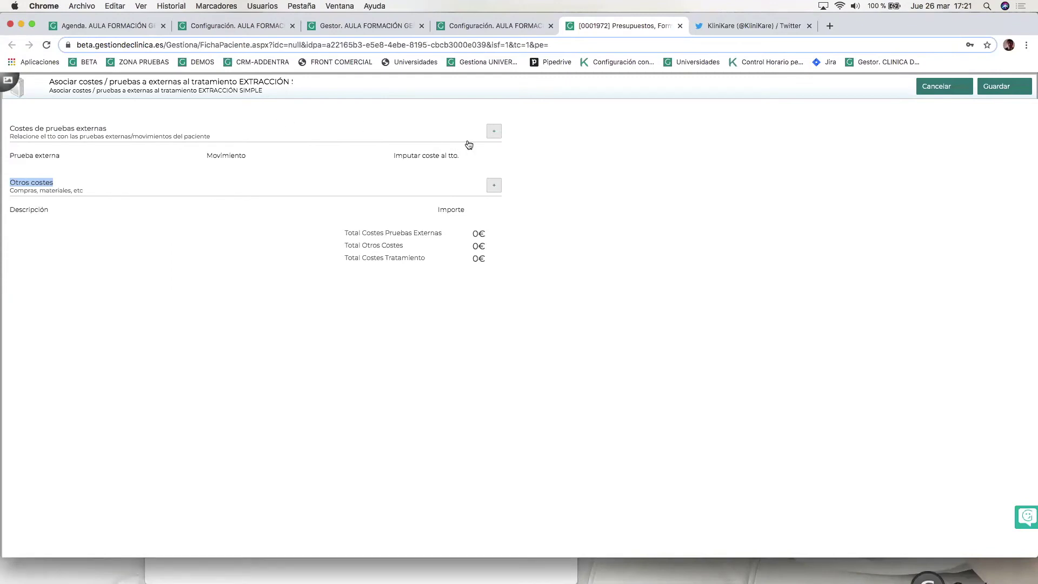
# - Associate the complete CORONA SOBRE IMPLANTE external test with the EXTRACCIÓN SIMPLE treatment, save, and check the treatment's associated costs in the plan
pyautogui.click(493, 131)
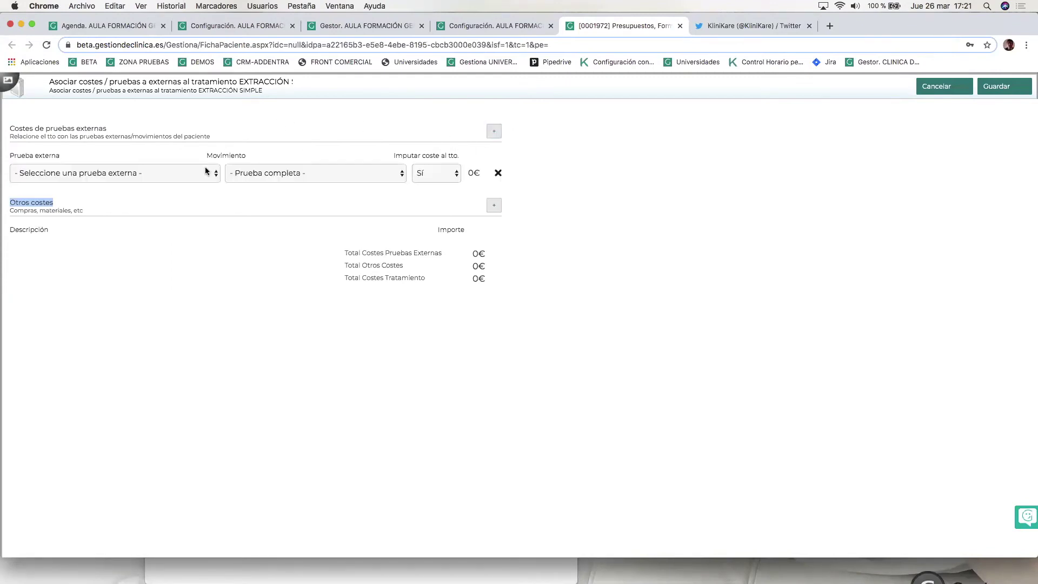
pyautogui.click(216, 175)
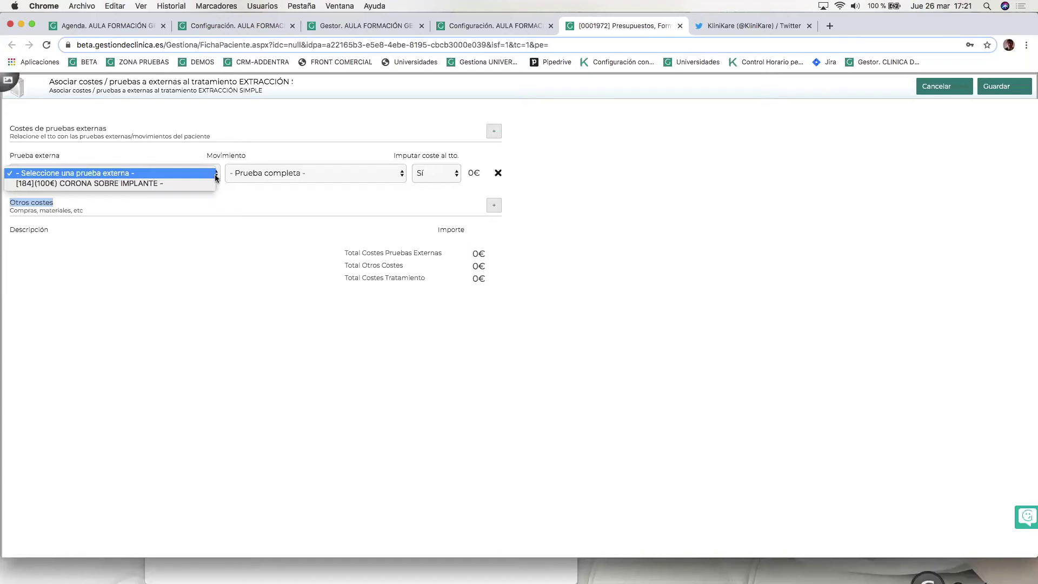
pyautogui.click(153, 184)
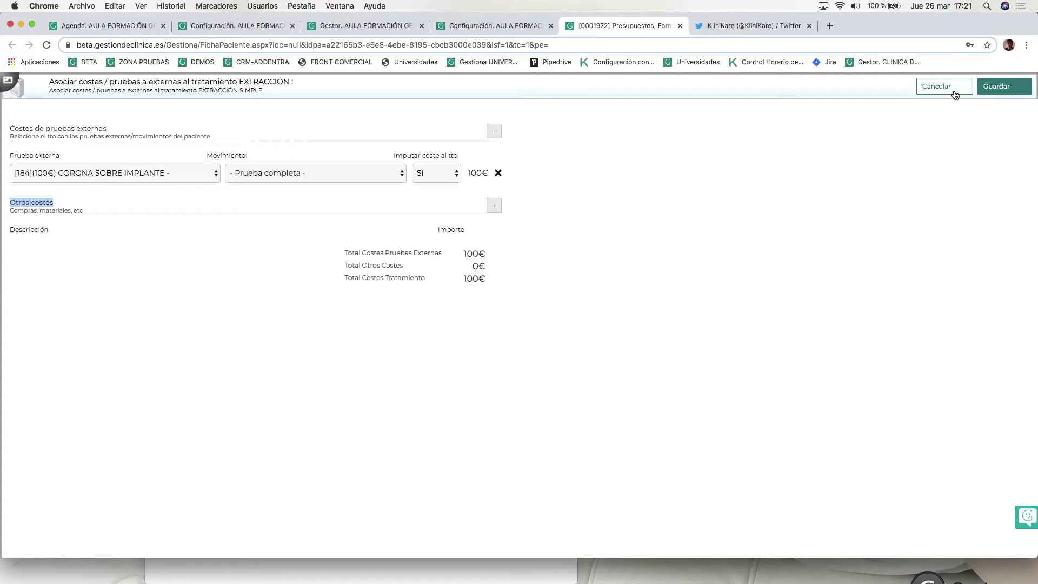
pyautogui.click(993, 93)
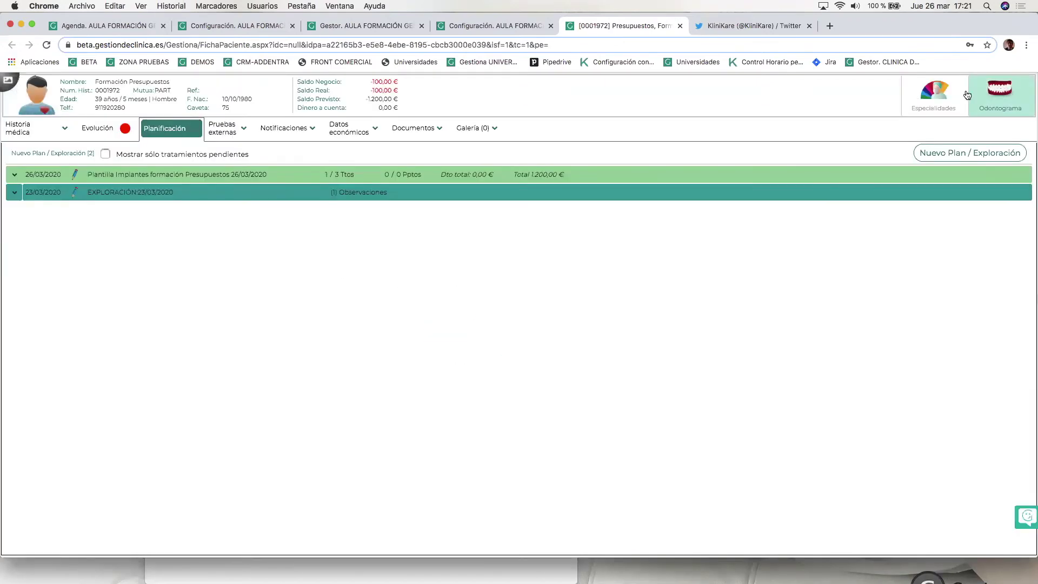
pyautogui.click(21, 173)
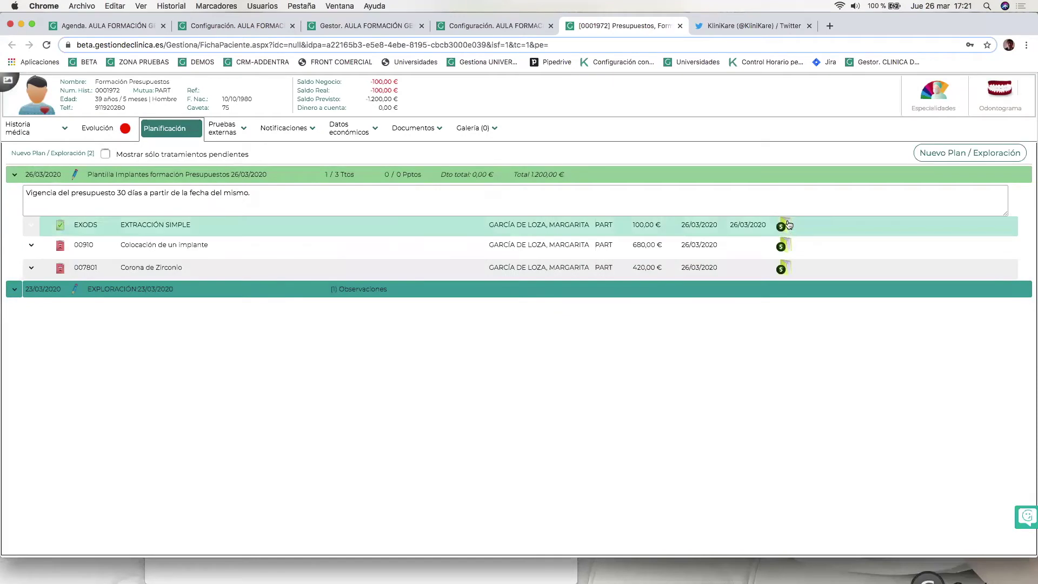
pyautogui.moveTo(783, 226)
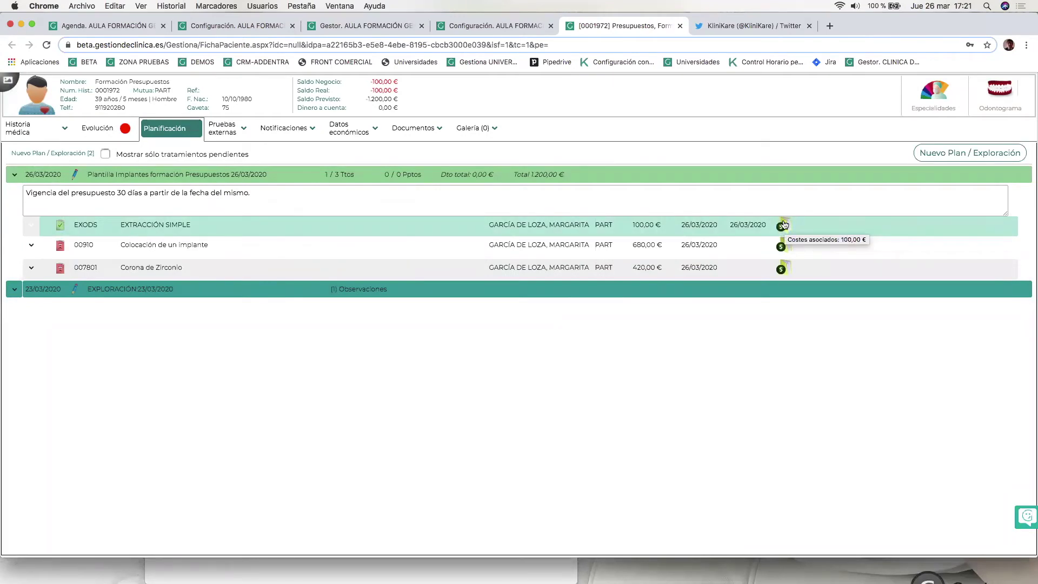
# - Open the patient's CORONA SOBRE IMPLANTE external test for editing, examine its cost, and leave without saving
pyautogui.click(229, 128)
pyautogui.click(81, 174)
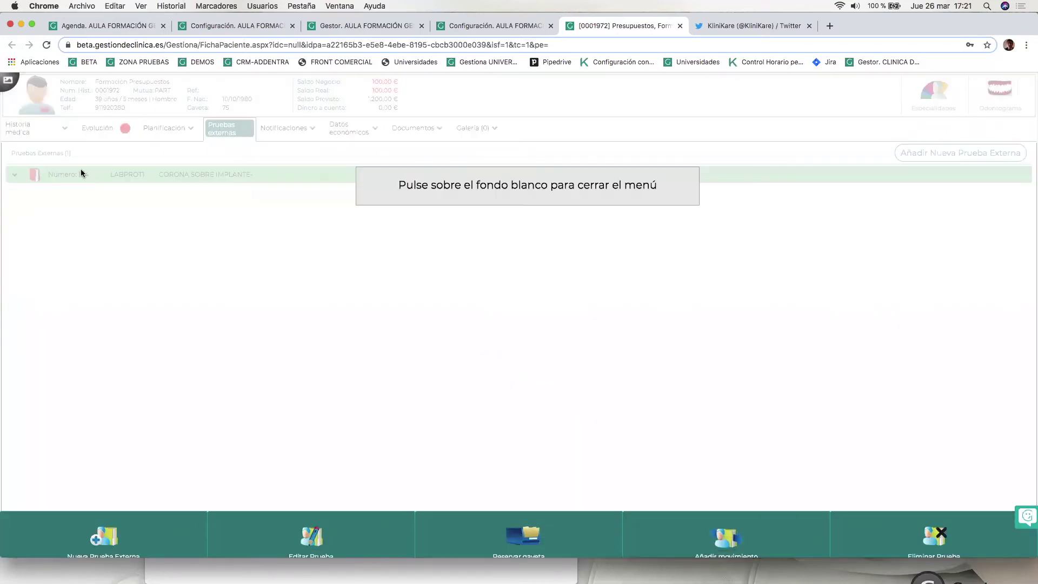
pyautogui.click(347, 536)
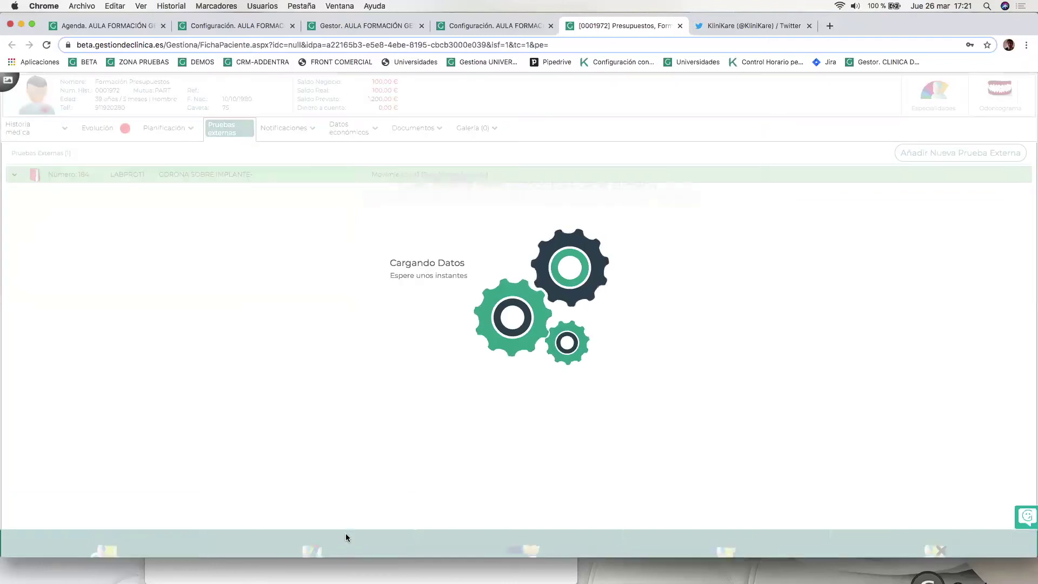
pyautogui.click(81, 283)
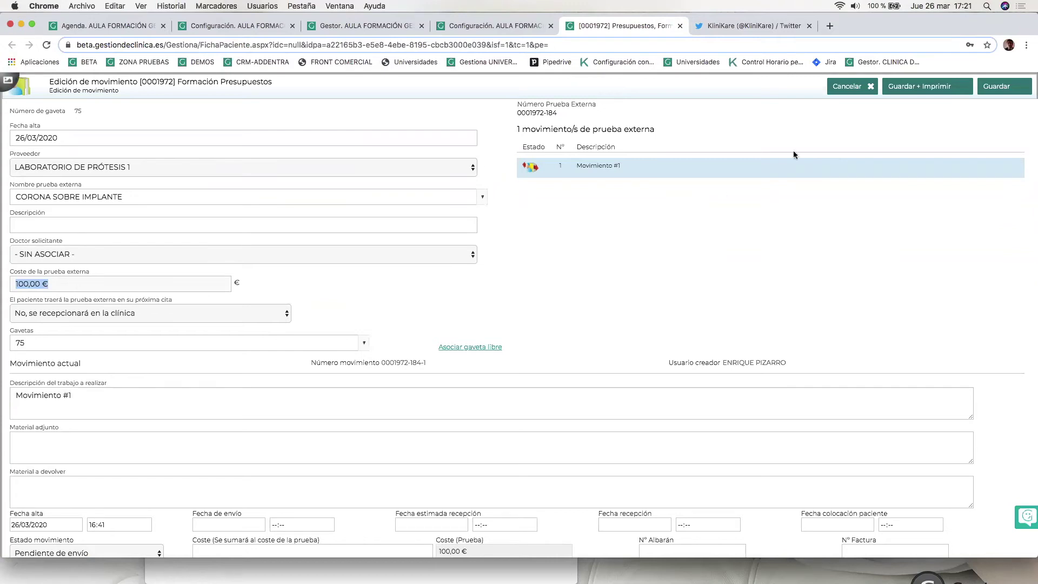
pyautogui.click(845, 88)
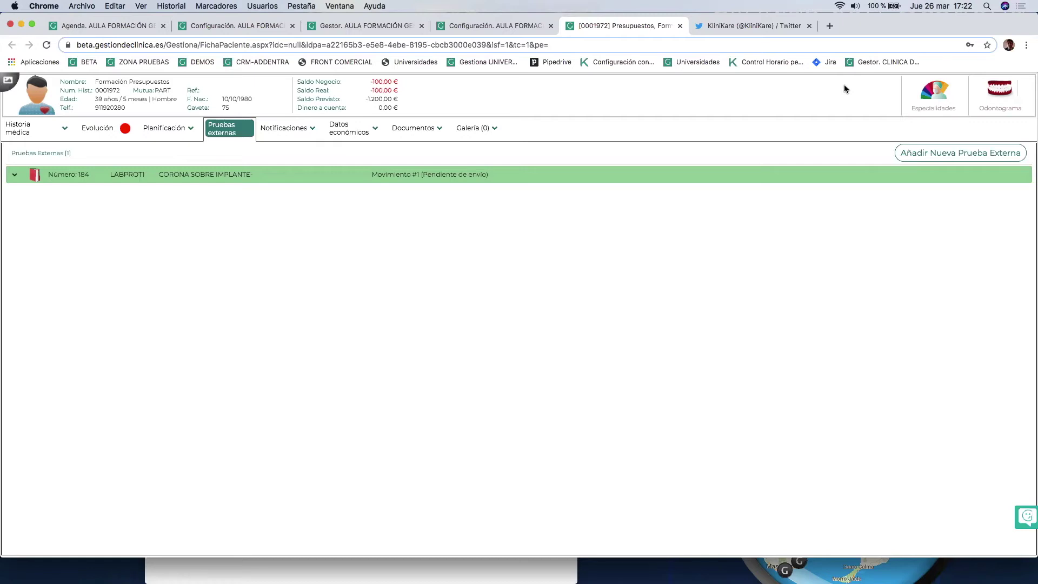
# - Reopen the cost association of EXTRACCIÓN SIMPLE in the implant plan and remove its external test row
pyautogui.click(159, 133)
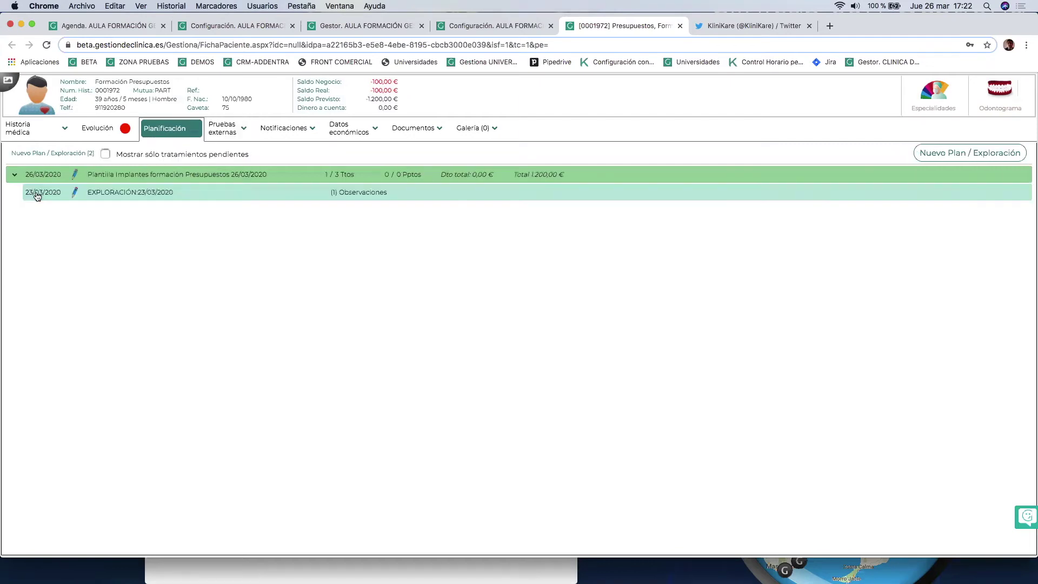
pyautogui.click(16, 175)
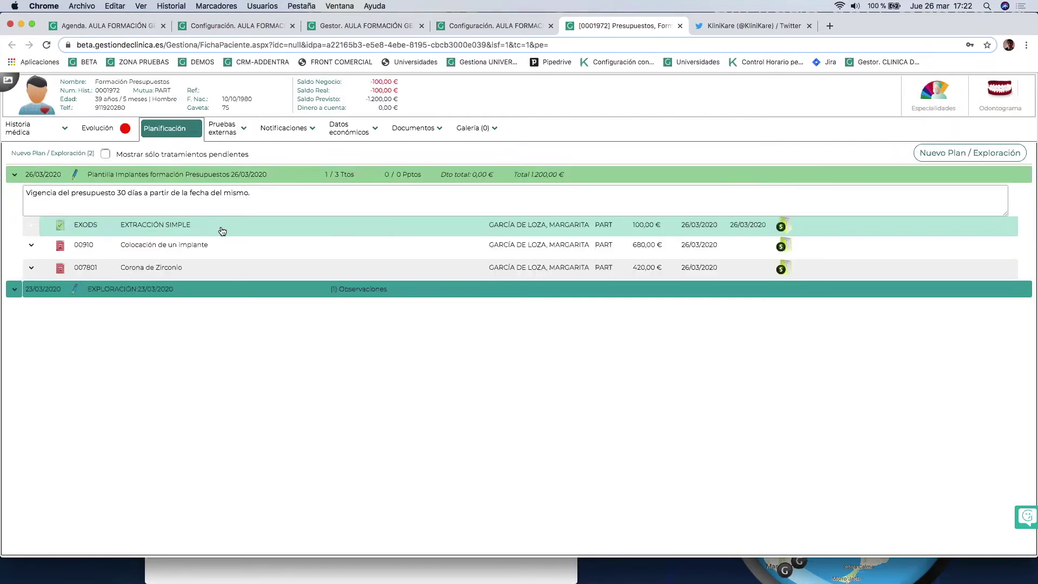
pyautogui.click(222, 229)
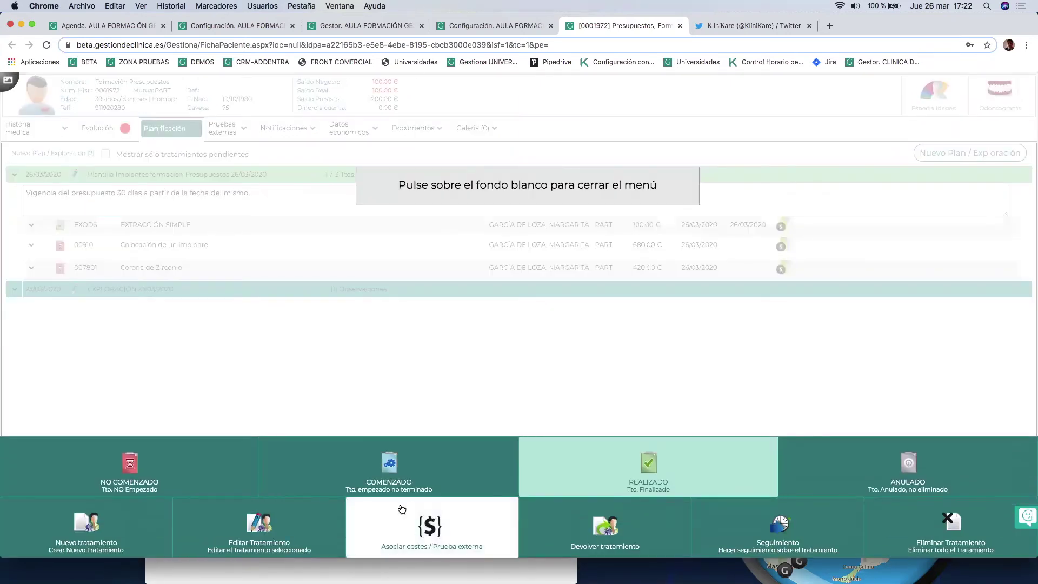
pyautogui.click(431, 531)
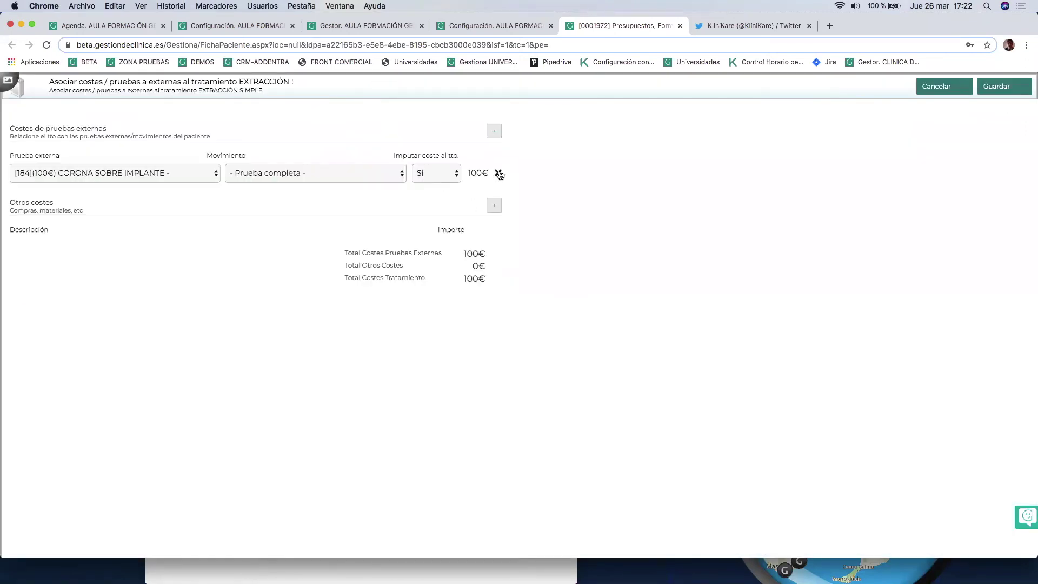
pyautogui.click(498, 173)
# - Add an other cost described as "ejemplo" with an amount of 20 €, save, and check the treatment's associated costs
pyautogui.click(493, 184)
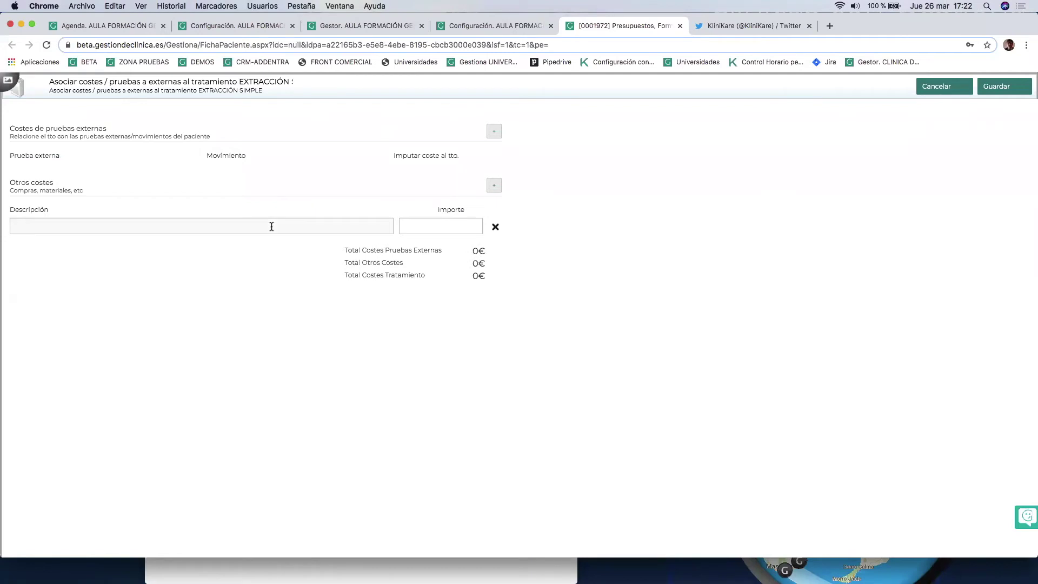
pyautogui.write('ejemplo')
pyautogui.press('Tab')
pyautogui.write('20')
pyautogui.click(995, 88)
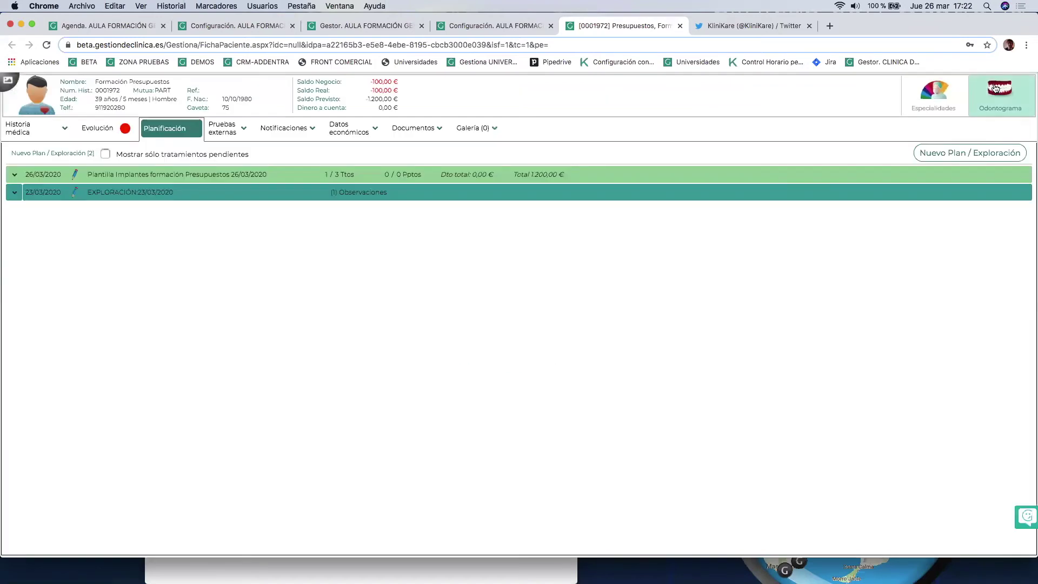
pyautogui.click(15, 174)
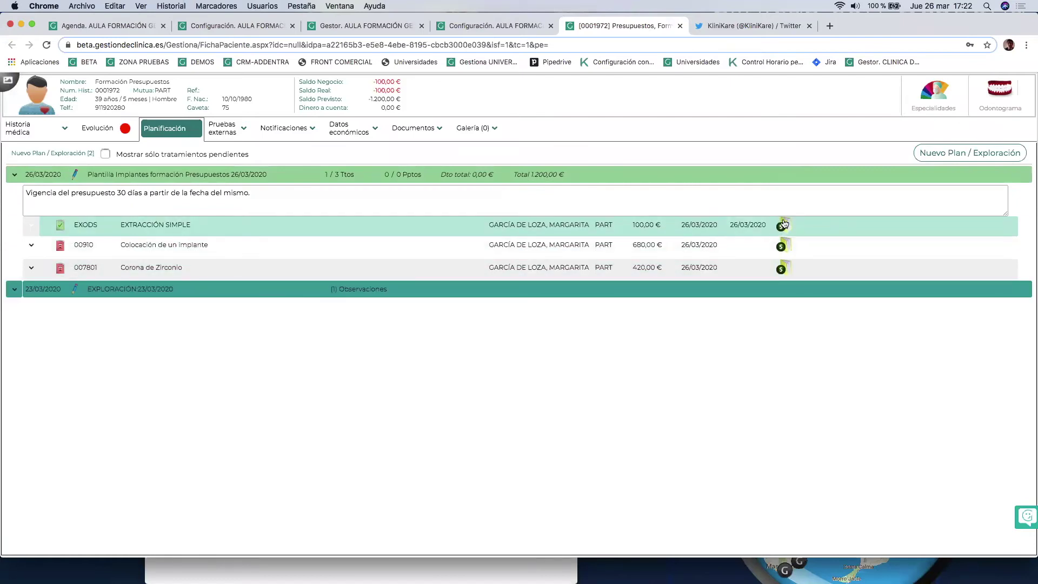
pyautogui.moveTo(784, 223)
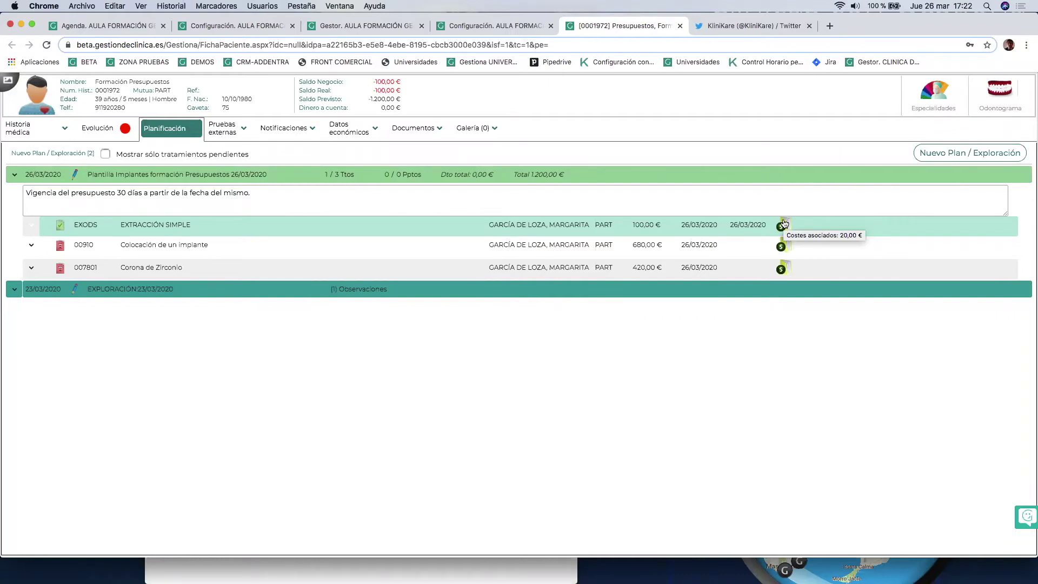
# - Remove the "ejemplo" cost from the EXTRACCIÓN SIMPLE treatment and save the cost association
pyautogui.click(454, 222)
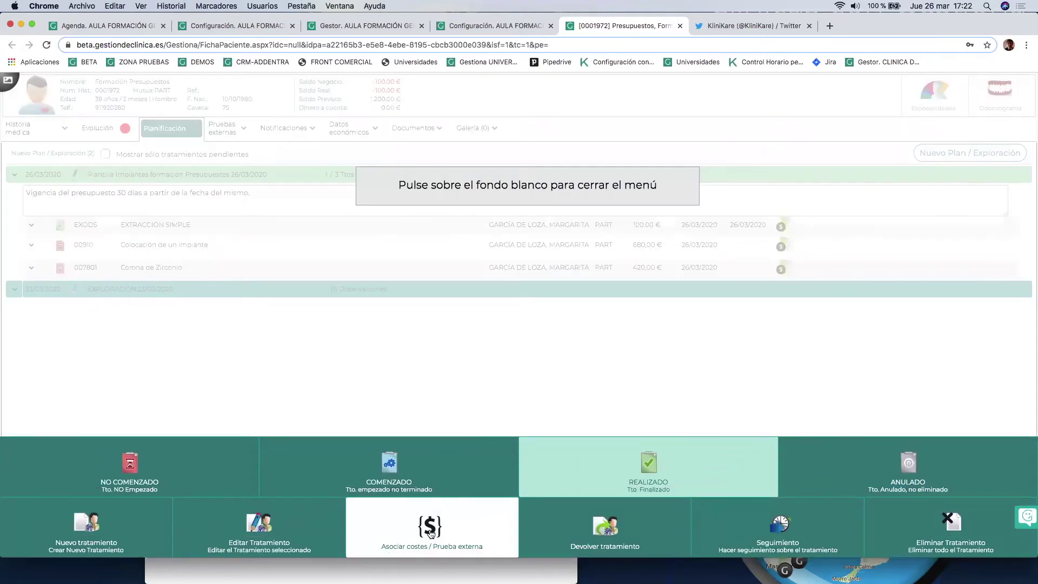
pyautogui.click(430, 532)
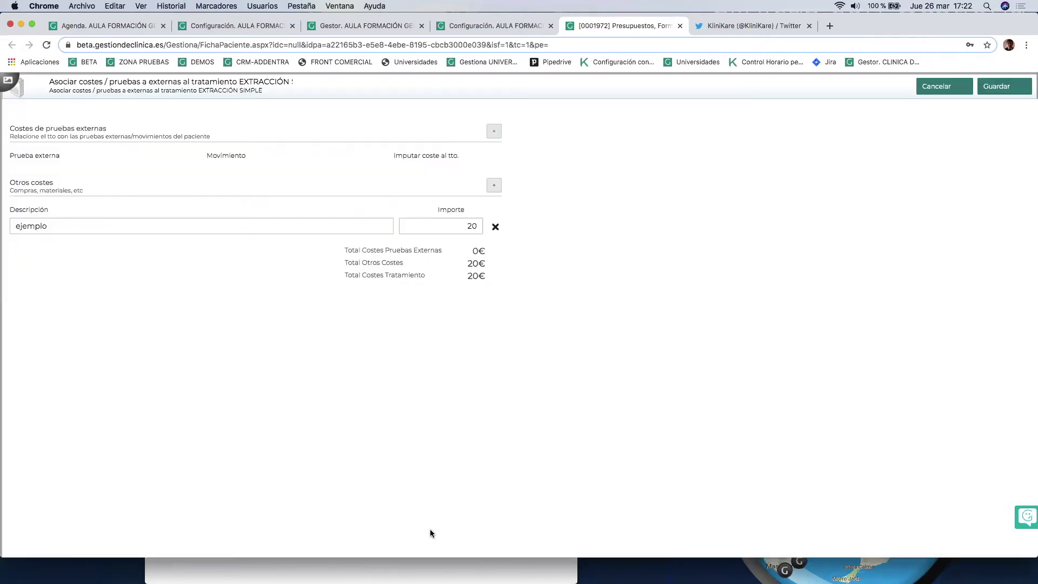
pyautogui.click(495, 226)
pyautogui.click(996, 88)
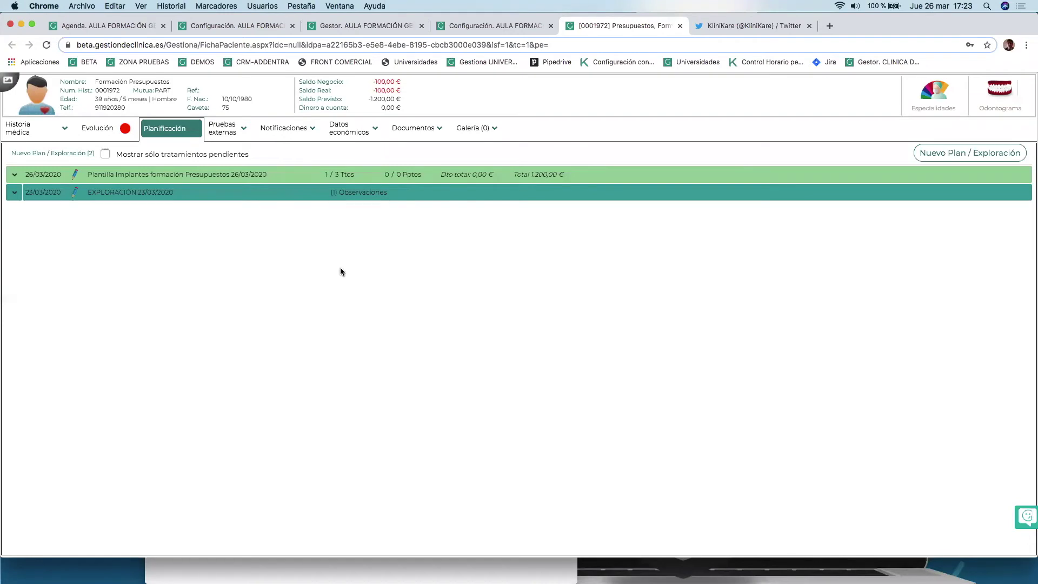
# - Open Colocación de un implante from the clinic configuration's own treatments, examine its code, patient price and fixed costs, and cancel the edit
pyautogui.click(463, 32)
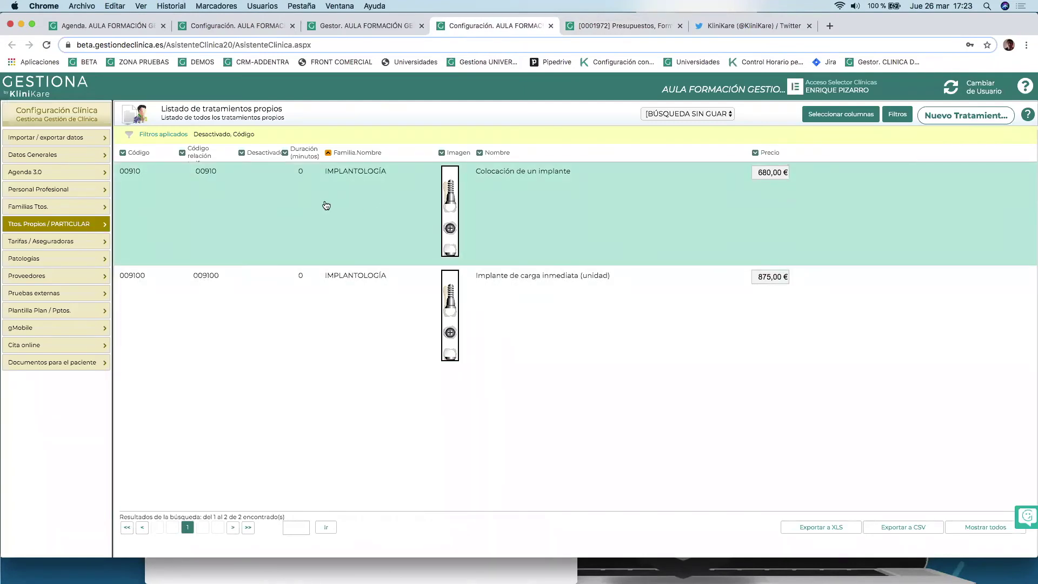
pyautogui.click(537, 193)
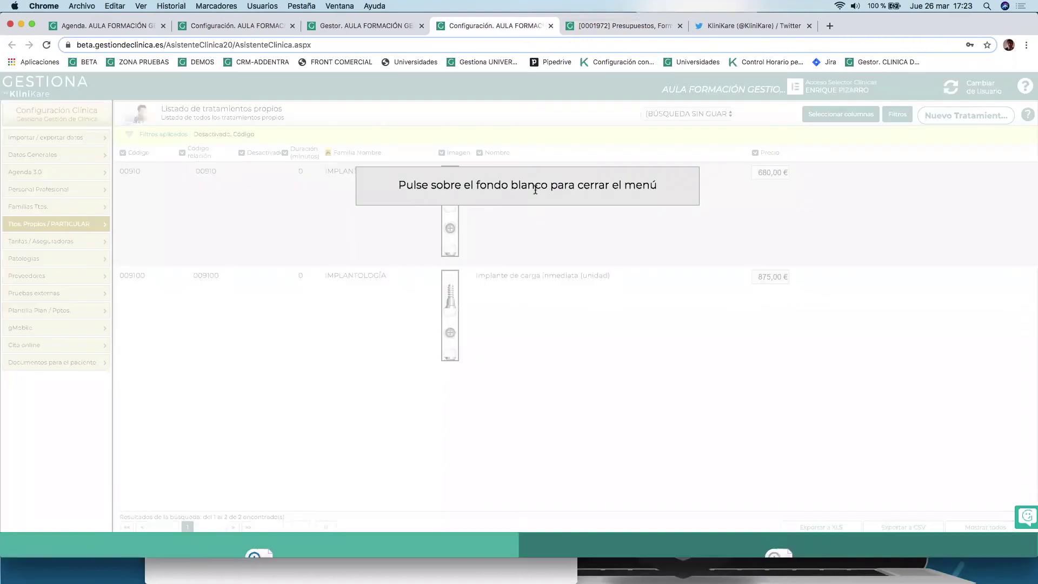
pyautogui.click(484, 534)
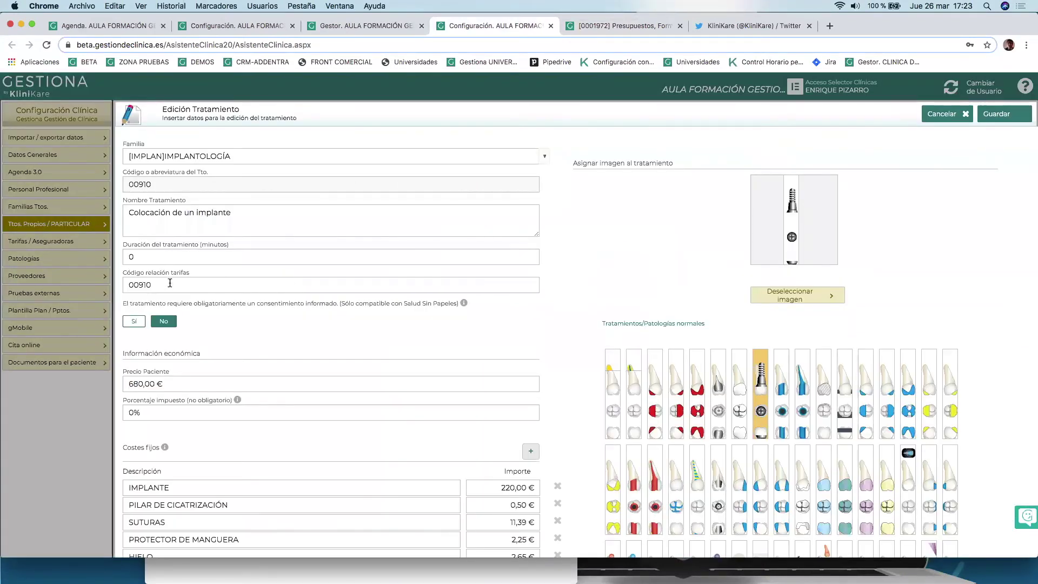
pyautogui.moveTo(171, 284); pyautogui.dragTo(116, 278)
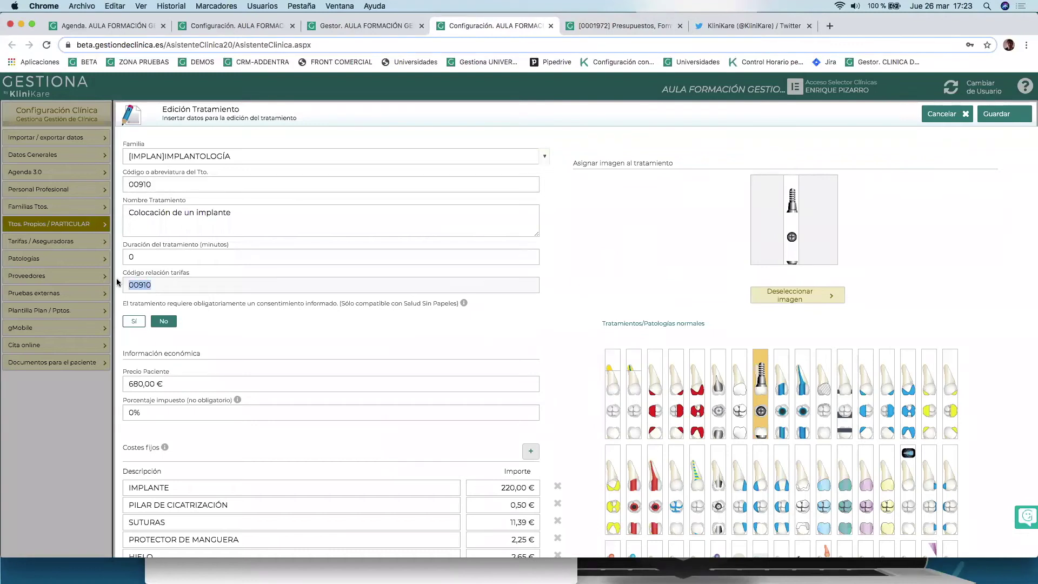
pyautogui.doubleClick(209, 183)
pyautogui.doubleClick(183, 384)
pyautogui.scroll(-5, 227, 416)
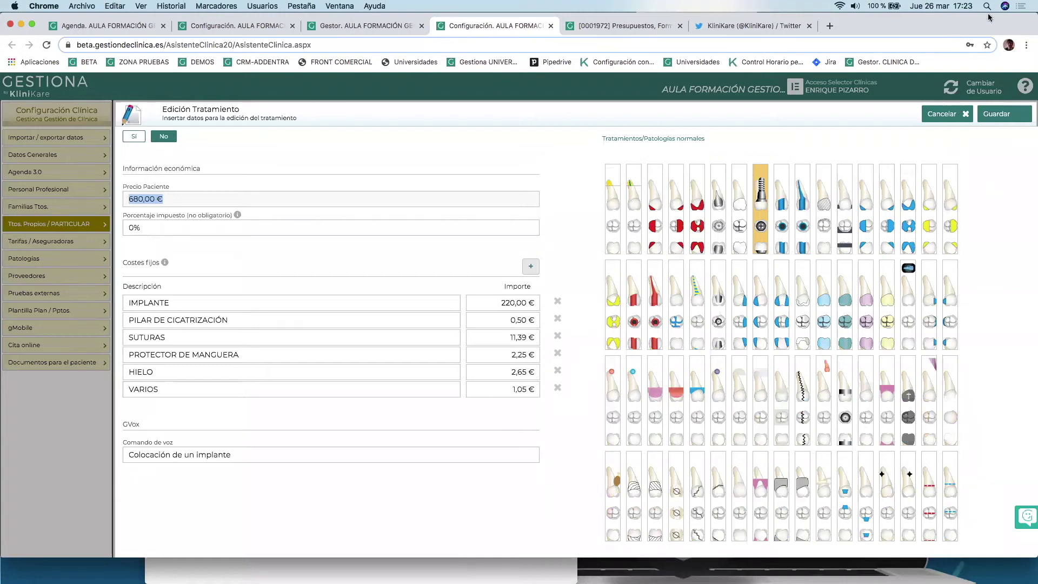
pyautogui.click(930, 113)
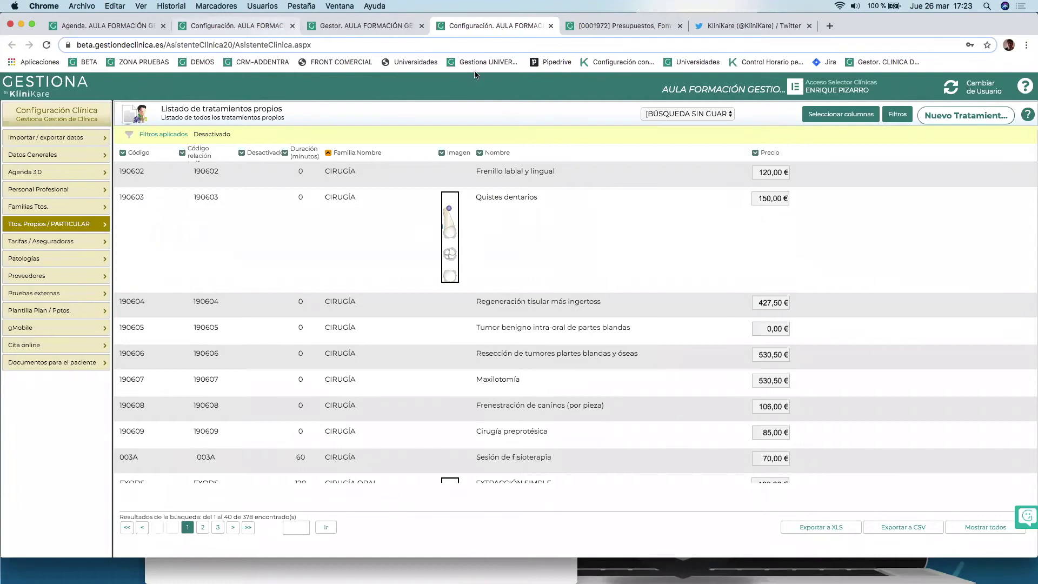
# - Return to the patient record and open the Plantilla Implantes formación Presupuestos treatment plan for editing
pyautogui.click(634, 25)
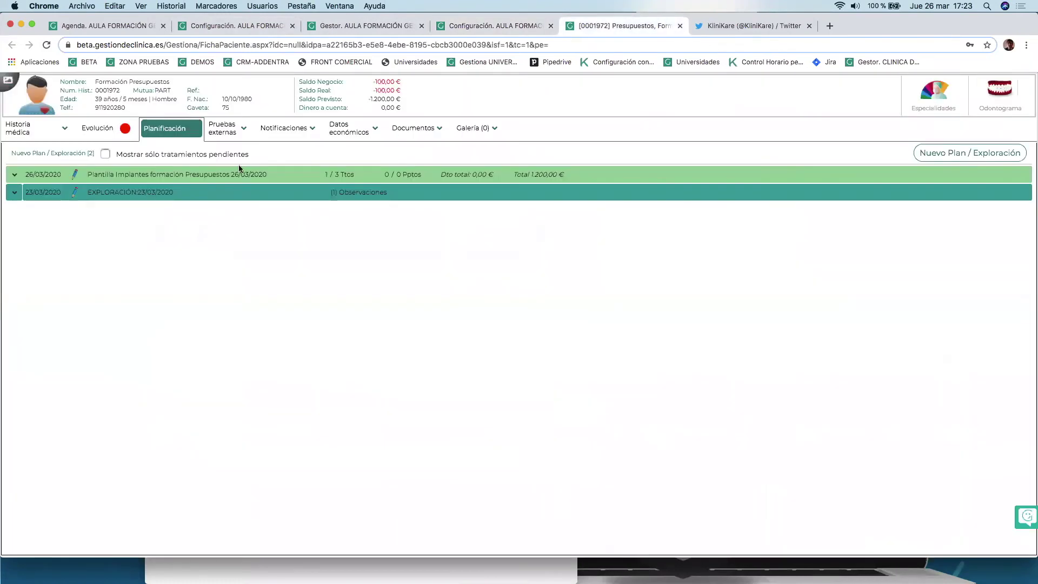
pyautogui.click(14, 177)
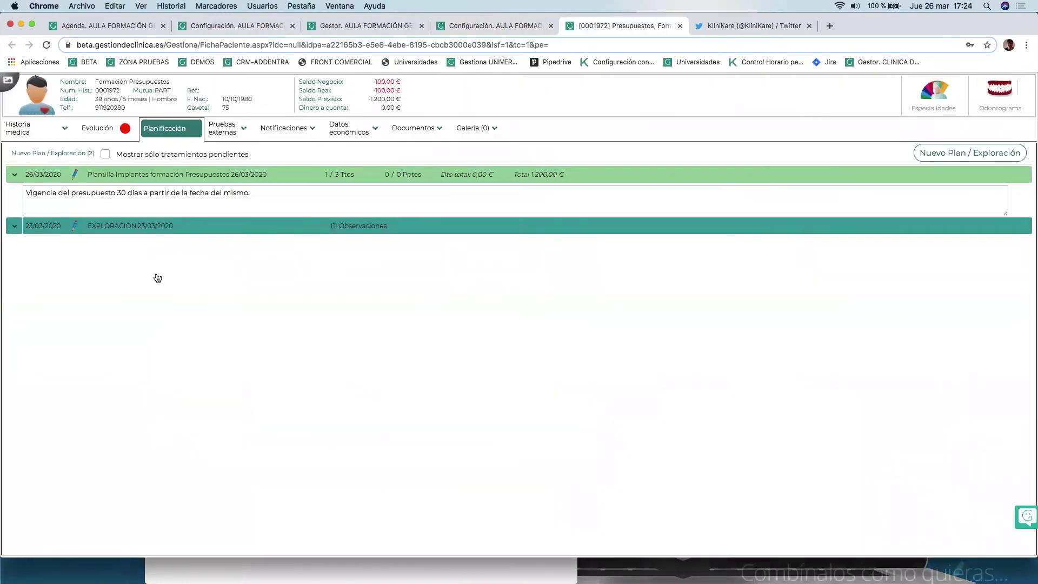
pyautogui.click(278, 174)
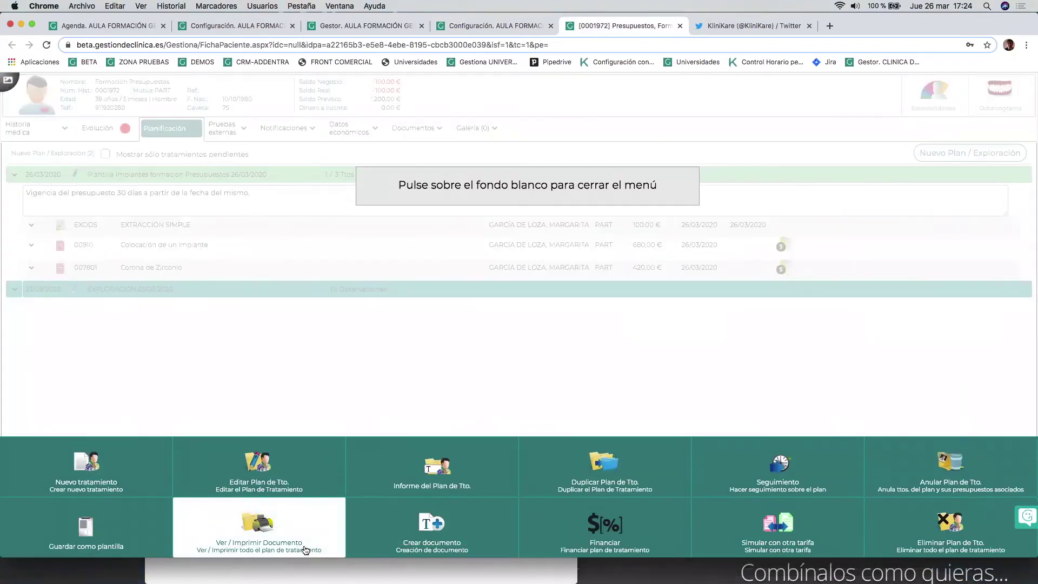
pyautogui.click(281, 477)
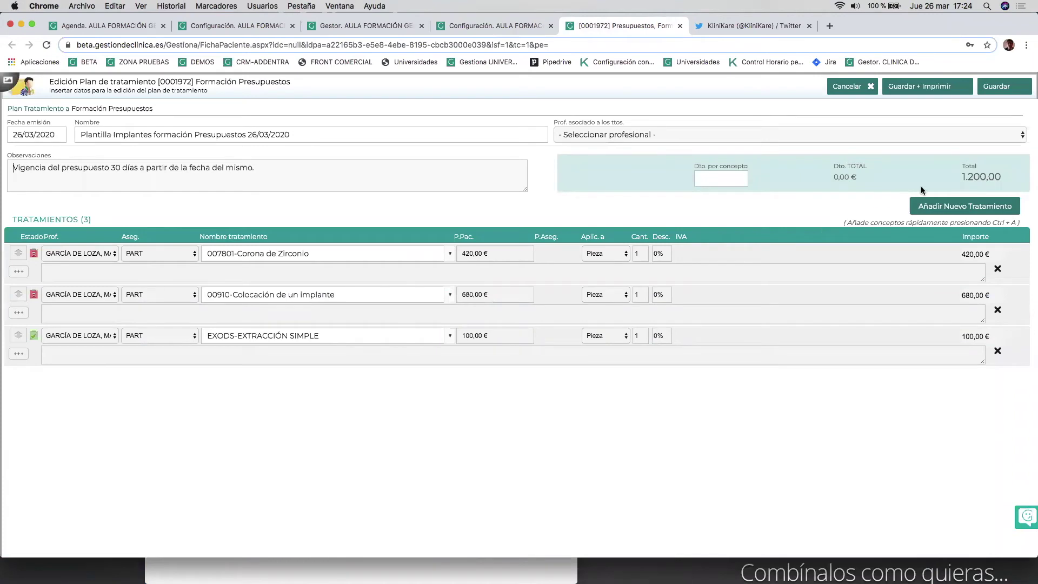
# - Add the treatment 00910-Colocación de un implante for piece 25 to the plan and save it
pyautogui.click(935, 209)
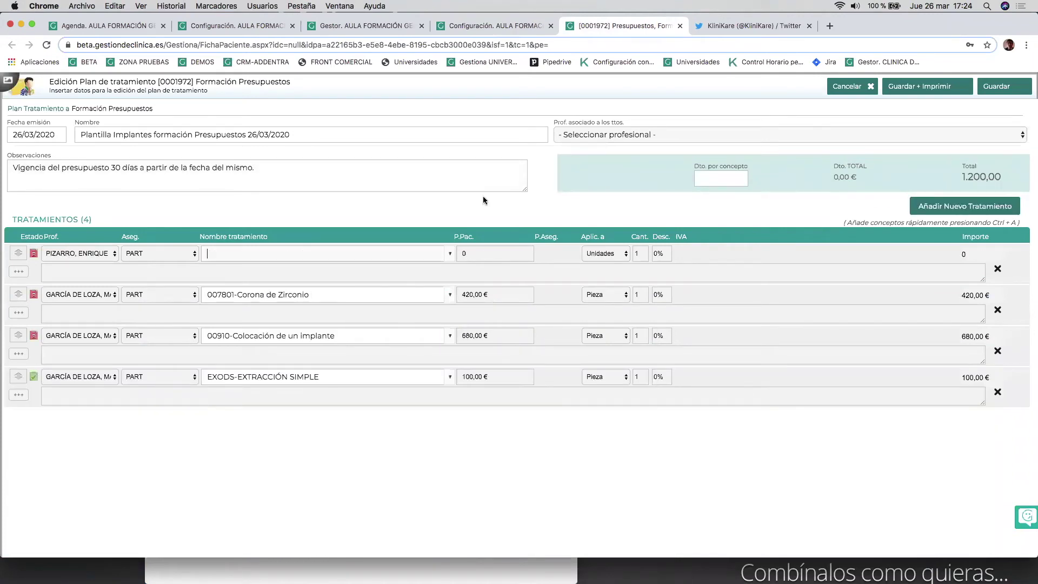
pyautogui.write('009191')
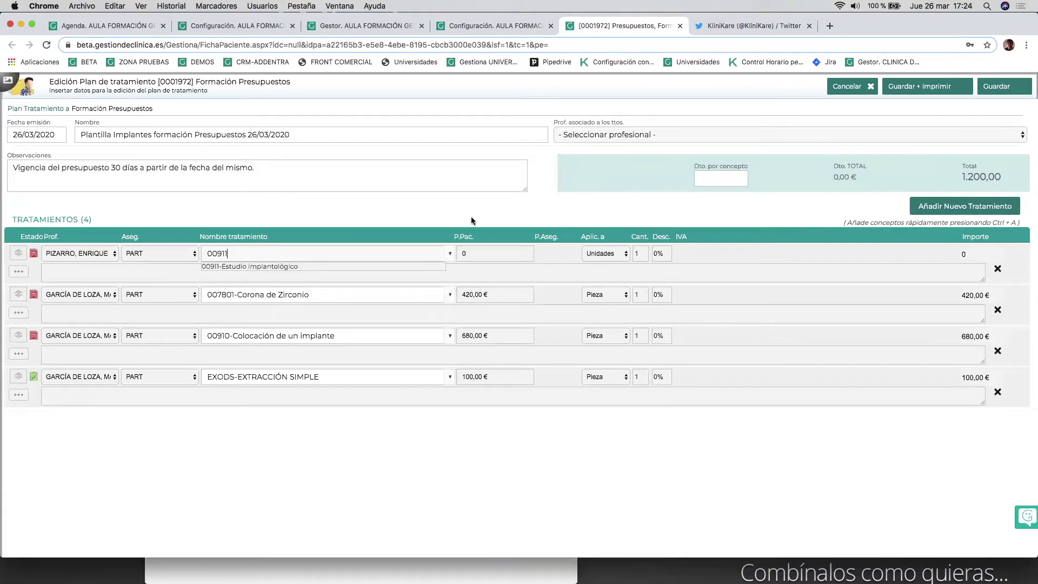
pyautogui.press('BackSpace')
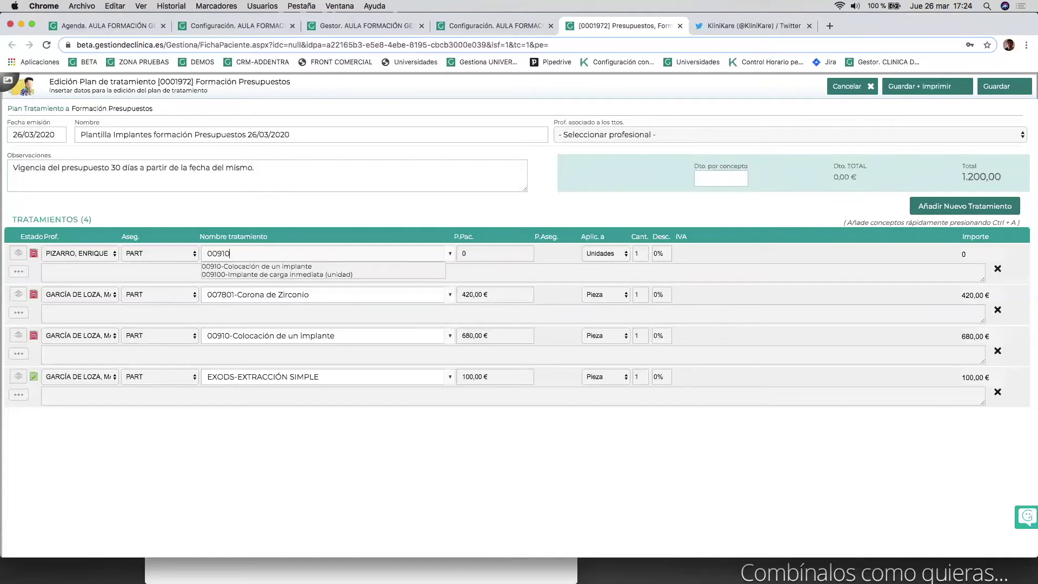
pyautogui.click(294, 266)
pyautogui.write('25')
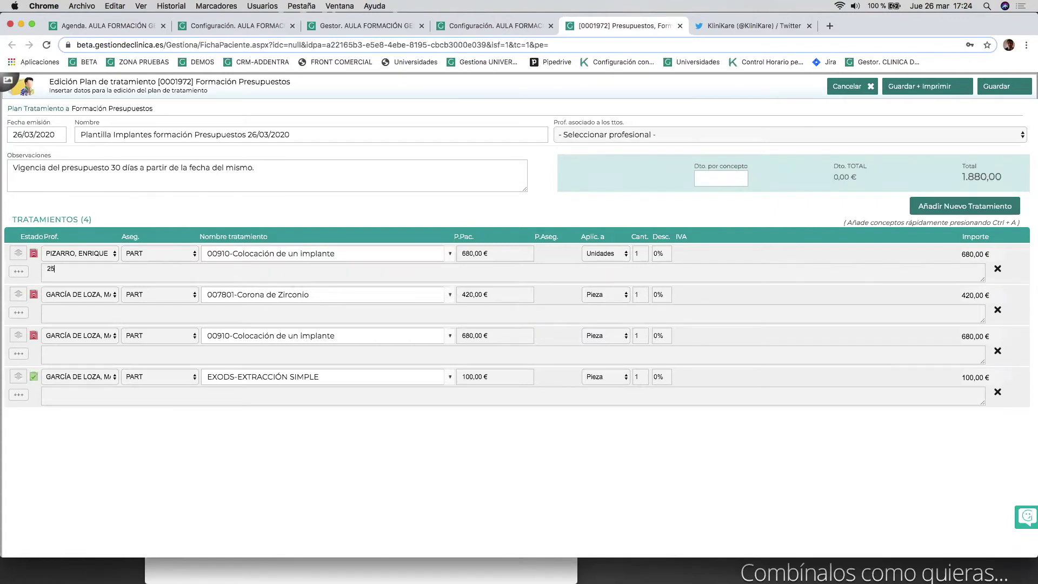
pyautogui.click(999, 90)
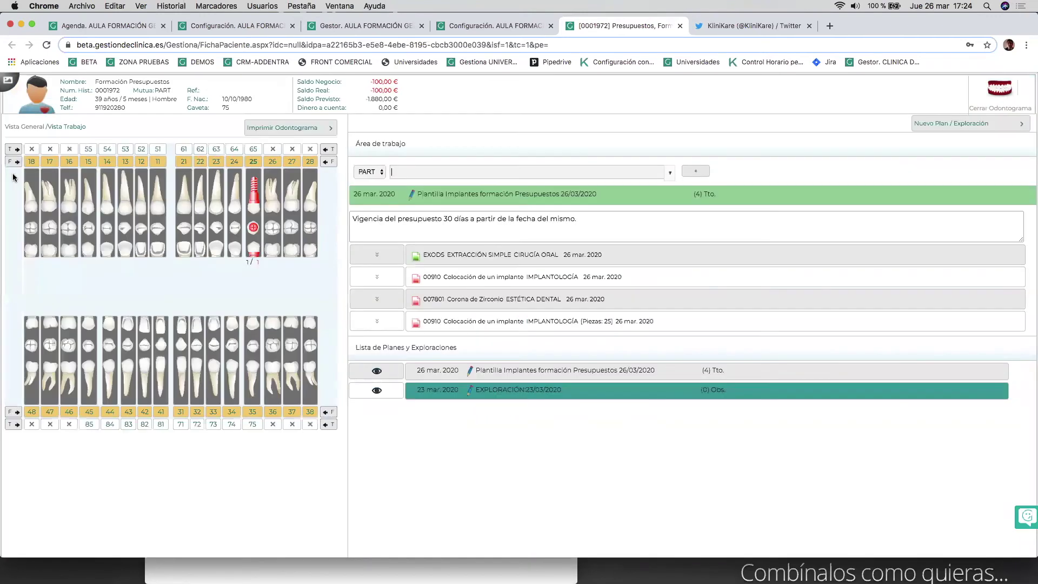
# - Return to the patient's treatment planning, examine the costs associated with the piece 25 implant, and leave them without saving
pyautogui.click(1002, 93)
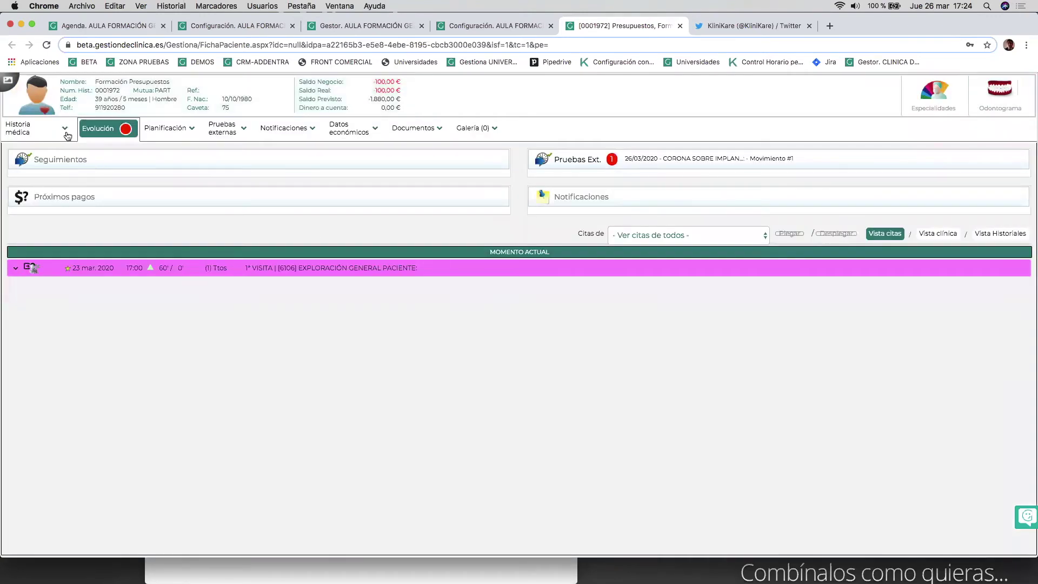
pyautogui.click(165, 128)
pyautogui.click(16, 175)
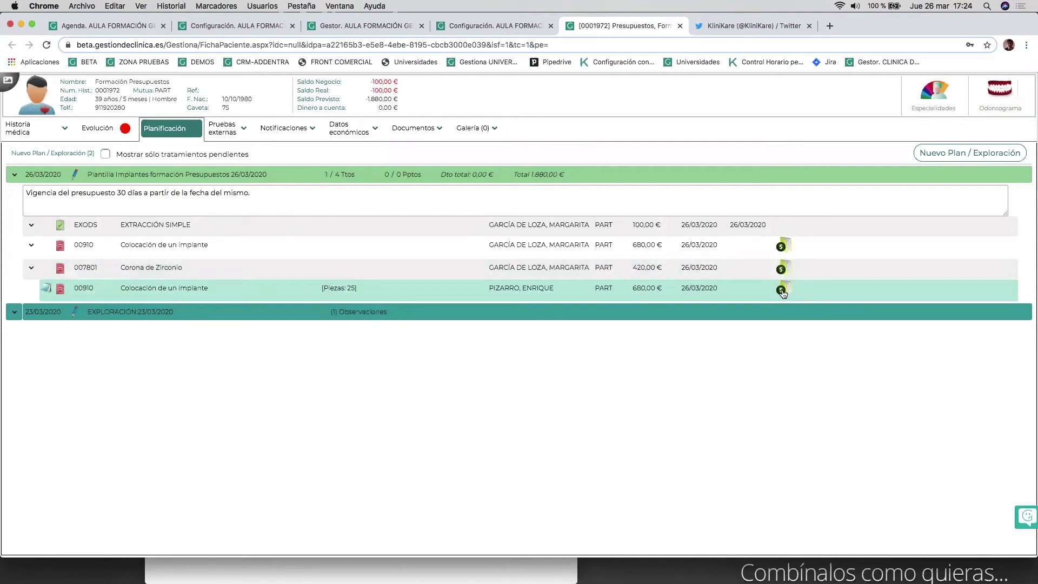
pyautogui.moveTo(783, 291)
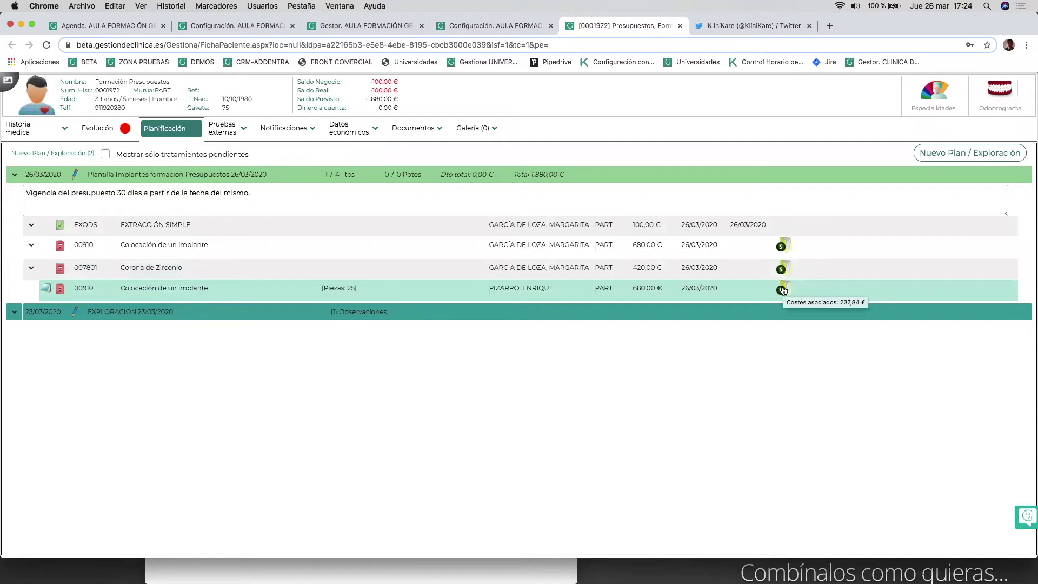
pyautogui.click(712, 291)
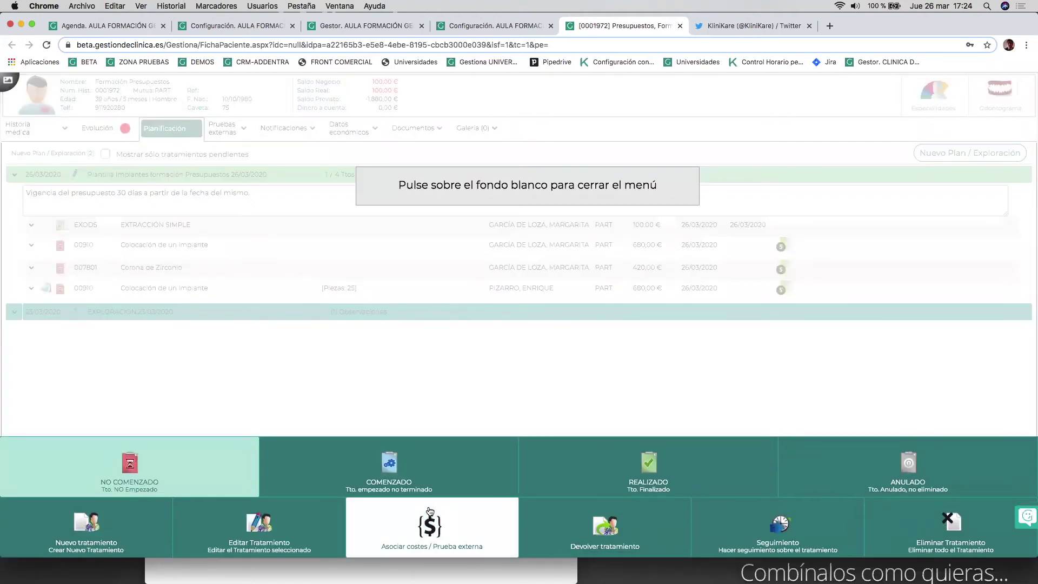
pyautogui.click(410, 530)
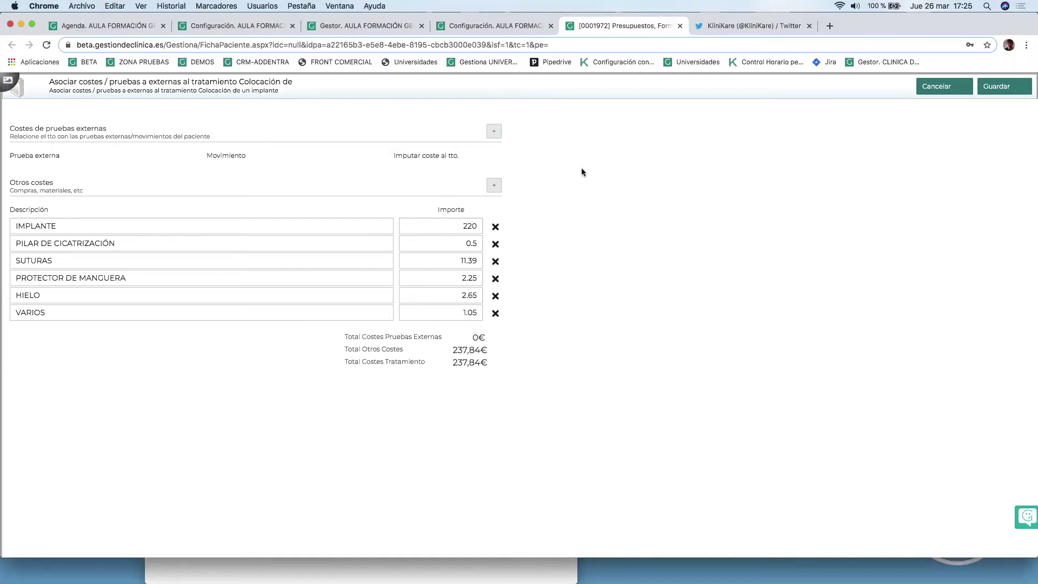
pyautogui.click(937, 87)
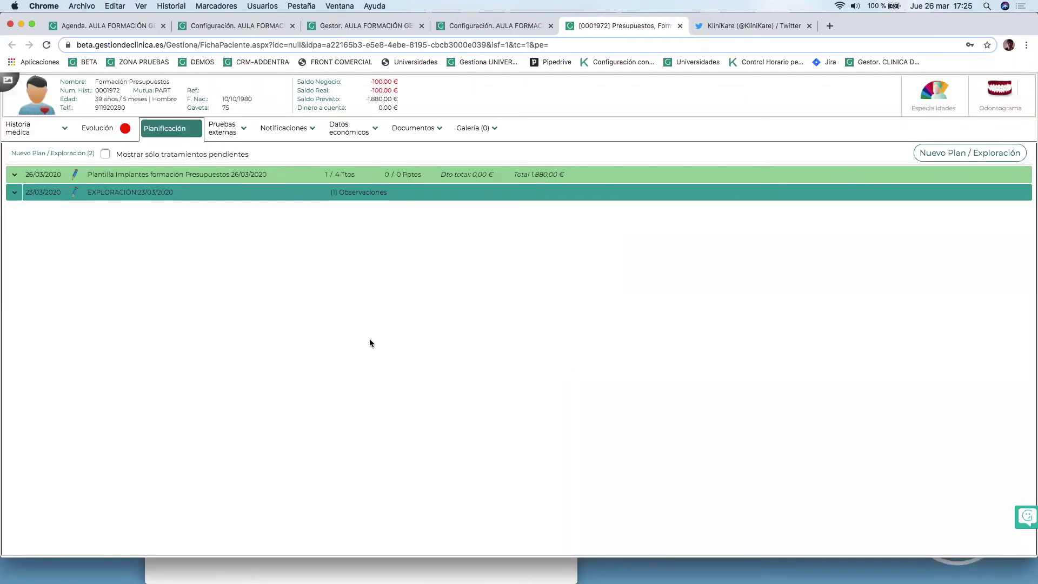
pyautogui.click(15, 174)
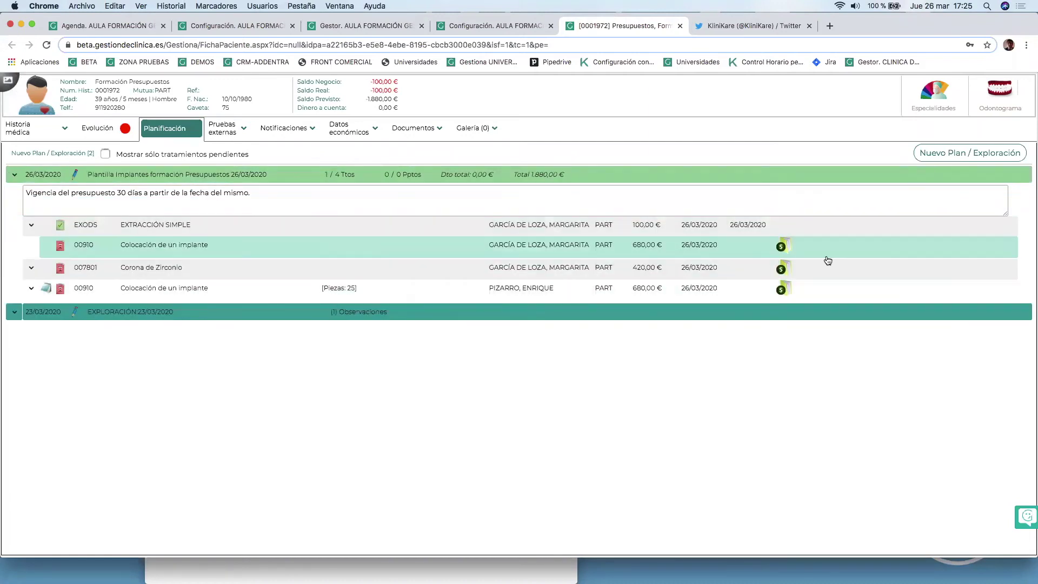
pyautogui.moveTo(785, 294)
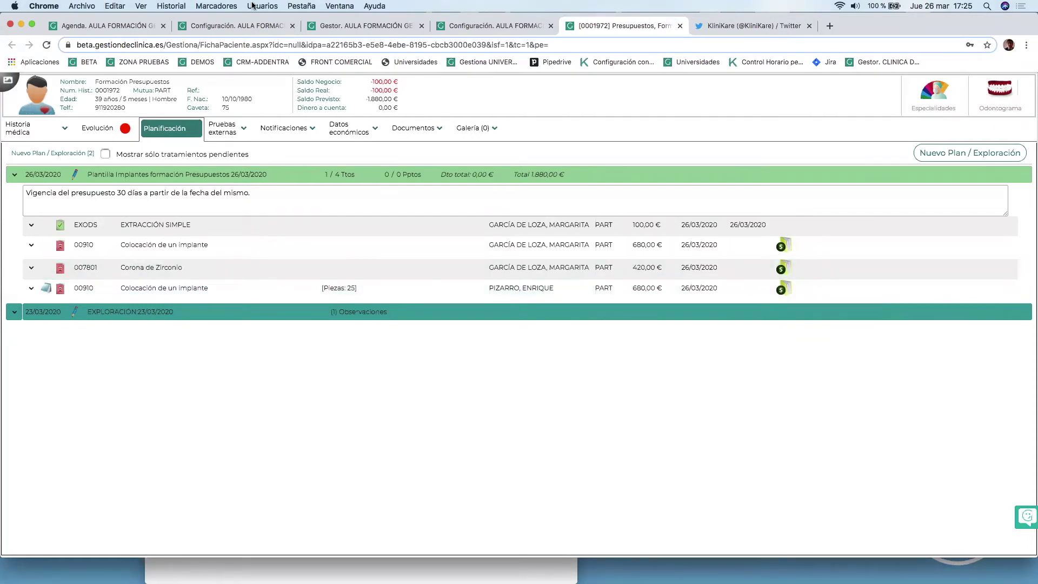
# - Open the last quarter's professional liquidations in the clinic manager and look over the different liquidation types
pyautogui.click(316, 28)
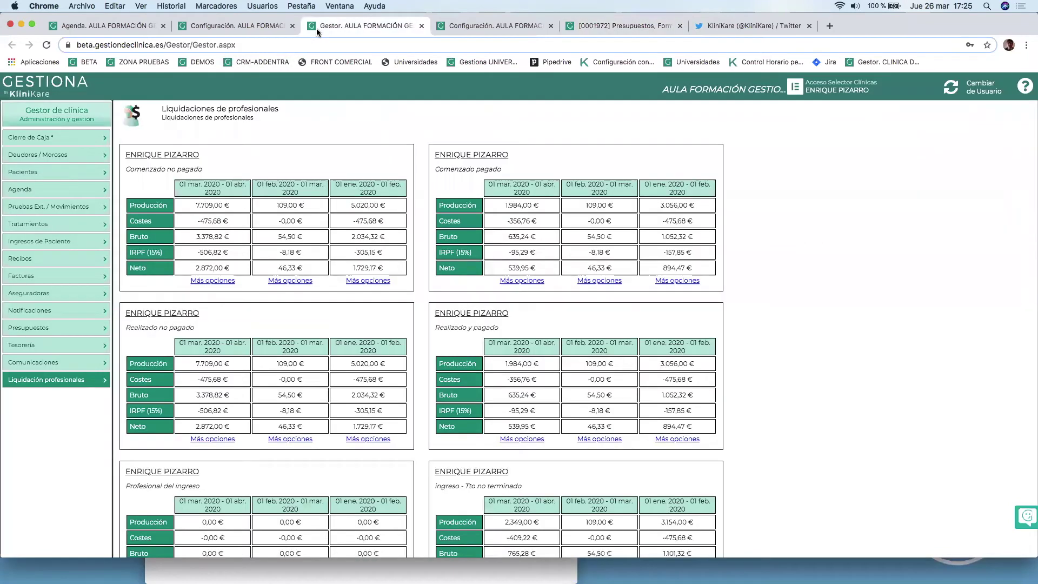
pyautogui.click(44, 380)
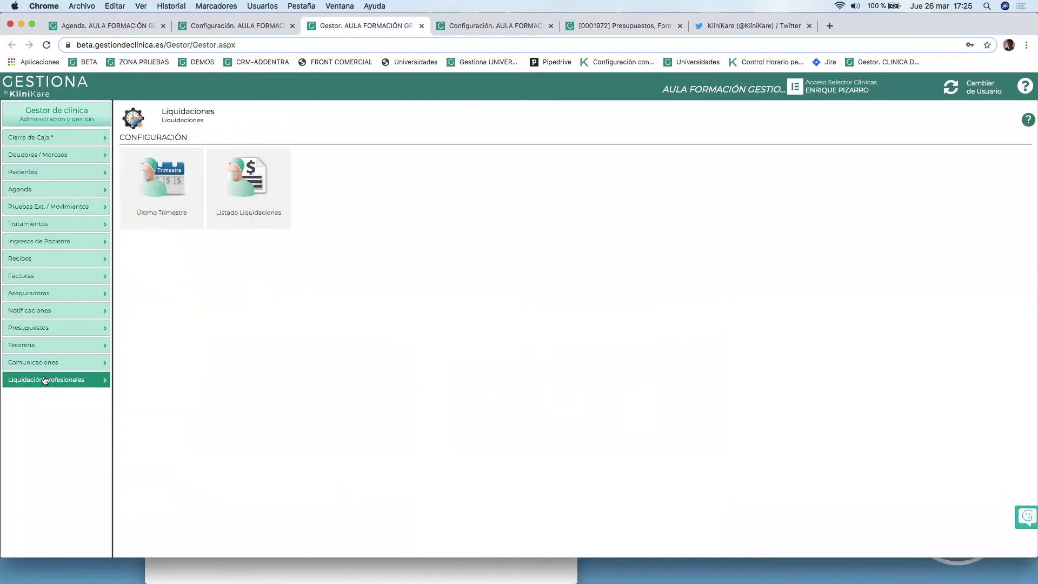
pyautogui.click(161, 179)
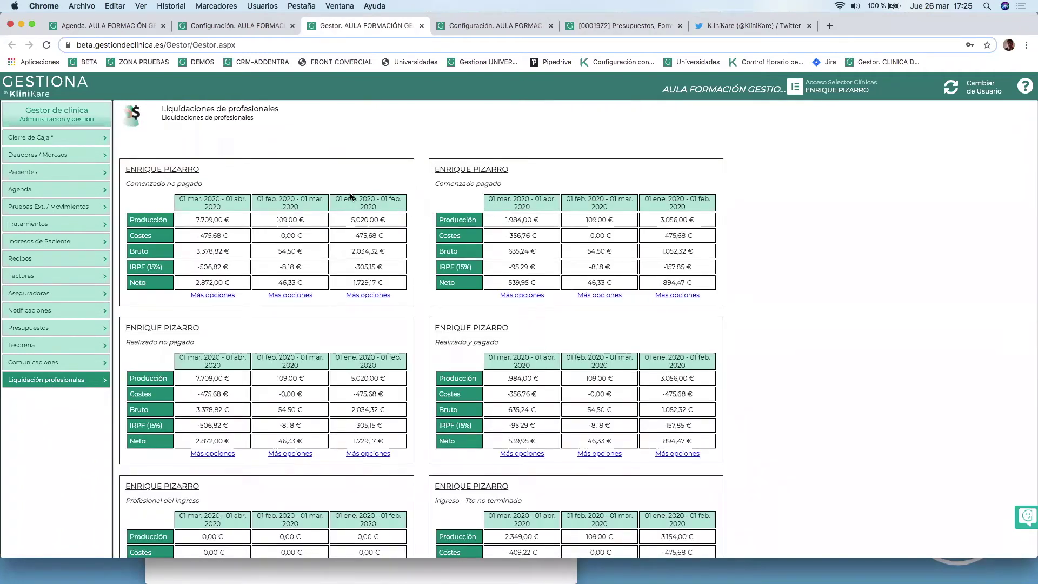
pyautogui.tripleClick(182, 167)
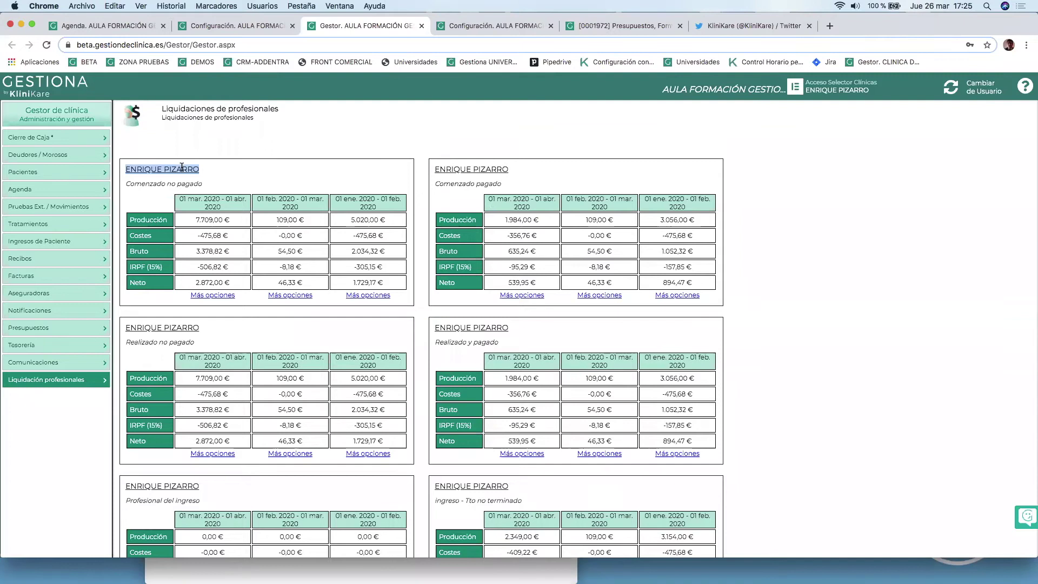
pyautogui.moveTo(206, 182); pyautogui.dragTo(127, 182)
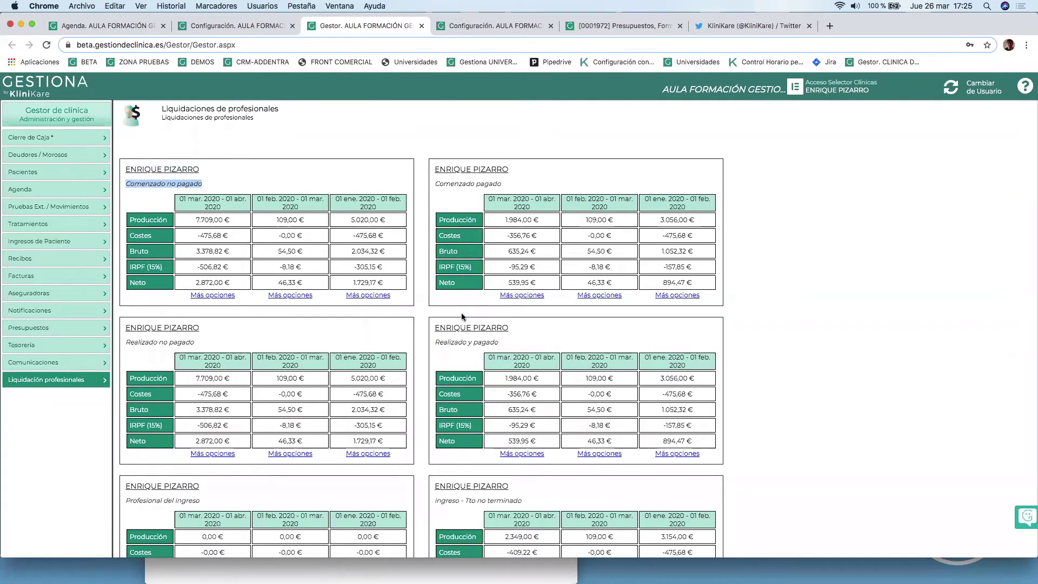
pyautogui.scroll(-5, 461, 315)
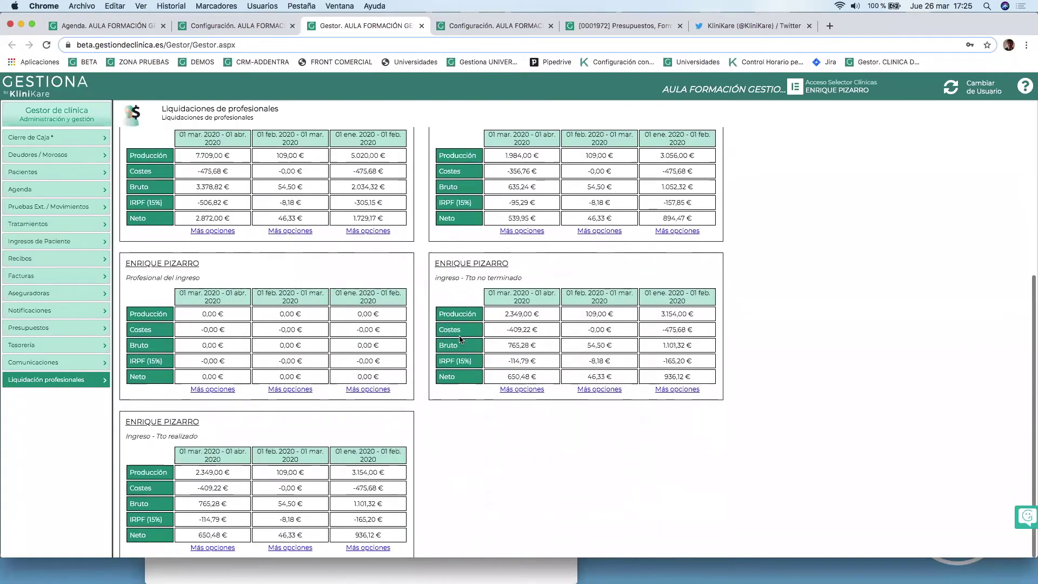
pyautogui.scroll(5, 460, 340)
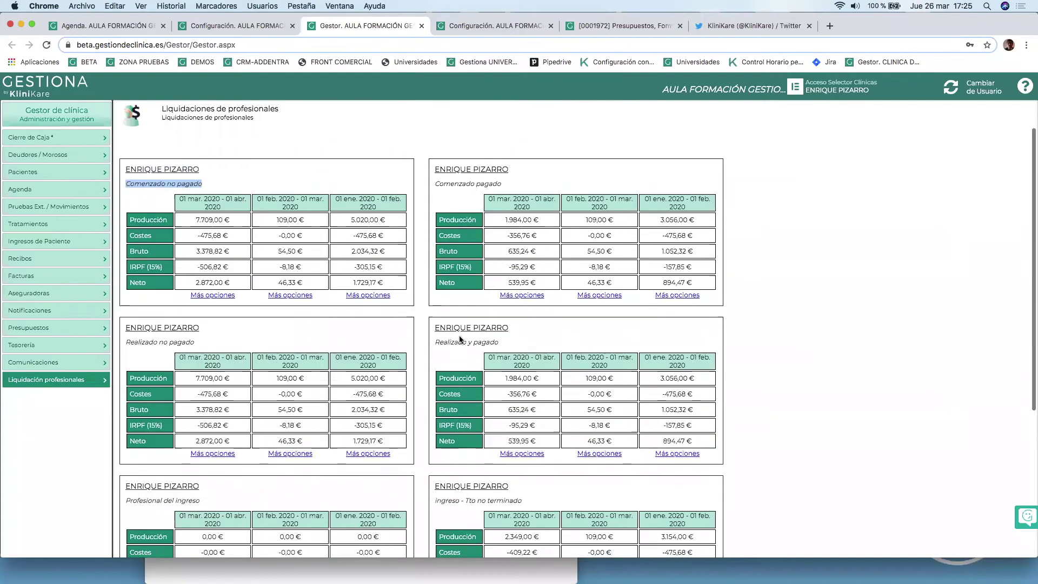
# - Examine the March production under Comenzado no pagado and the Profesional del ingreso liquidation
pyautogui.click(206, 184)
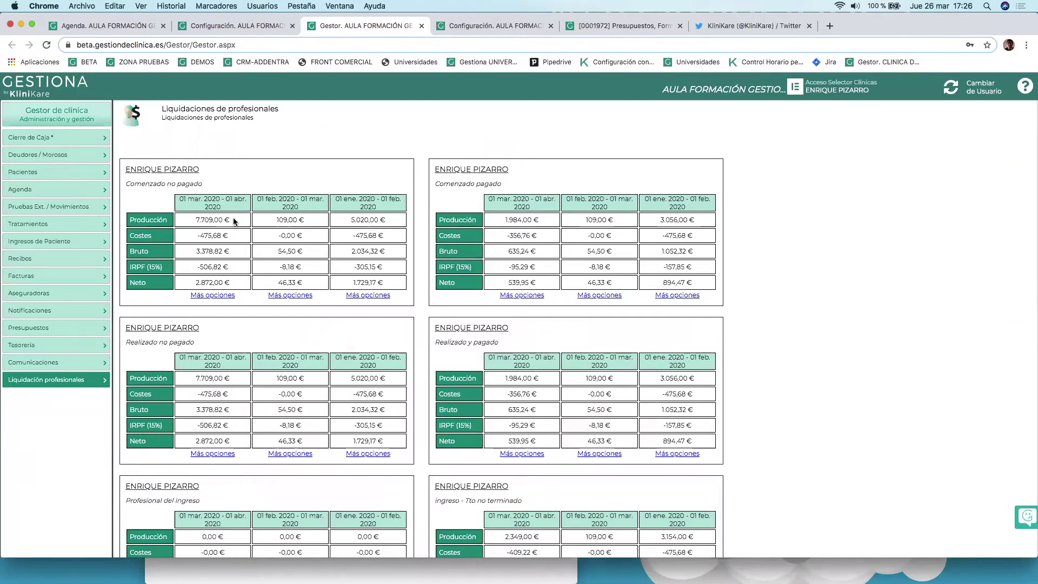
pyautogui.moveTo(234, 220); pyautogui.dragTo(189, 222)
pyautogui.scroll(-5, 480, 393)
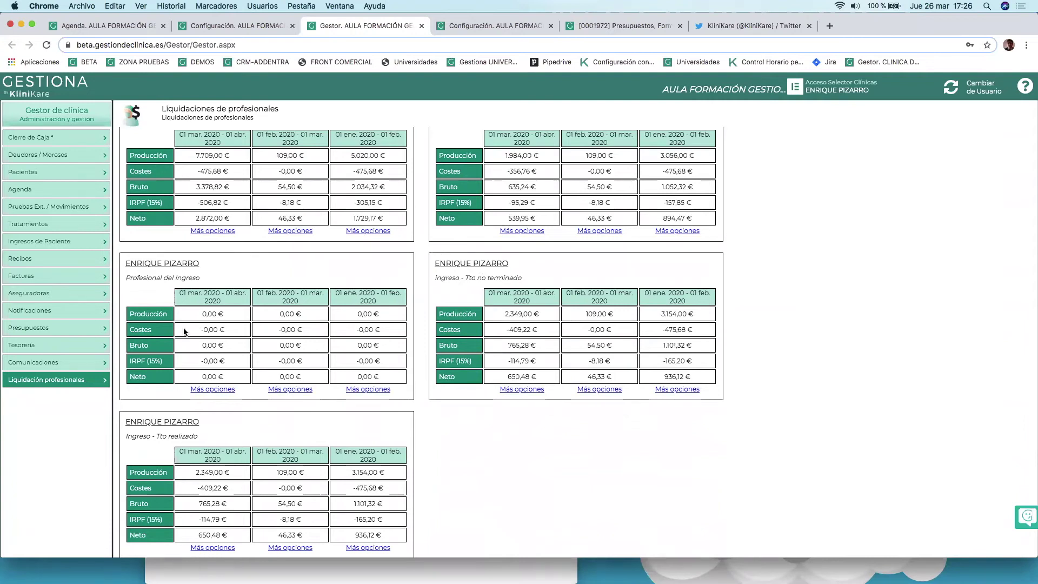
pyautogui.moveTo(198, 277); pyautogui.dragTo(128, 289)
pyautogui.click(128, 290)
# - Start a new income in the patient's economic data: 100 € in Efectivo, associated with the piece 25 implant's professional
pyautogui.click(628, 24)
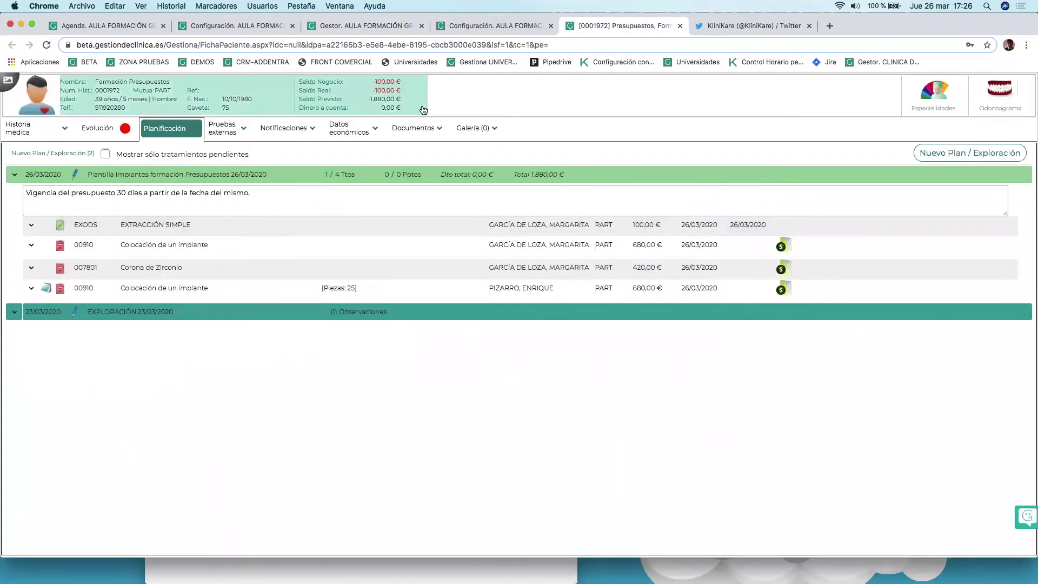
pyautogui.click(379, 128)
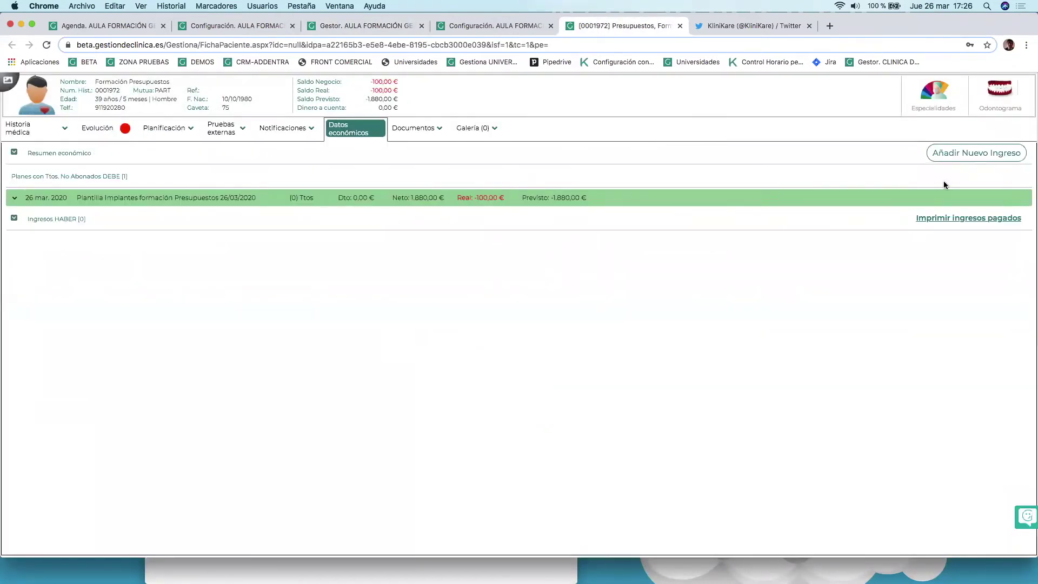
pyautogui.click(978, 153)
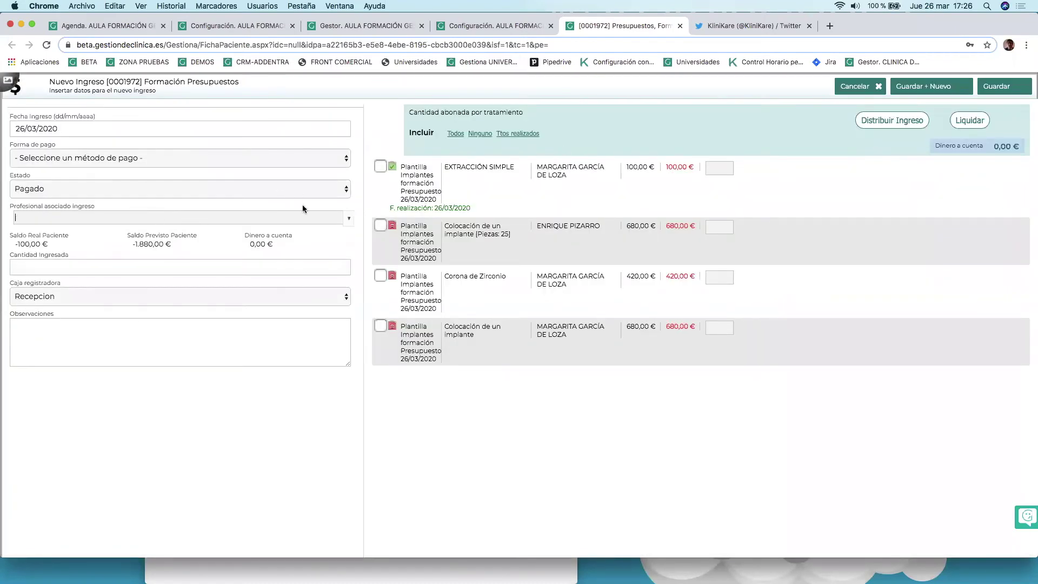
pyautogui.click(352, 218)
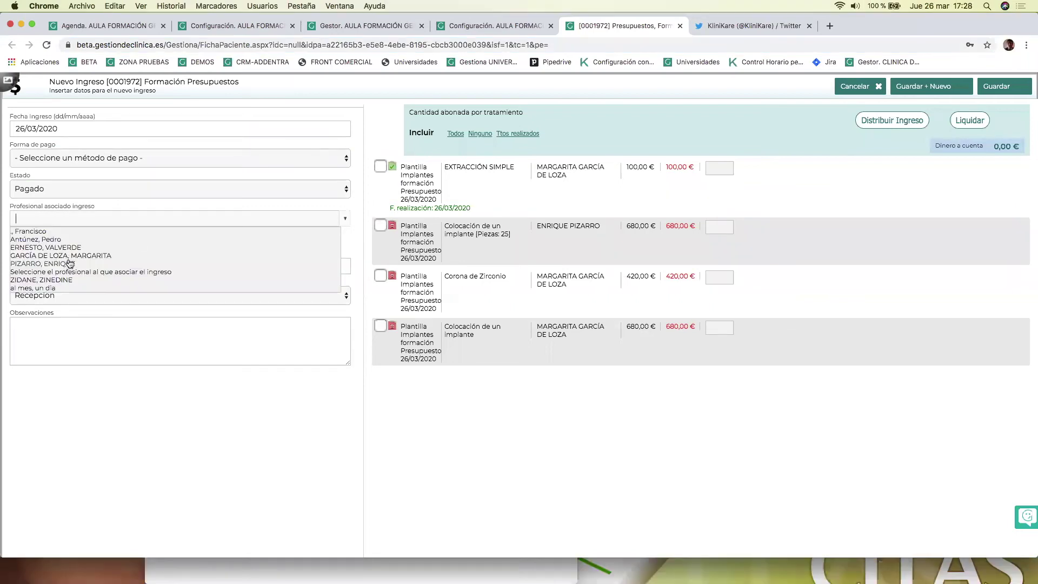
pyautogui.click(67, 265)
pyautogui.click(120, 157)
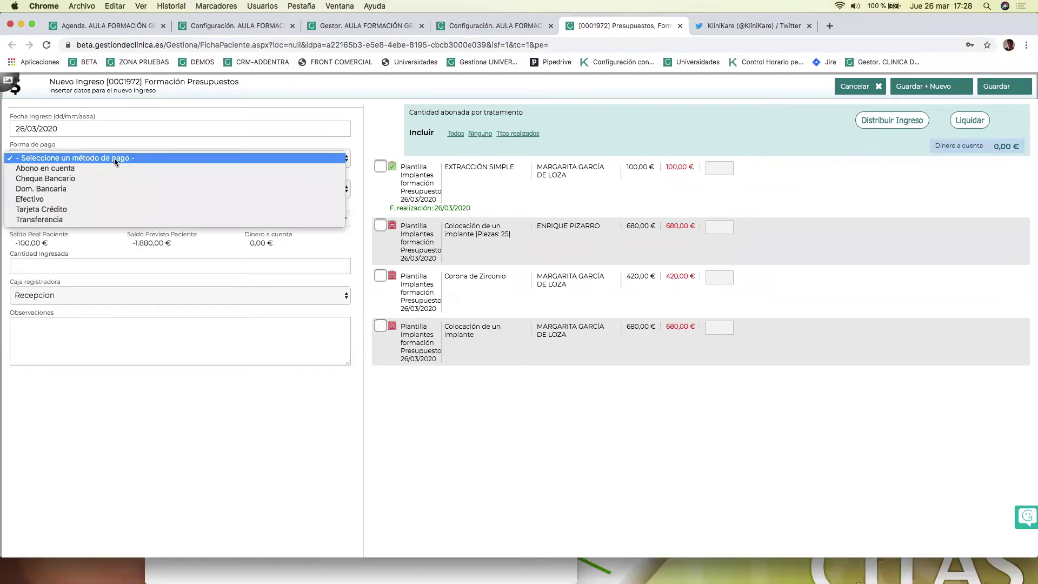
pyautogui.click(66, 198)
pyautogui.click(61, 264)
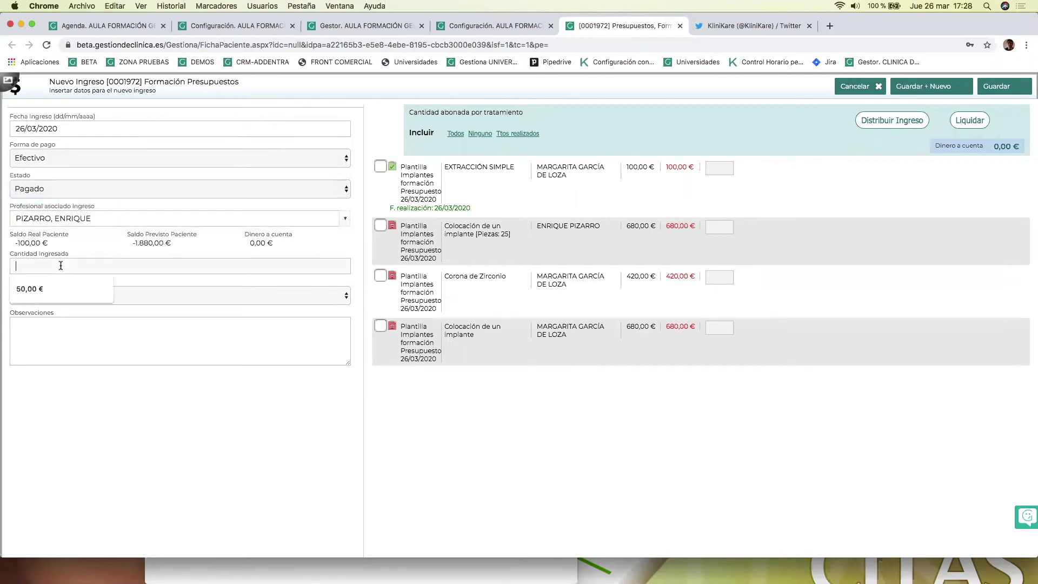
pyautogui.write('100')
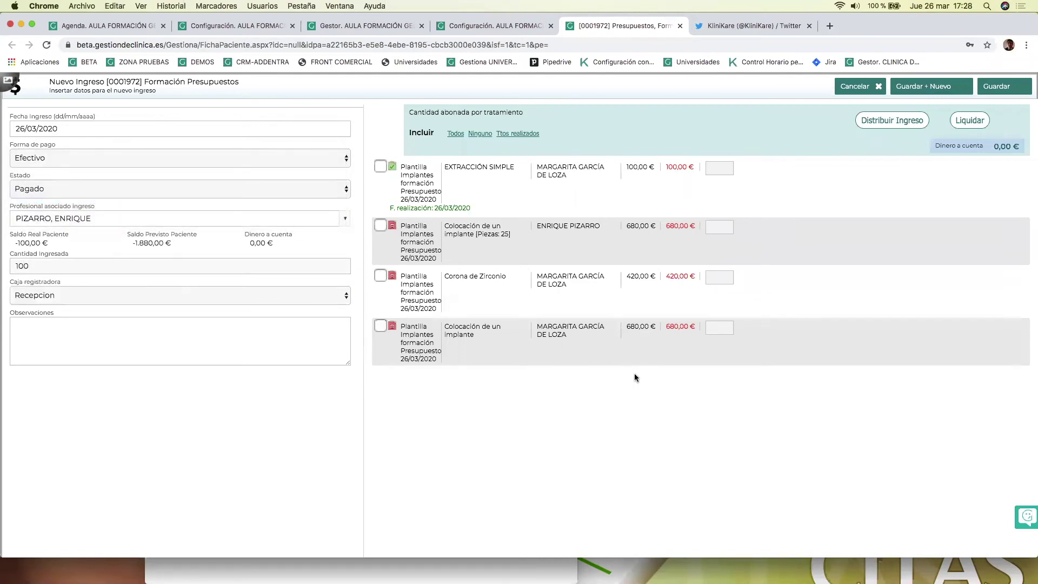
pyautogui.click(704, 420)
# - Save the income as money on account without assigning it to treatments or generating a patient document
pyautogui.click(997, 87)
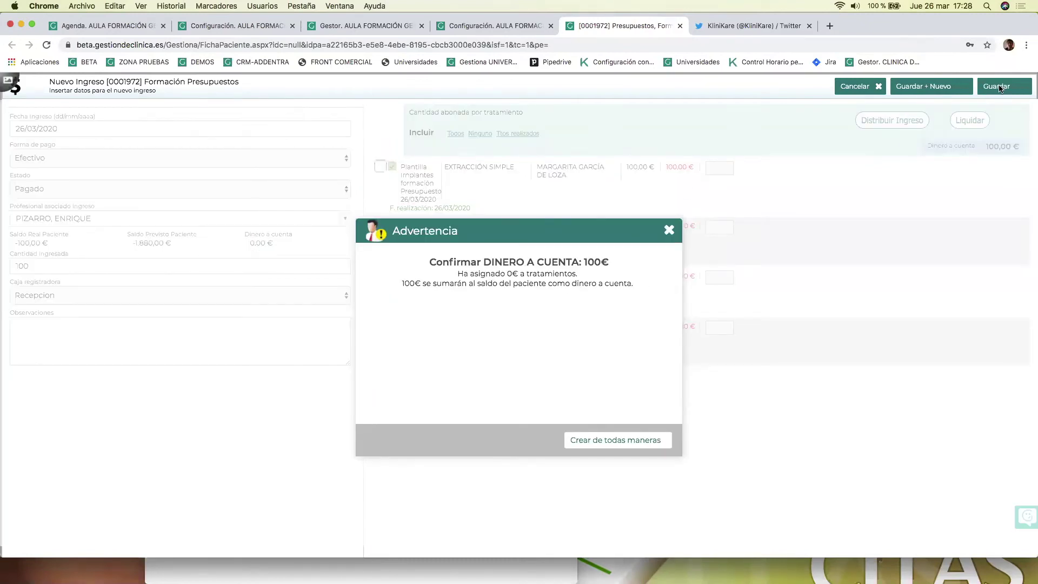
pyautogui.click(597, 441)
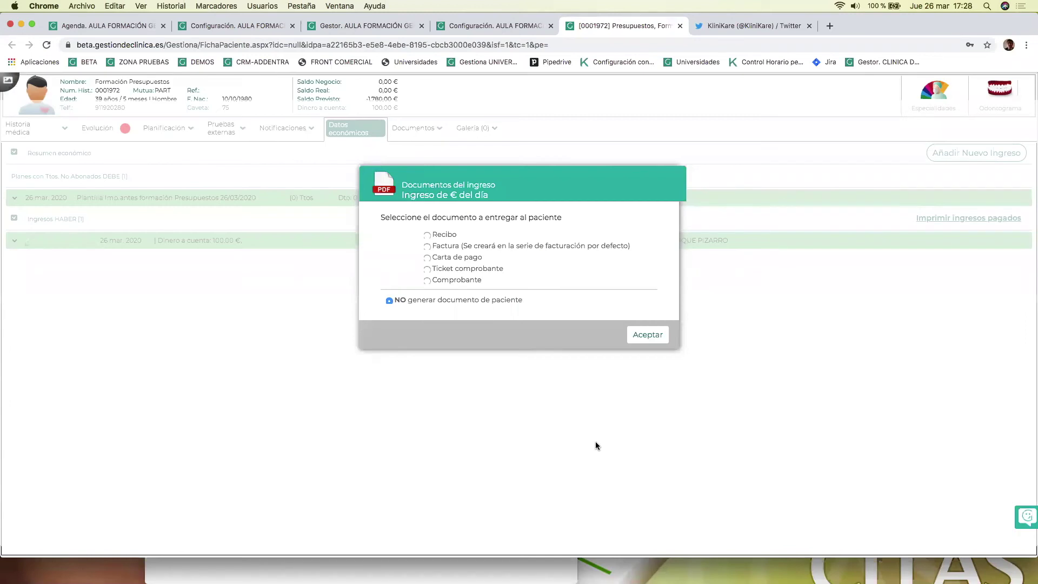
pyautogui.click(659, 334)
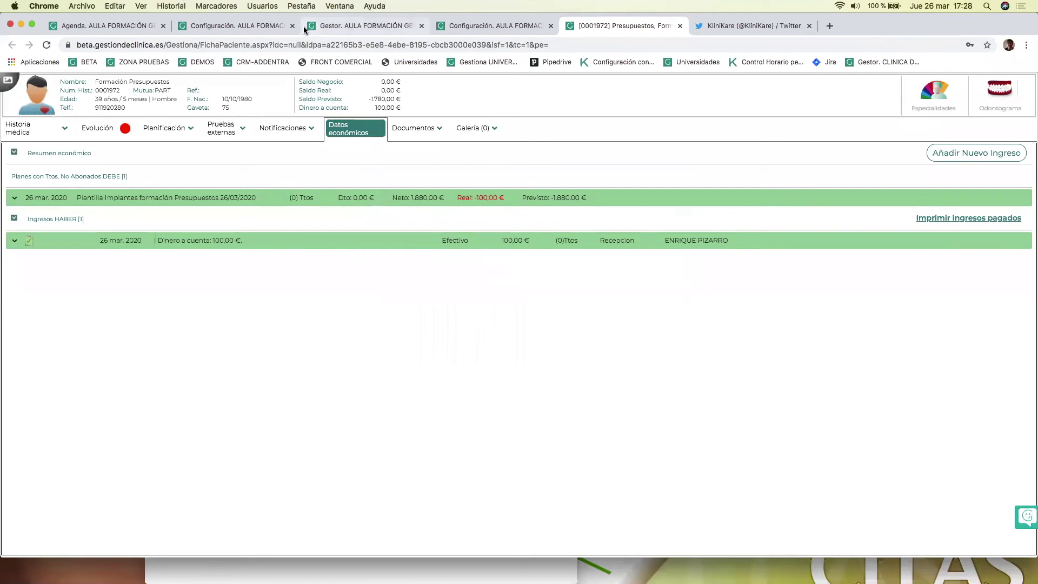
# - Return to the clinic manager and reload the last quarter's professional liquidations to check the income's effect
pyautogui.click(332, 25)
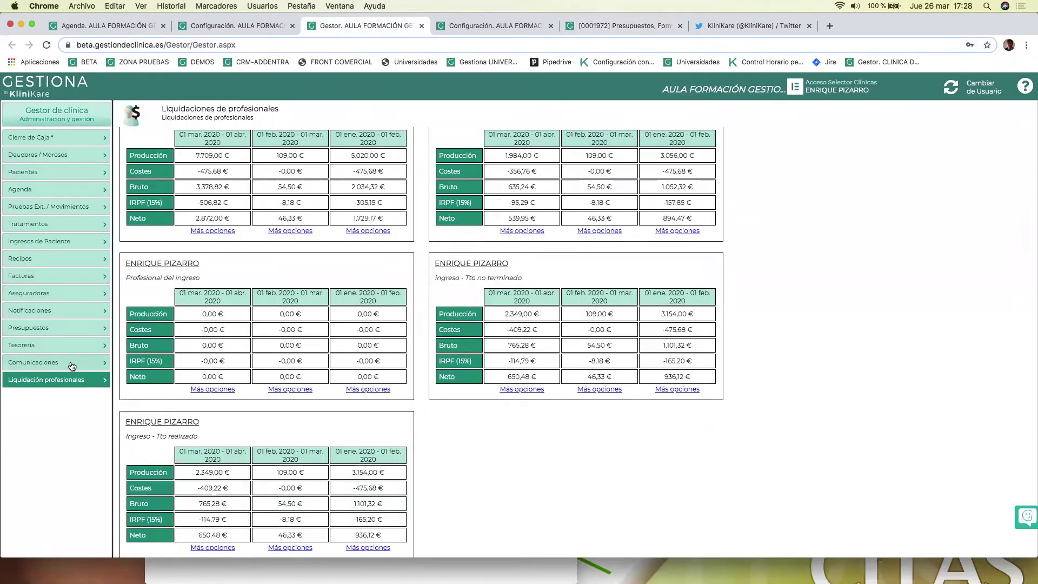
pyautogui.click(61, 379)
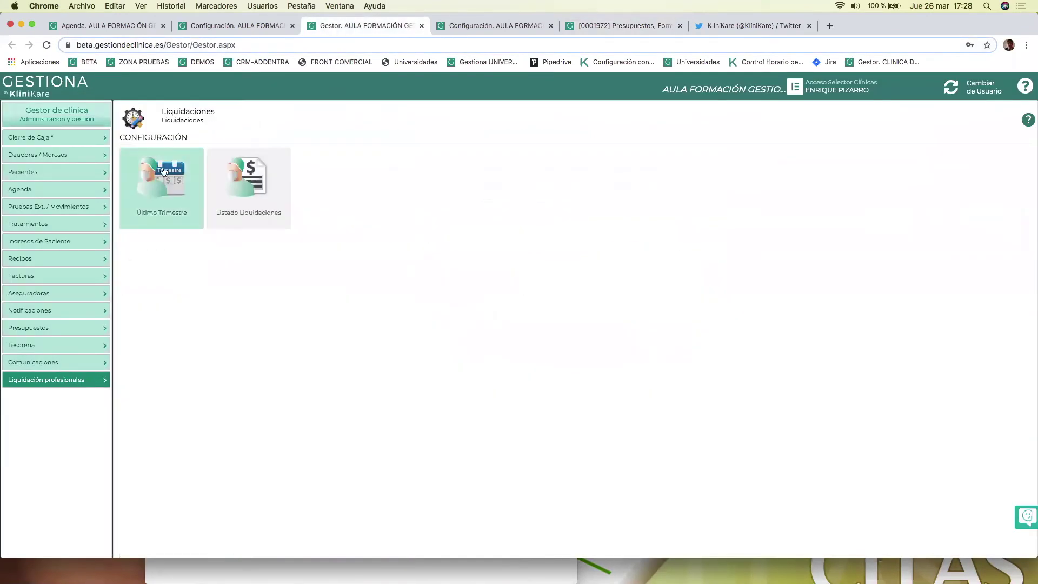
pyautogui.click(162, 186)
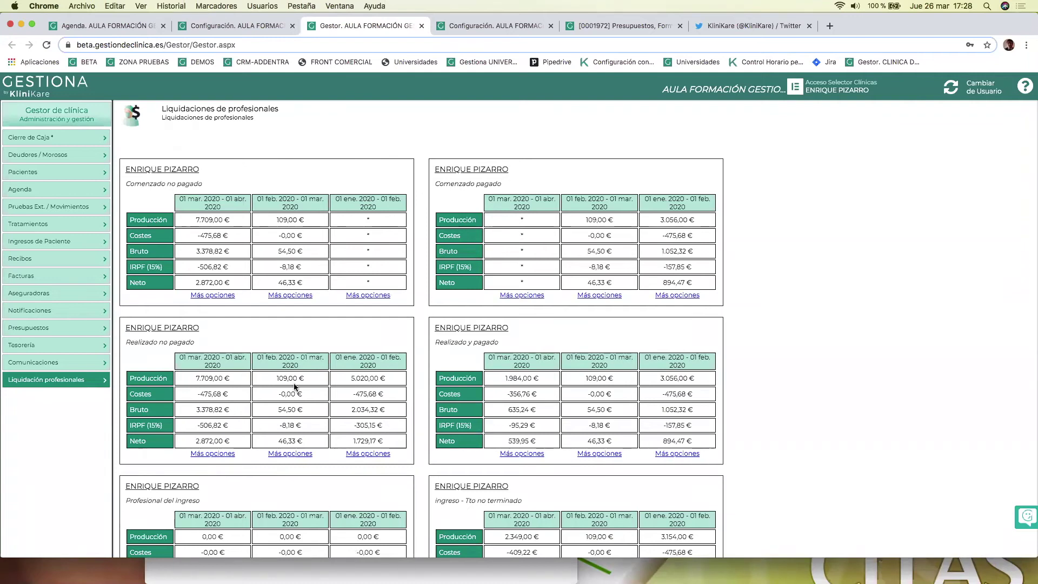
# - Recalculate the March 2020 Profesional del ingreso liquidation
pyautogui.scroll(-2, 294, 383)
pyautogui.scroll(-2, 294, 383)
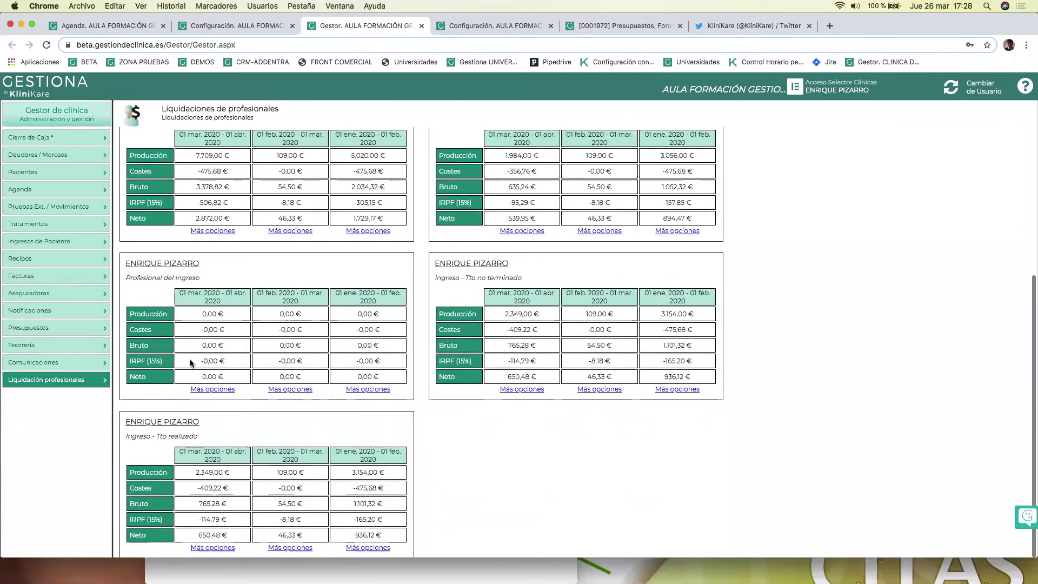
pyautogui.click(212, 389)
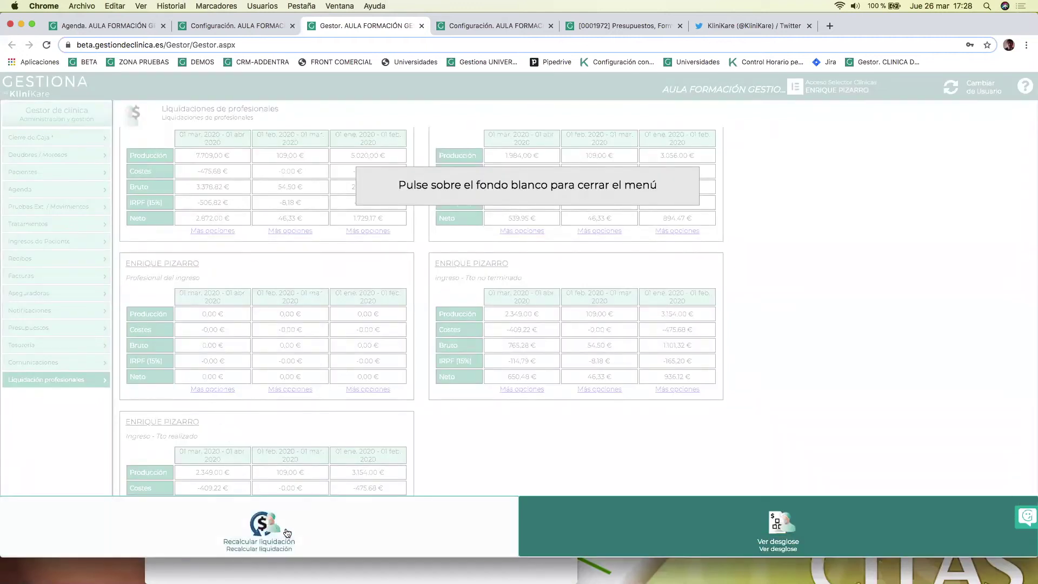
pyautogui.click(261, 527)
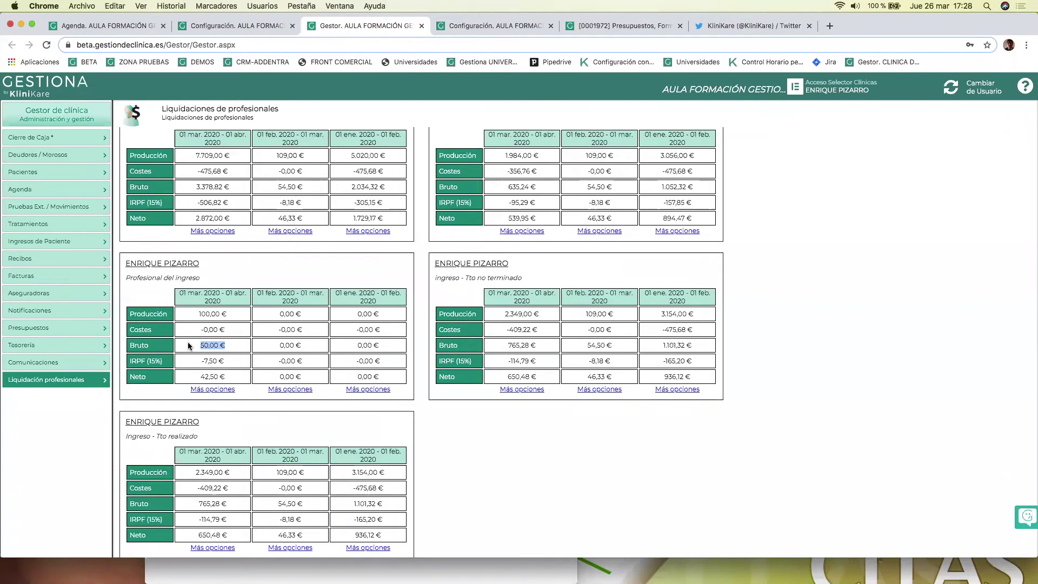
pyautogui.click(218, 388)
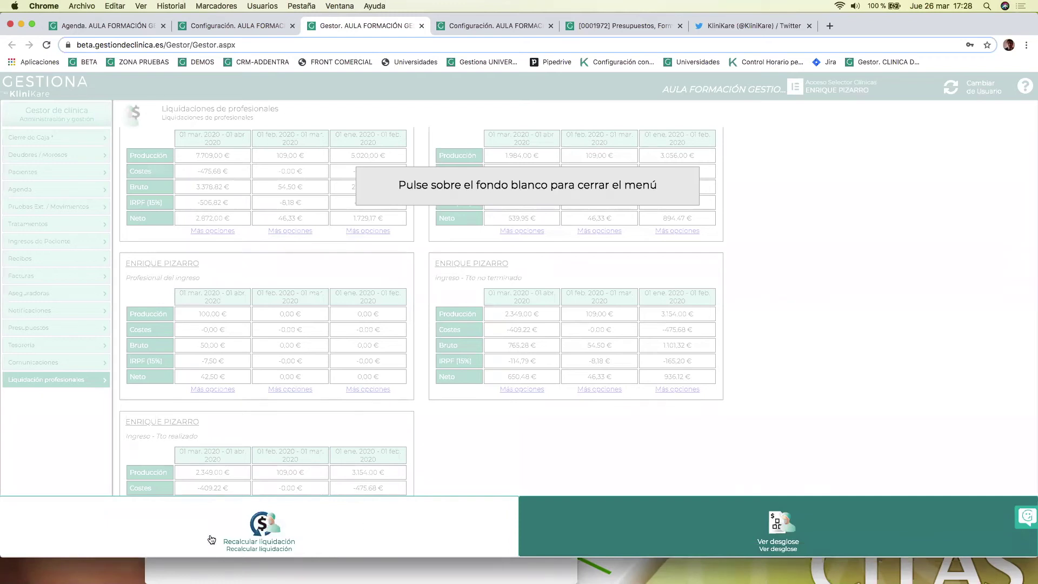
pyautogui.click(486, 436)
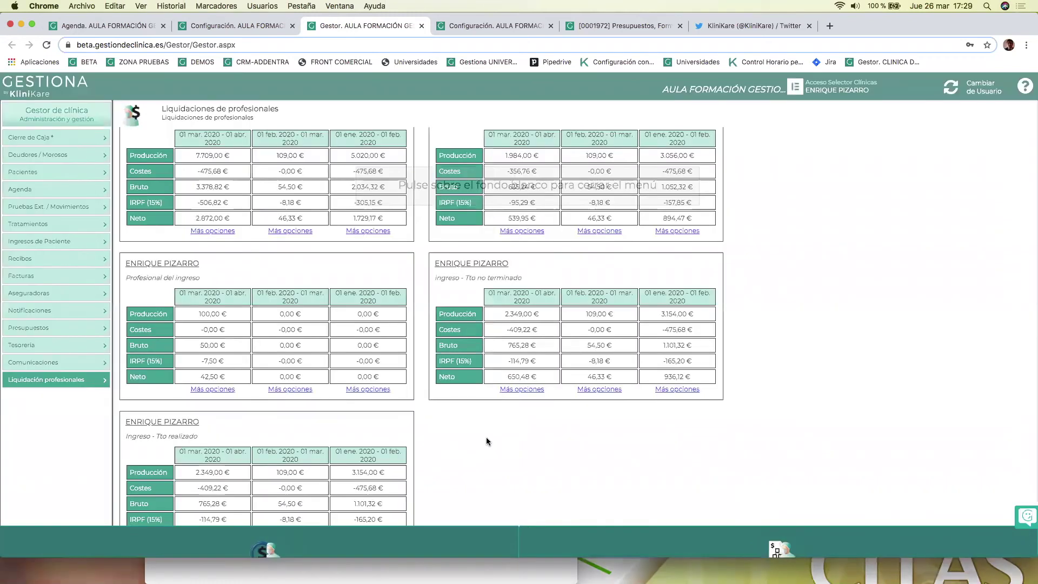
# - Recalculate the March 2020 Comenzado no pagado liquidation
pyautogui.scroll(5, 237, 192)
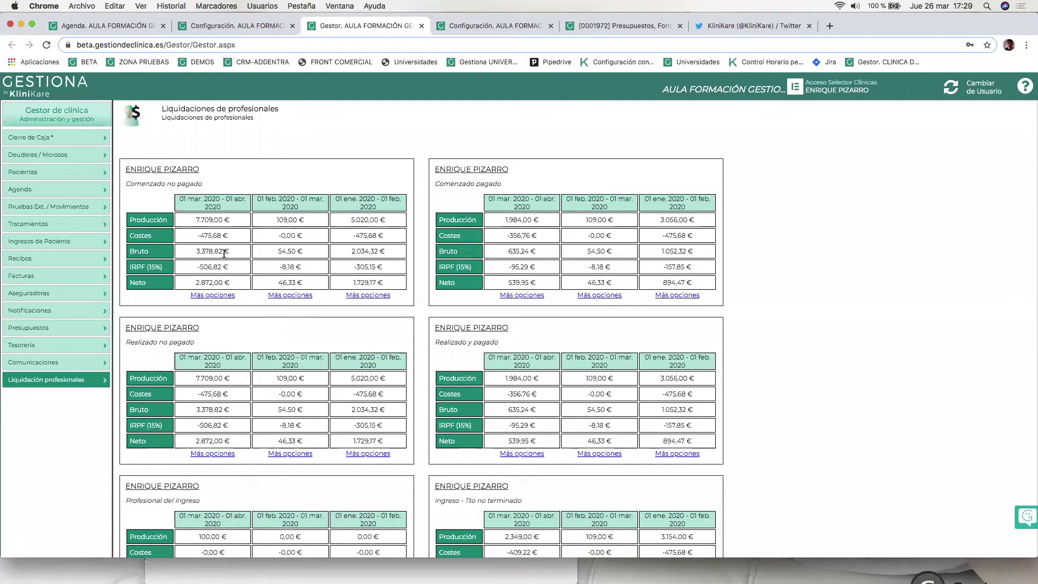
pyautogui.click(219, 295)
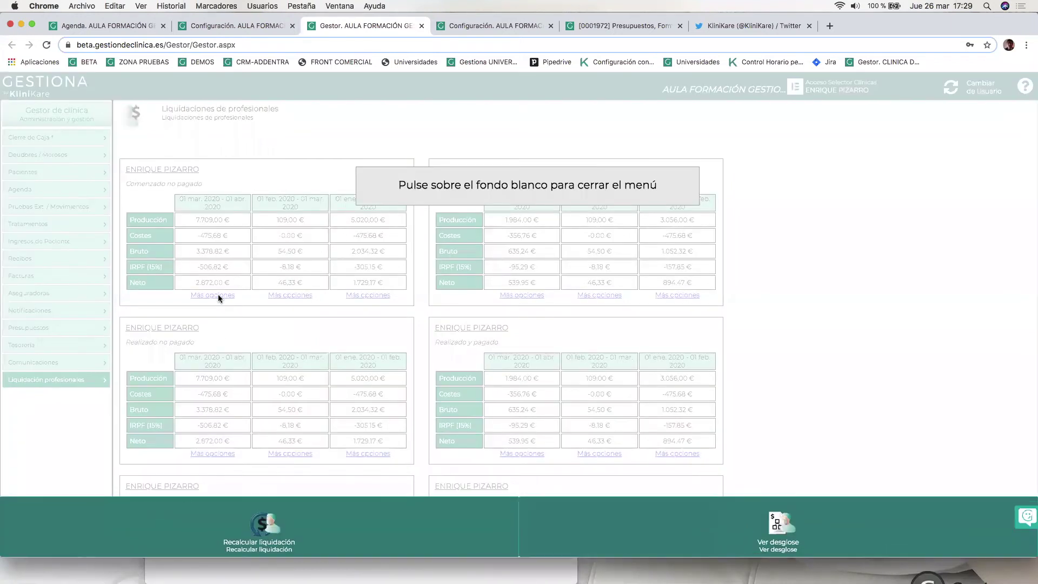
pyautogui.click(297, 527)
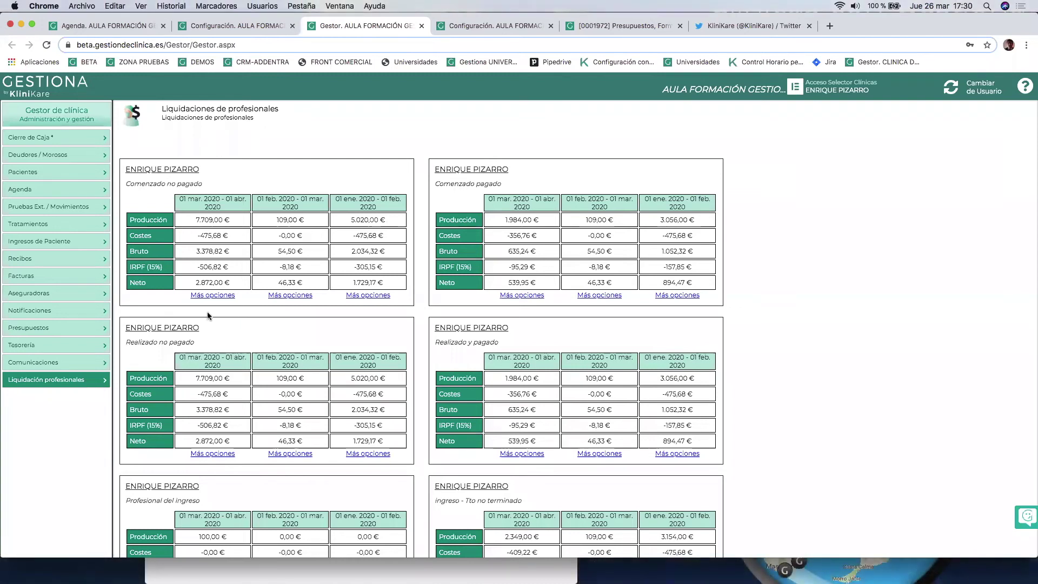
# - Open the breakdown of the March 2020 Profesional del ingreso liquidation to see the income behind it
pyautogui.scroll(-1, 273, 299)
pyautogui.scroll(-3, 272, 298)
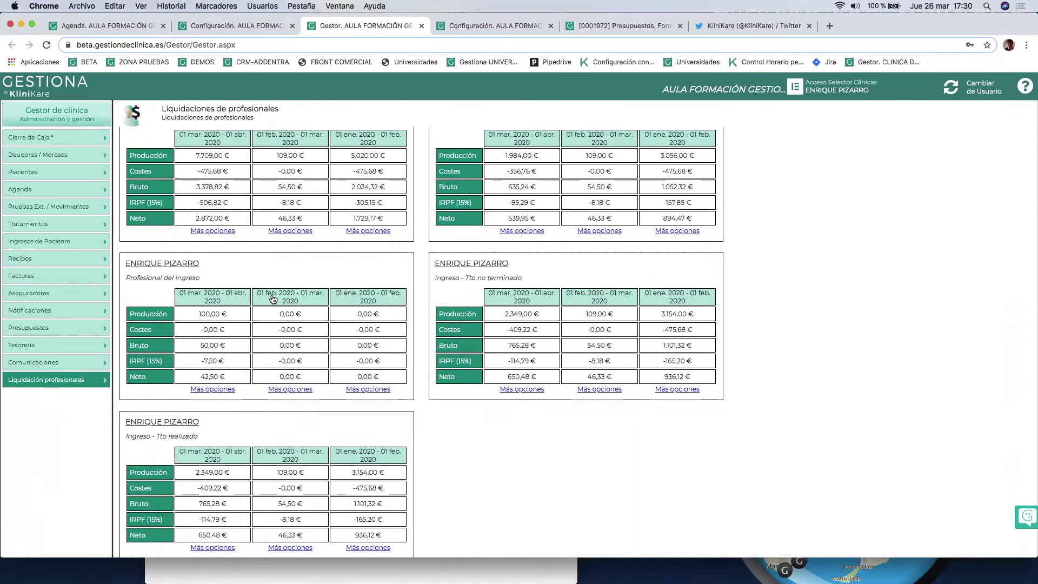
pyautogui.scroll(2, 215, 425)
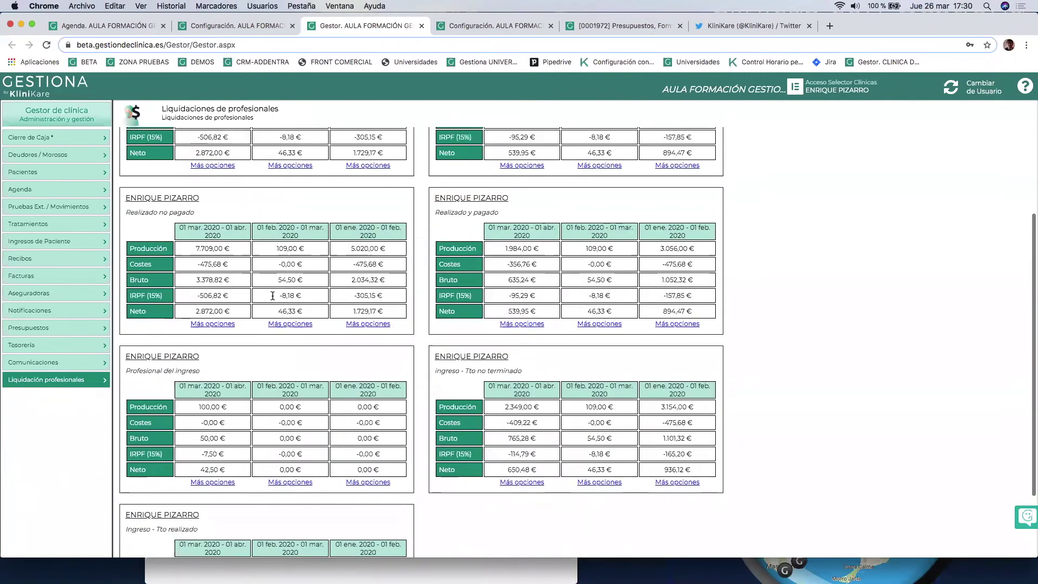
pyautogui.click(211, 482)
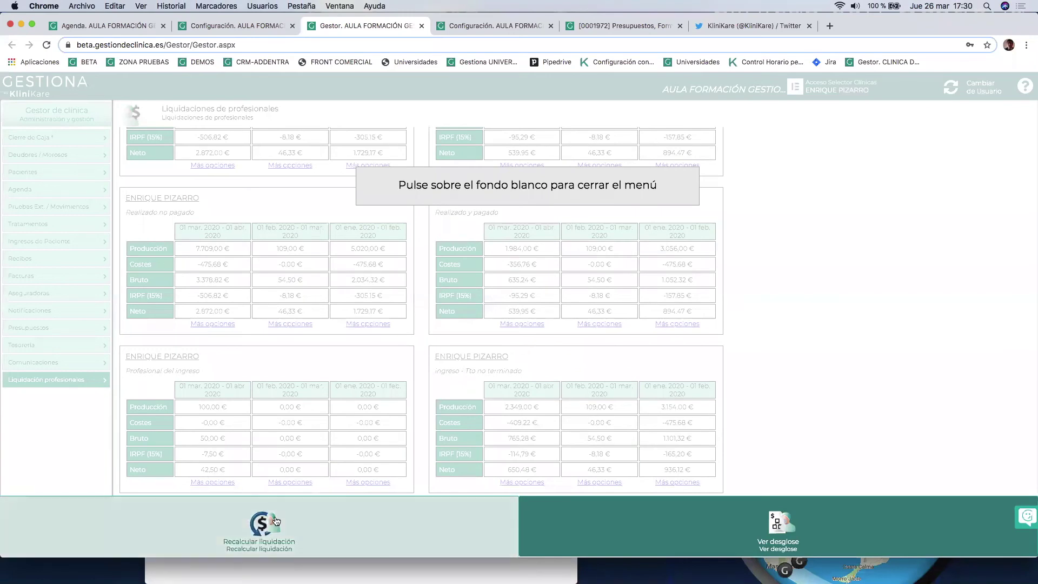
pyautogui.click(693, 531)
pyautogui.write('servici')
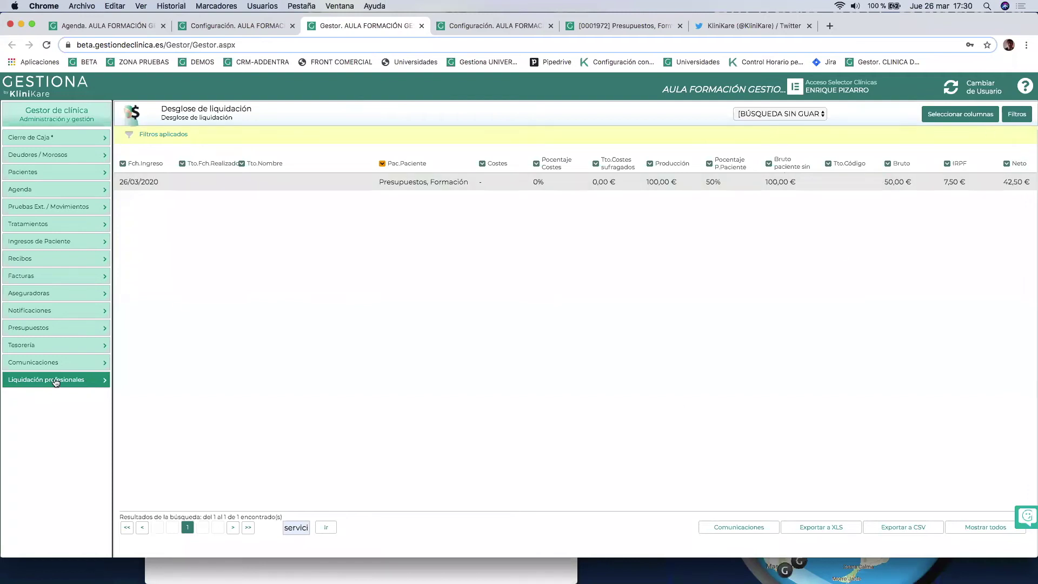
# - Open the full list of professional liquidations and view it by professional
pyautogui.click(35, 382)
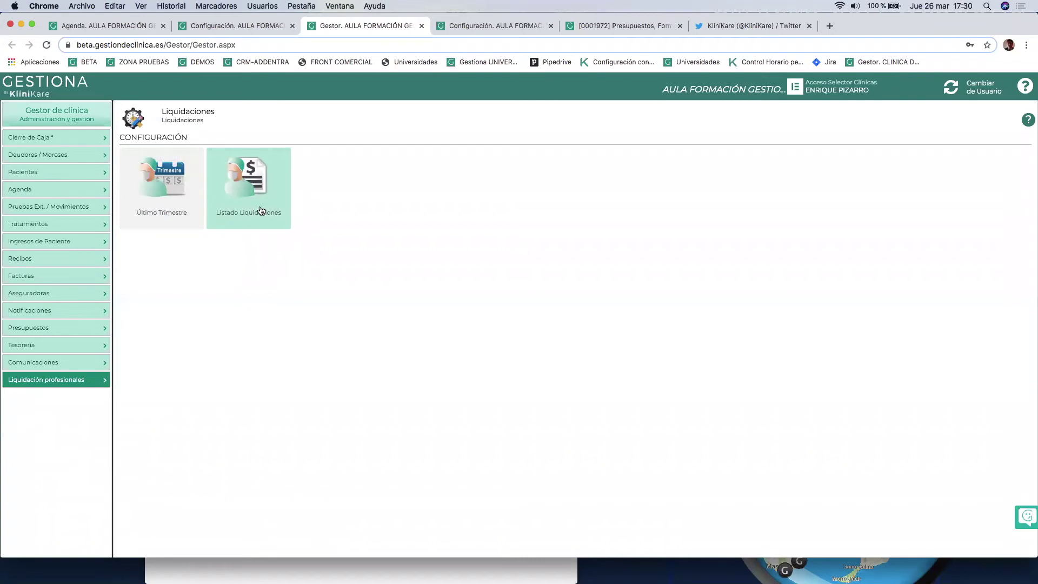
pyautogui.click(251, 187)
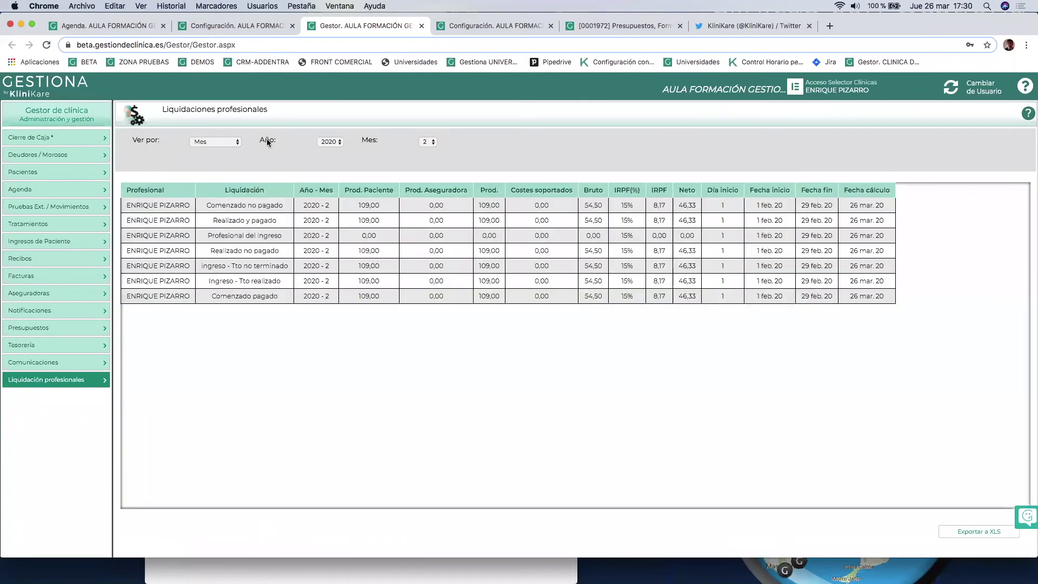
pyautogui.click(219, 141)
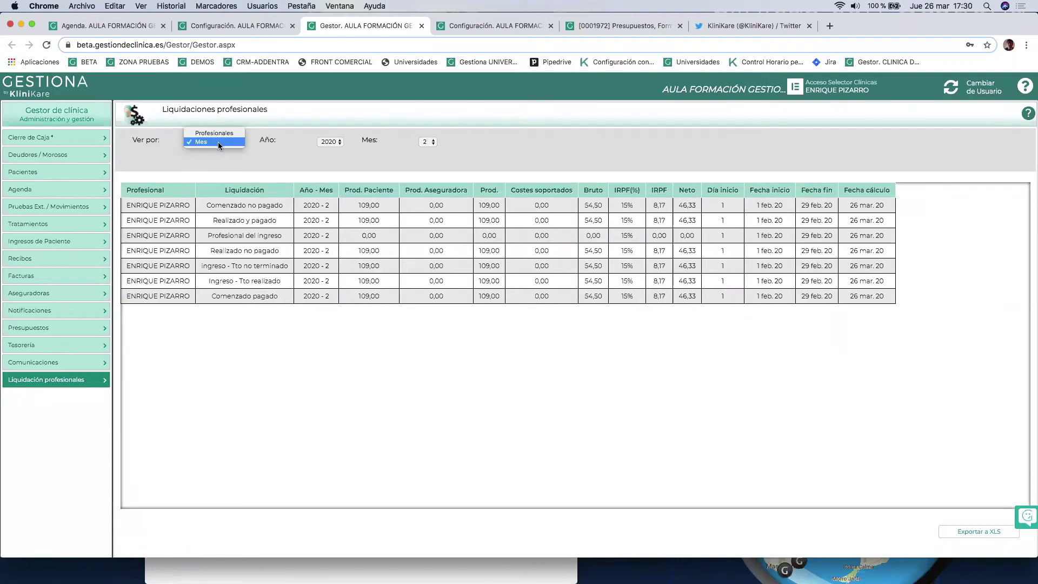
pyautogui.click(219, 141)
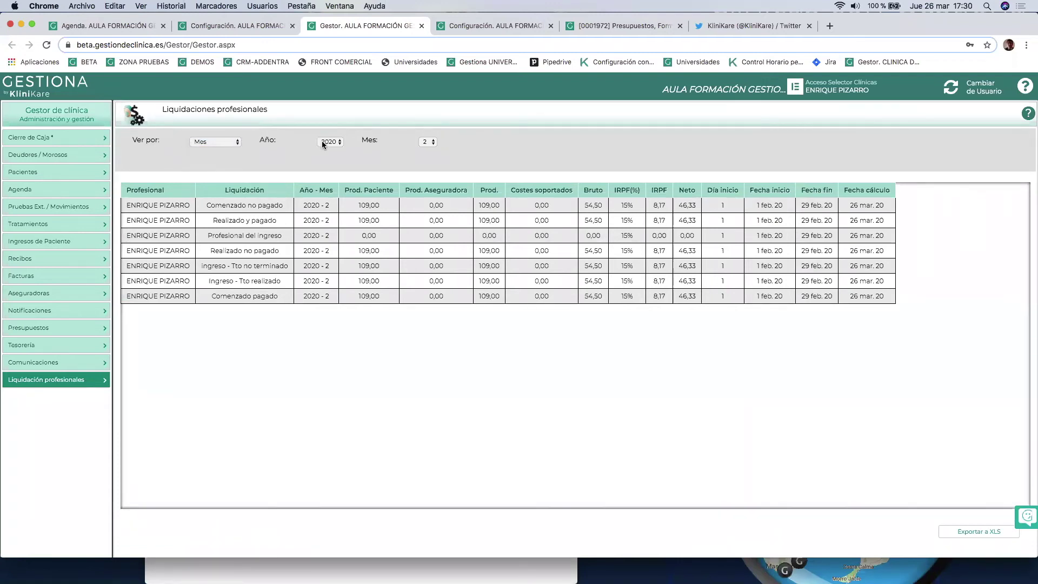
pyautogui.click(226, 143)
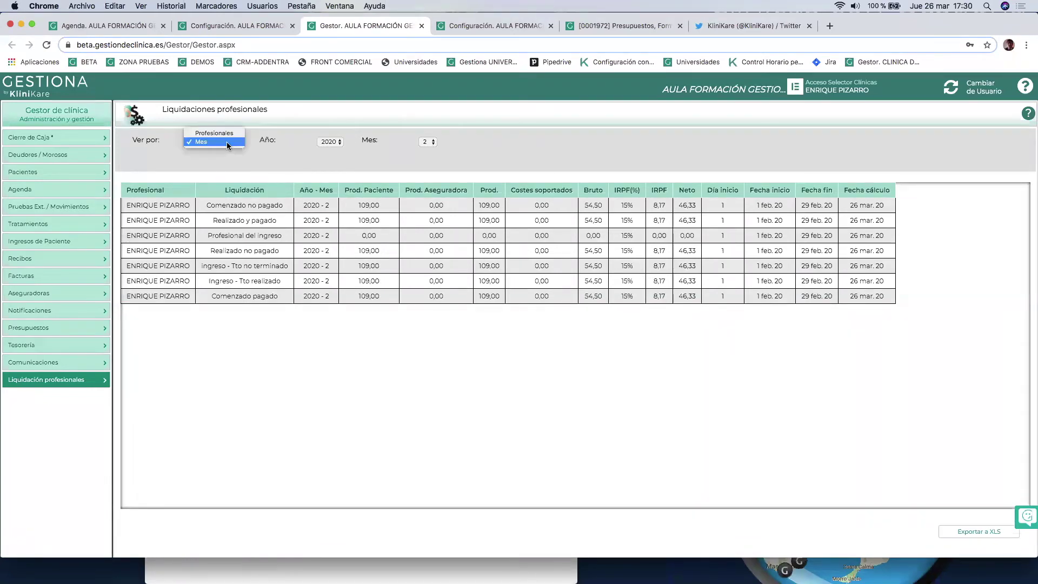
pyautogui.click(228, 163)
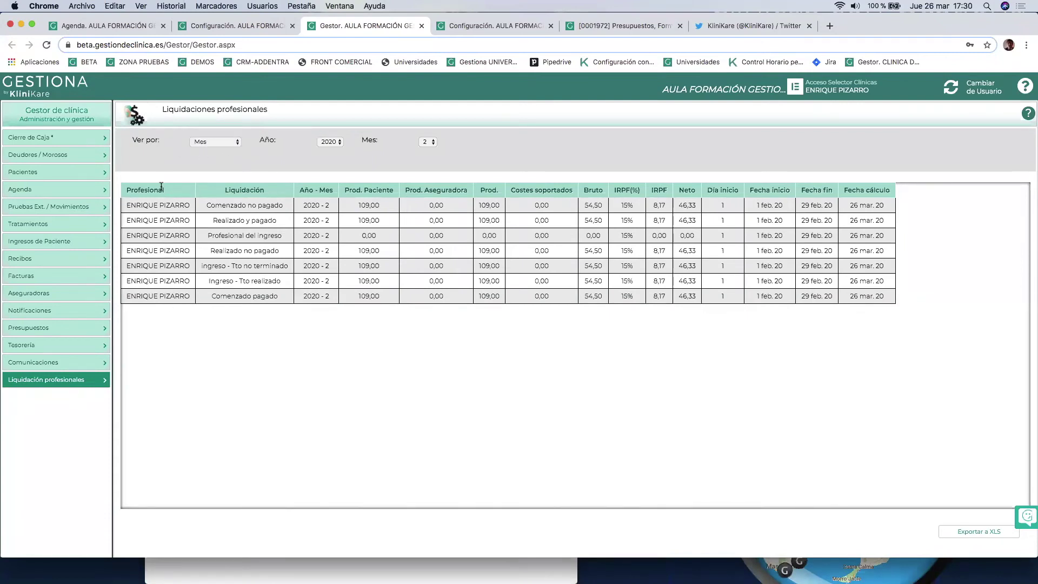
pyautogui.click(222, 141)
pyautogui.click(223, 132)
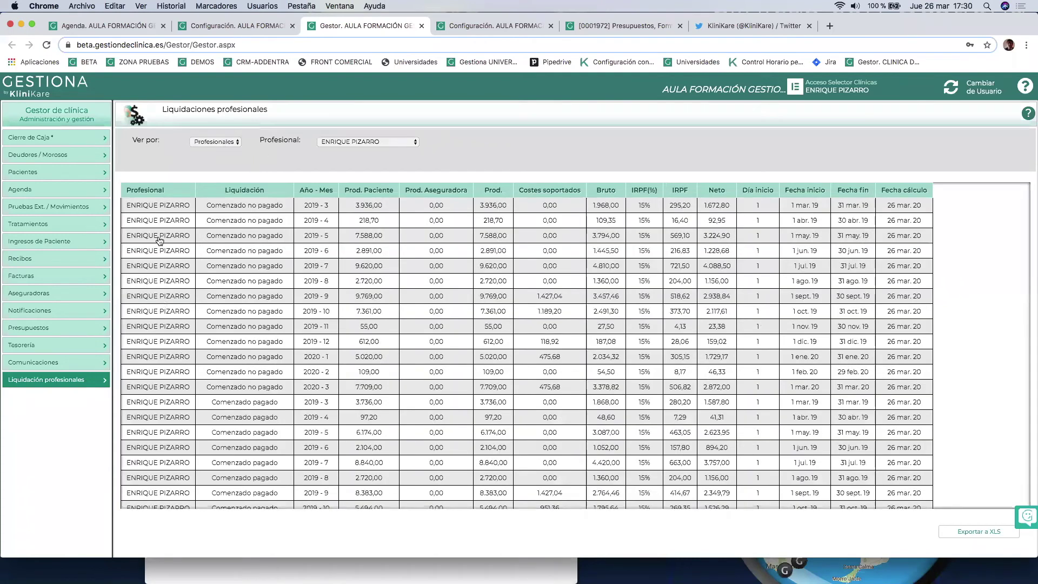
# - View the liquidations list by month for month 10 of 2019
pyautogui.click(210, 142)
pyautogui.click(208, 150)
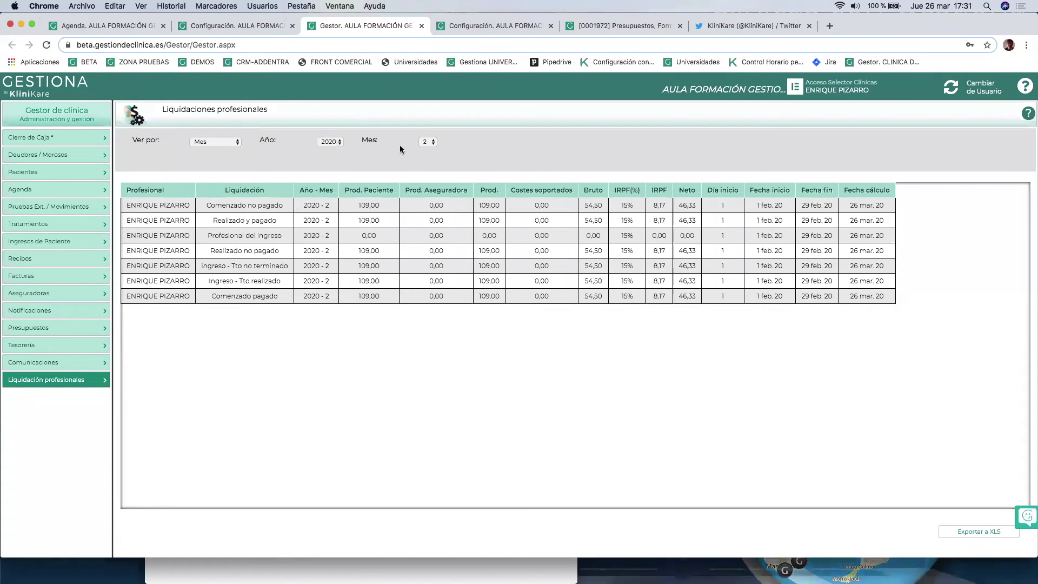
pyautogui.click(430, 142)
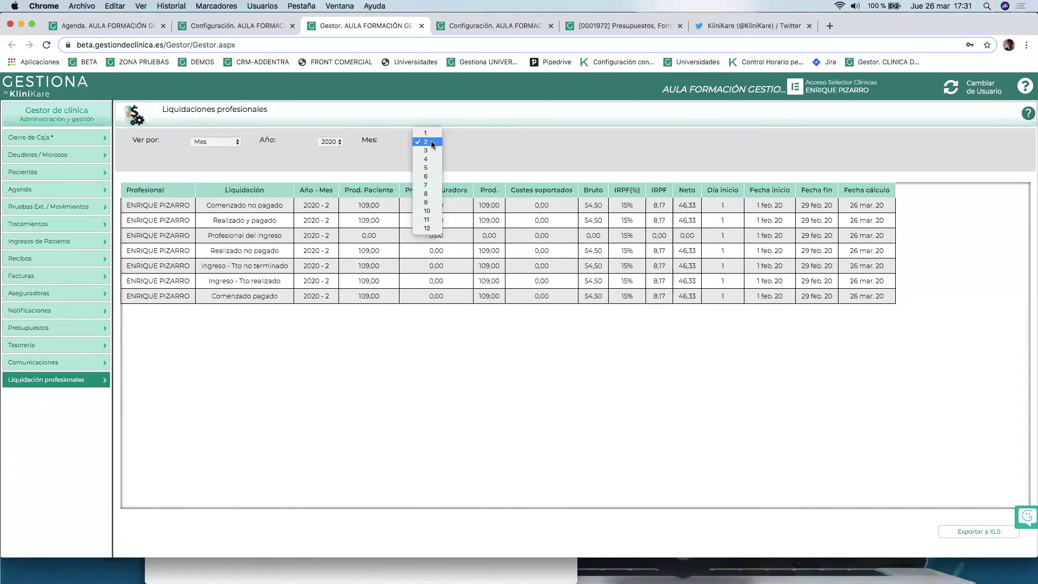
pyautogui.click(427, 211)
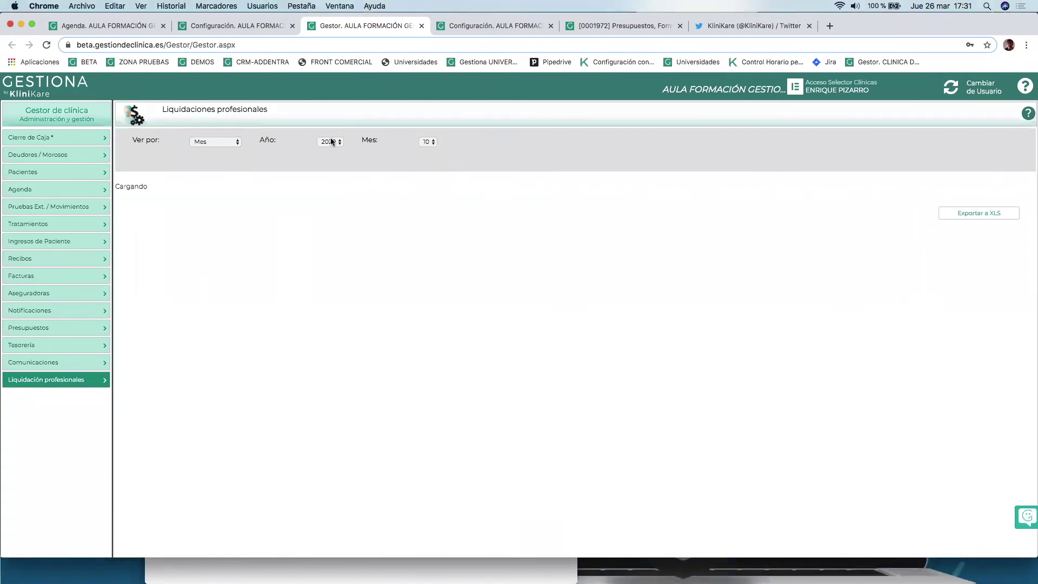
pyautogui.click(332, 141)
pyautogui.click(330, 133)
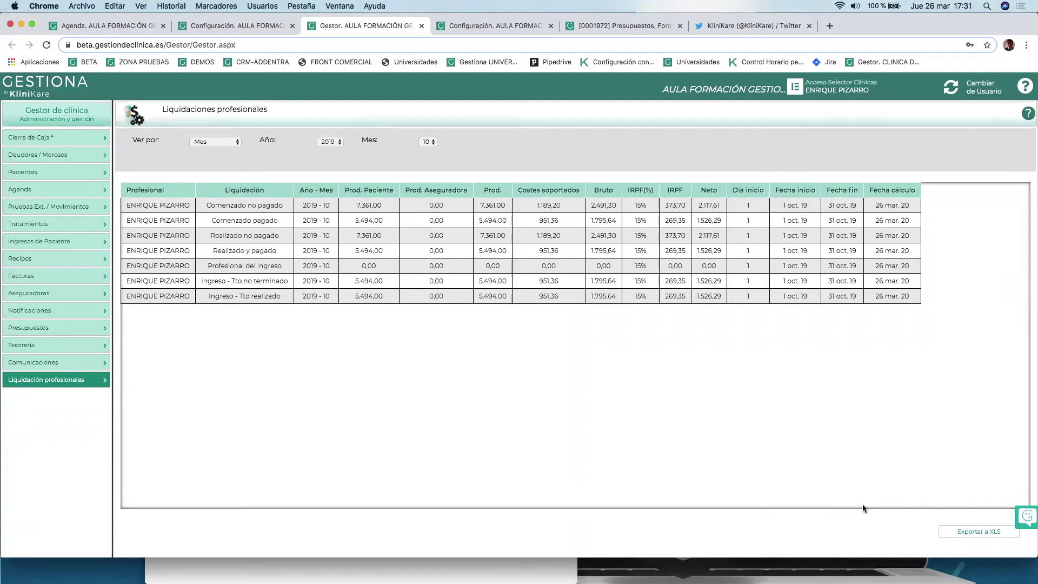
# - Open the breakdown of the October 2019 Comenzado no pagado liquidation and look through its treatments
pyautogui.click(229, 205)
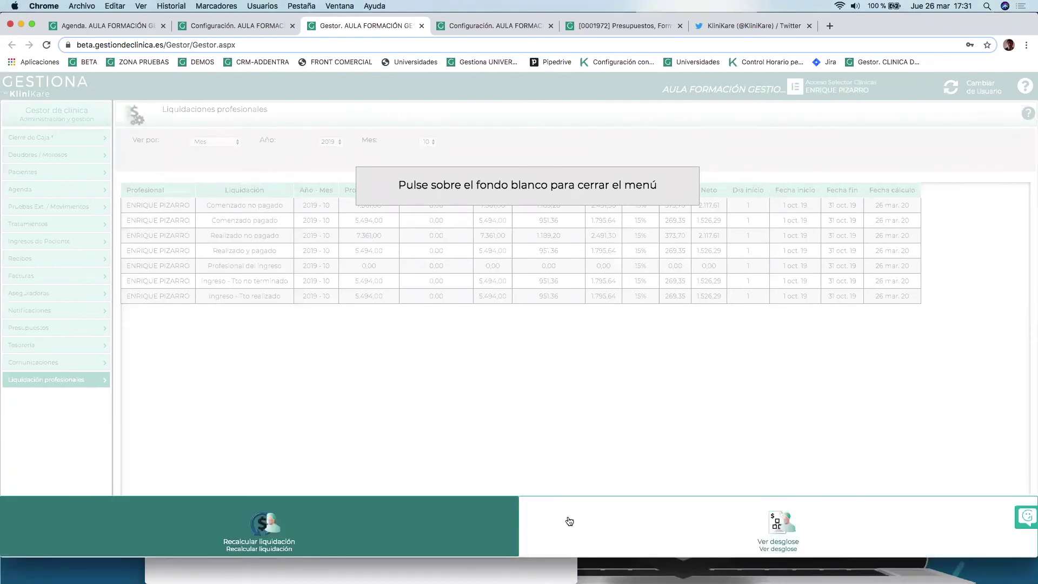
pyautogui.click(569, 521)
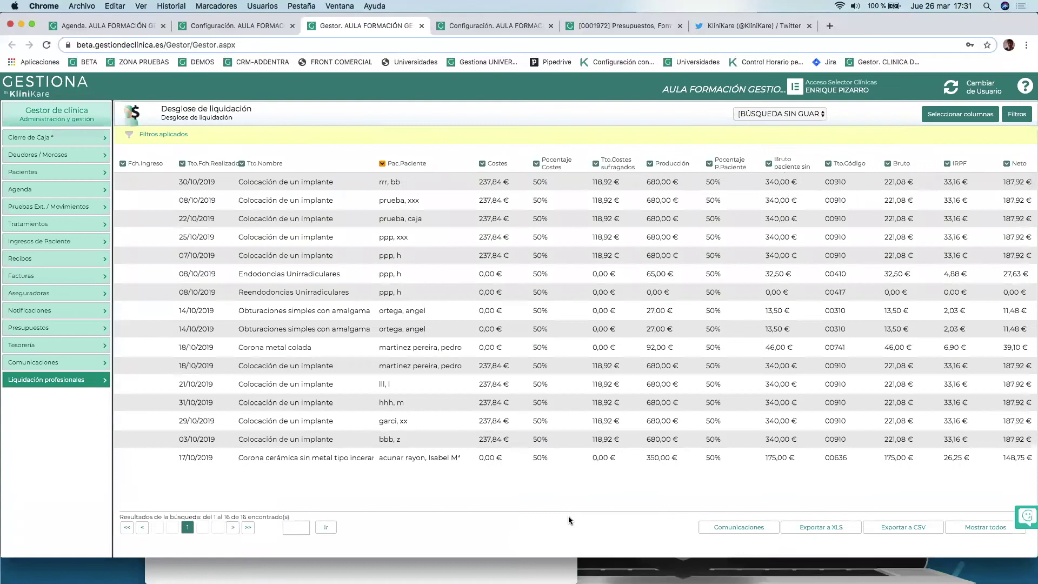
pyautogui.scroll(-1, 650, 350)
pyautogui.scroll(1, 650, 351)
# - Return to the full liquidations list and show month 1 of 2020
pyautogui.click(36, 382)
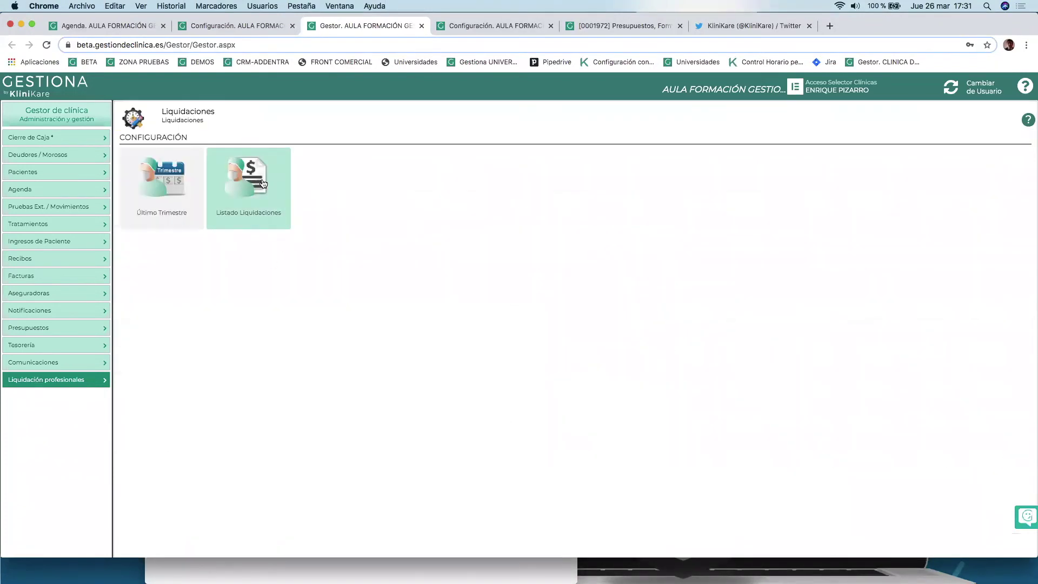
pyautogui.click(263, 184)
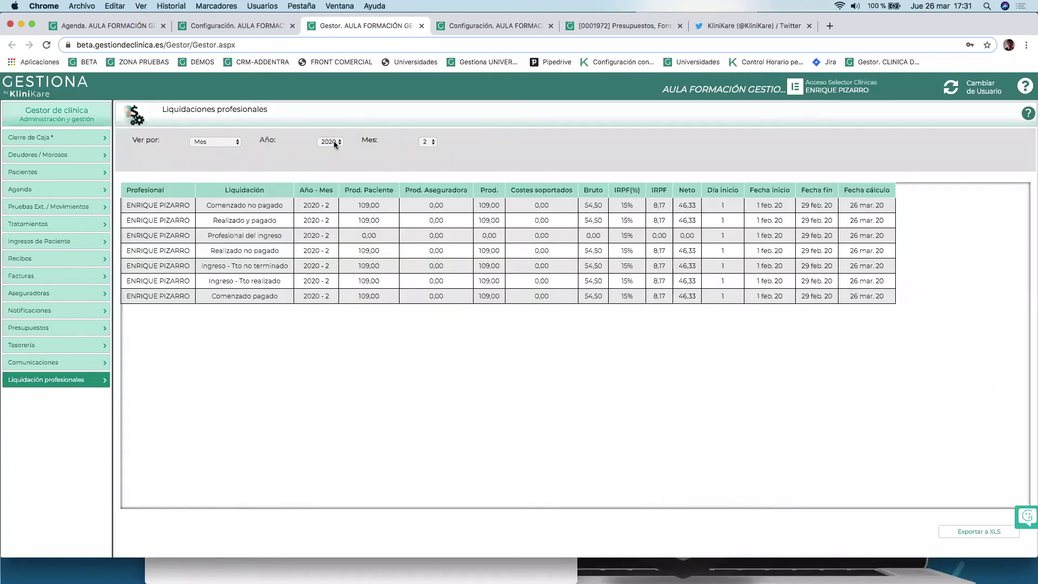
pyautogui.click(432, 142)
pyautogui.click(433, 143)
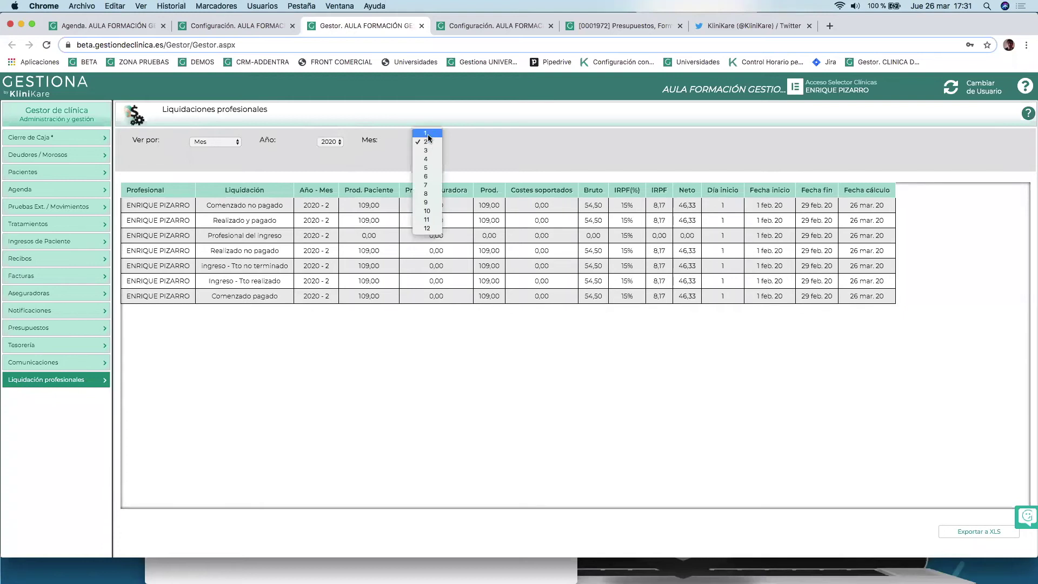
pyautogui.click(426, 133)
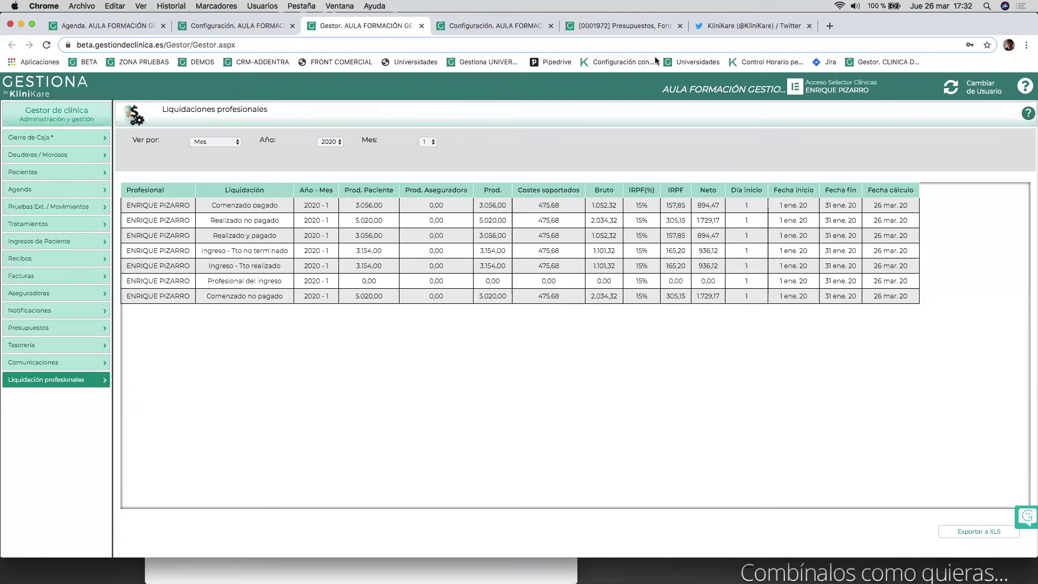
# - Open the clinic's own treatments list in the configuration and filter it by code containing 0910
pyautogui.click(235, 27)
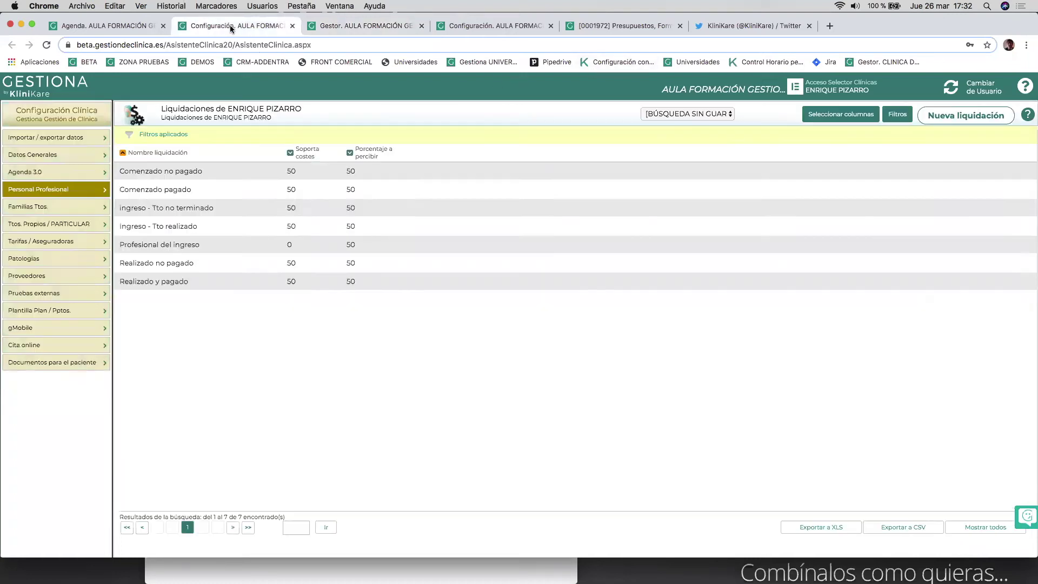
pyautogui.click(70, 227)
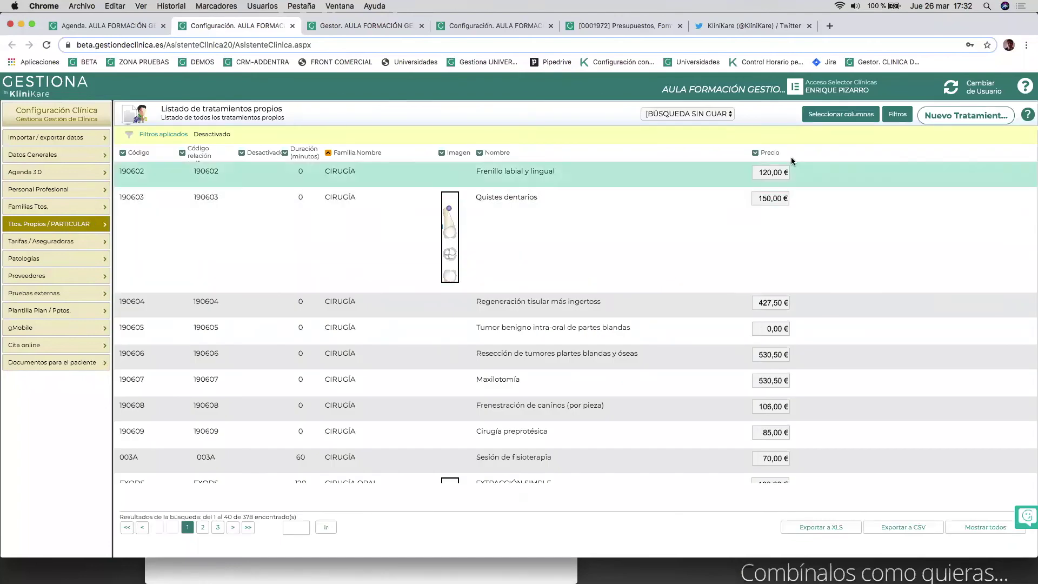
pyautogui.click(895, 116)
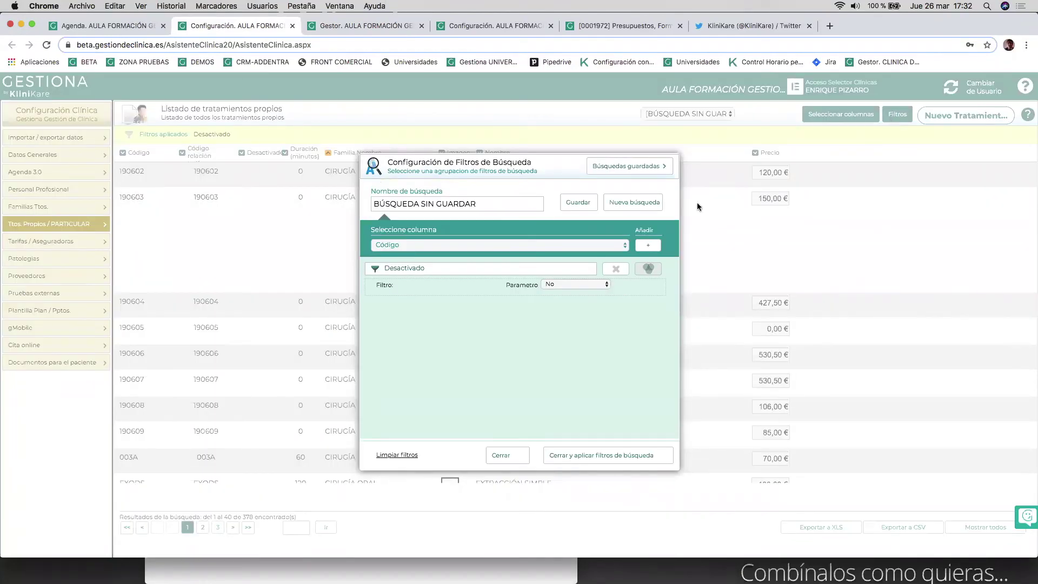
pyautogui.click(647, 245)
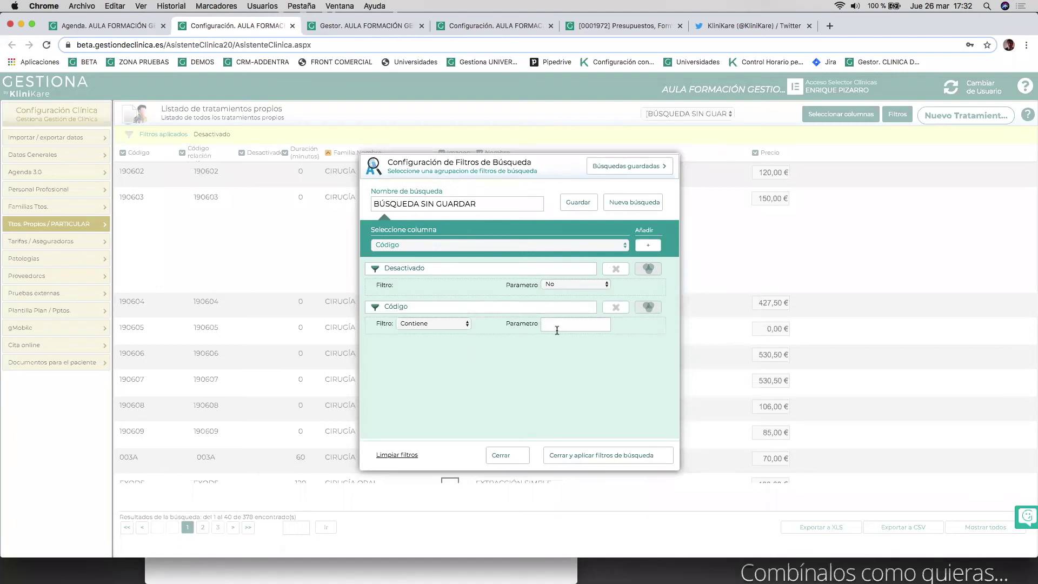
pyautogui.write('1')
pyautogui.write('91')
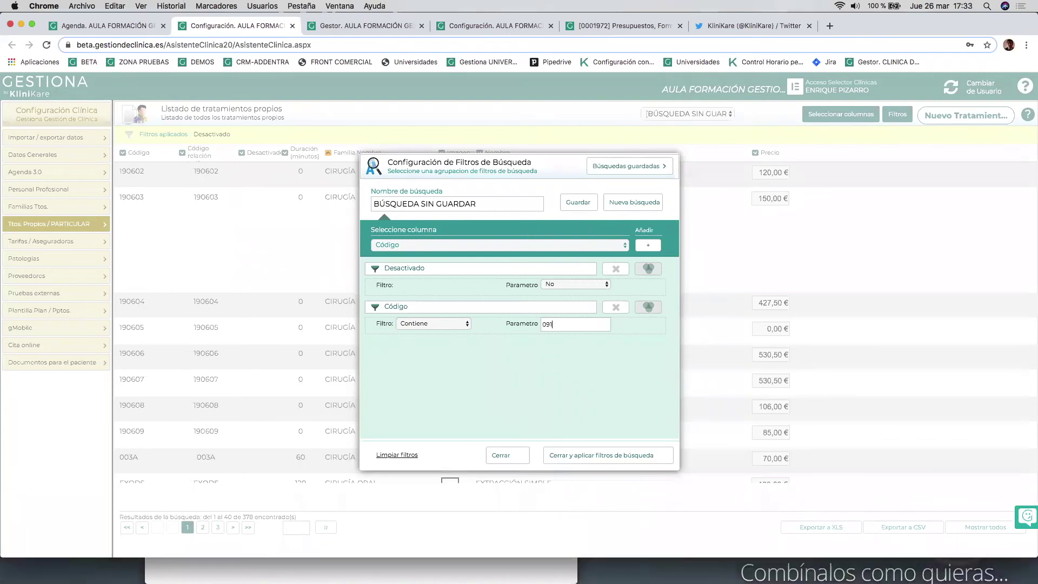
pyautogui.write('0')
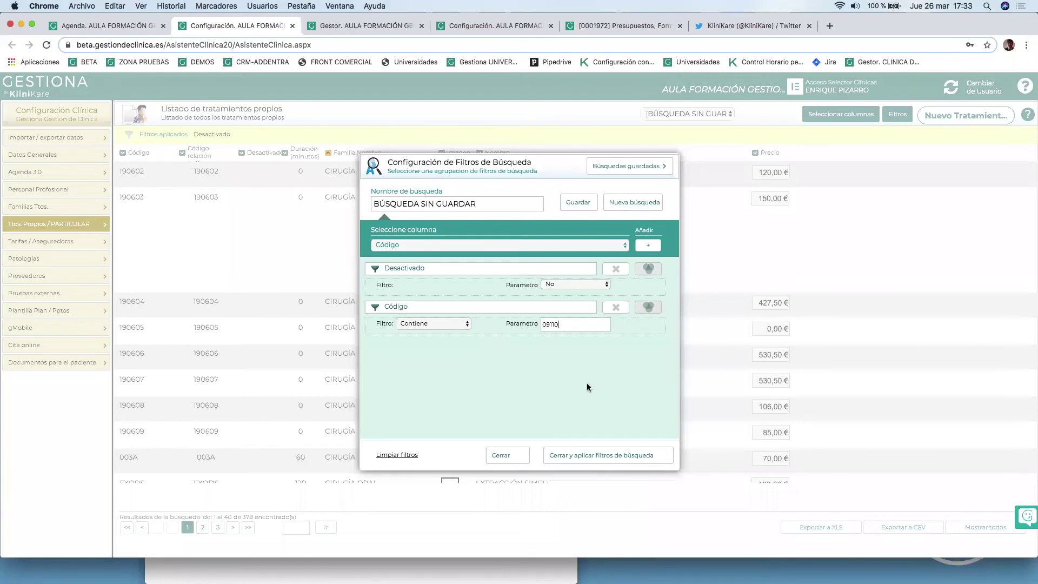
pyautogui.click(553, 324)
pyautogui.press('BackSpace')
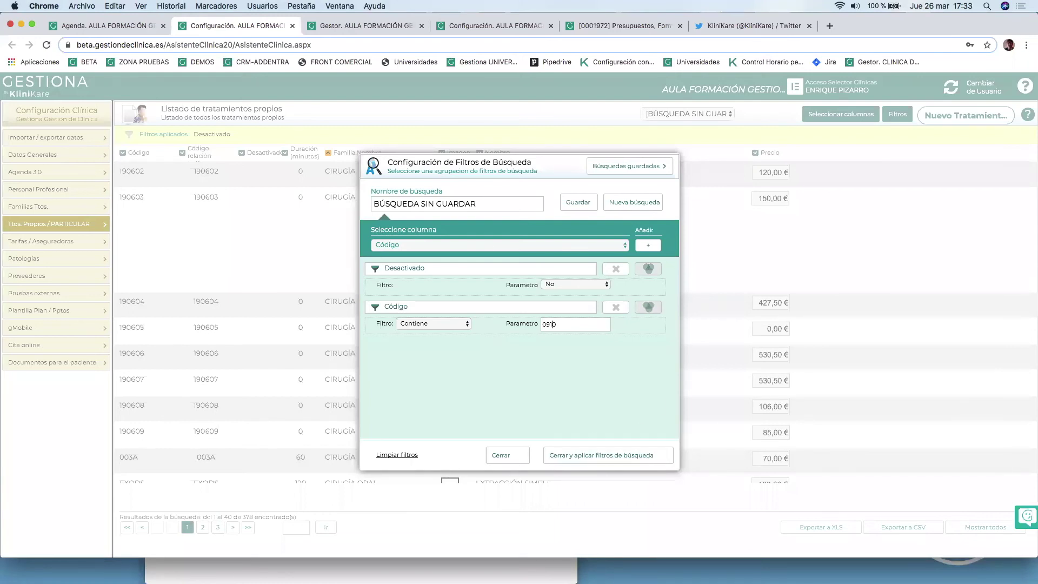
pyautogui.click(611, 455)
# - Edit the treatment Implante de carga inmediata (unidad) and add a fixed cost described as Gasto profesional with an amount of 350
pyautogui.click(556, 301)
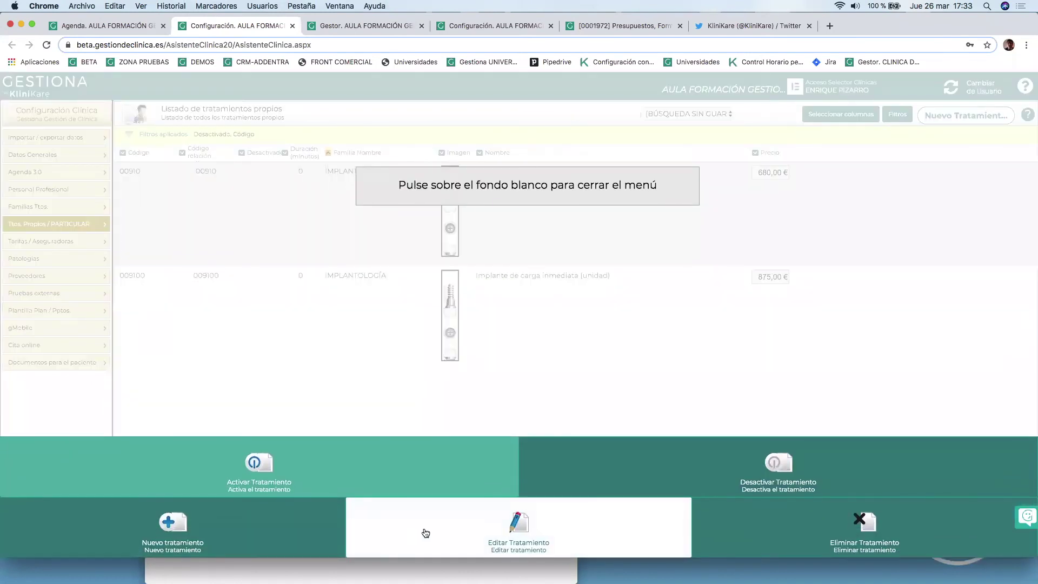
pyautogui.click(423, 530)
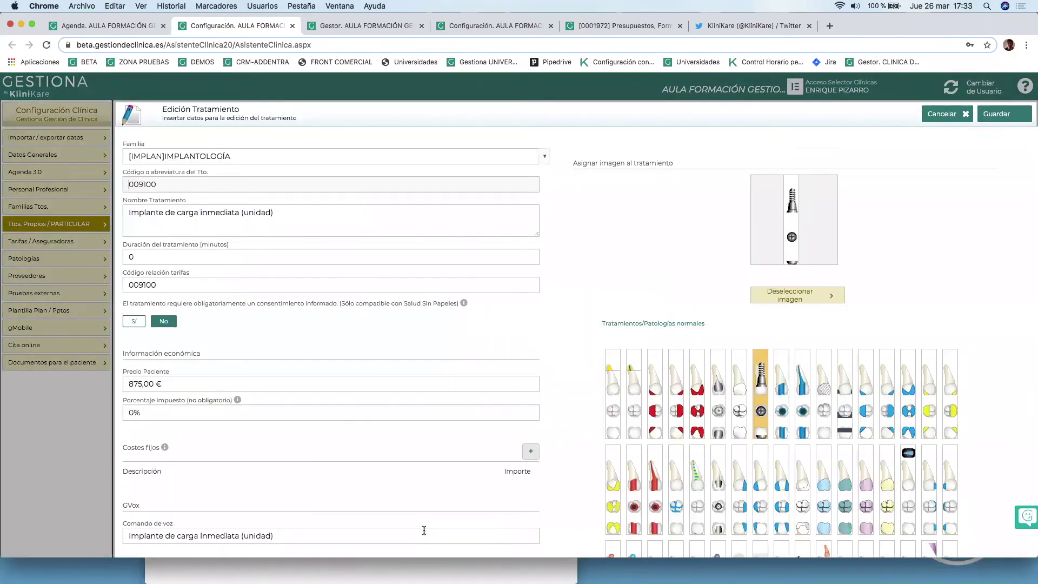
pyautogui.scroll(-3, 366, 489)
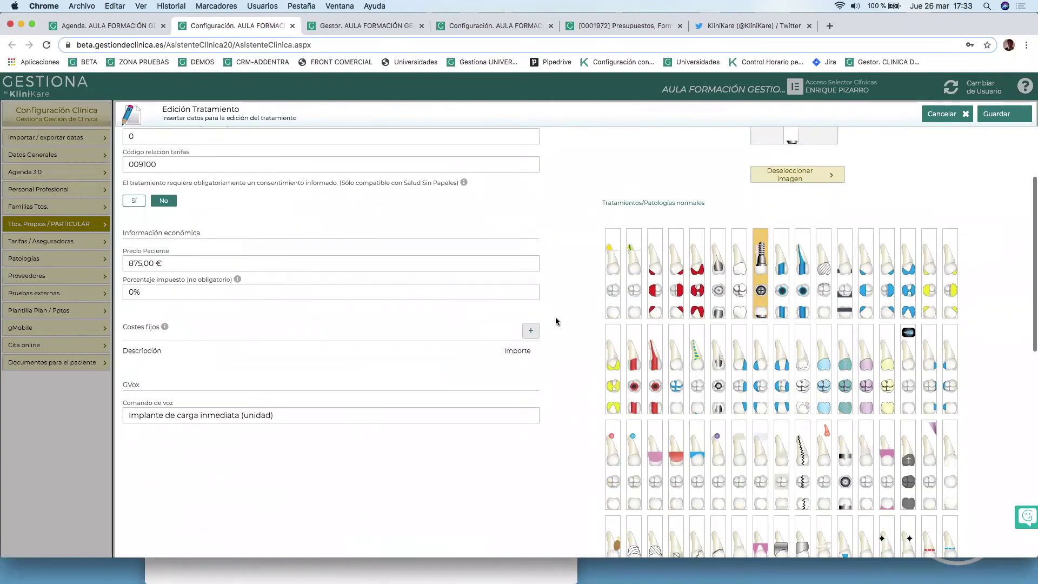
pyautogui.click(530, 330)
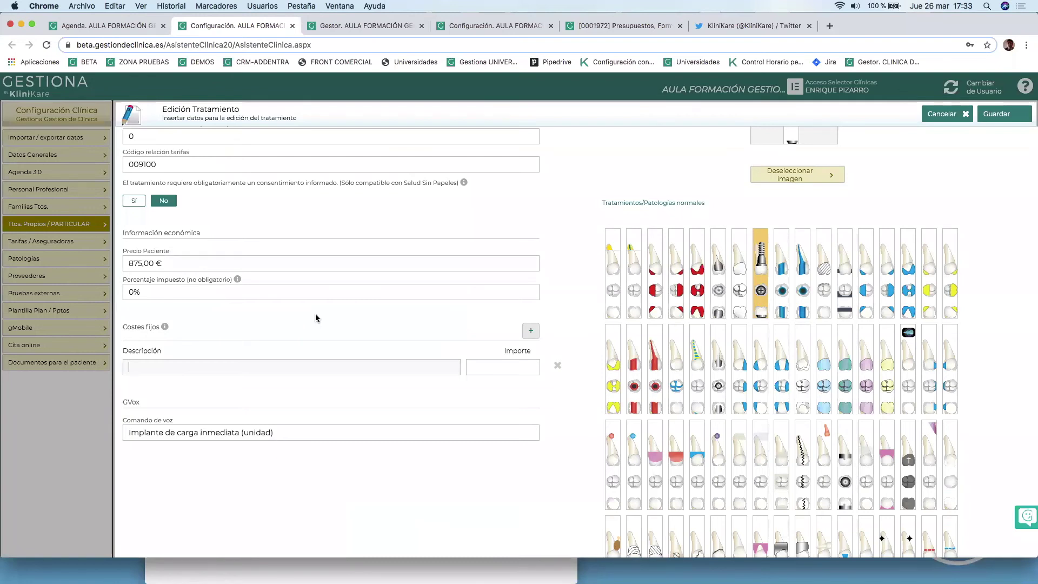
pyautogui.write('C')
pyautogui.write('ast')
pyautogui.press('BackSpace')
pyautogui.press('BackSpace')
pyautogui.write('sto profesional')
pyautogui.click(503, 367)
pyautogui.write('350')
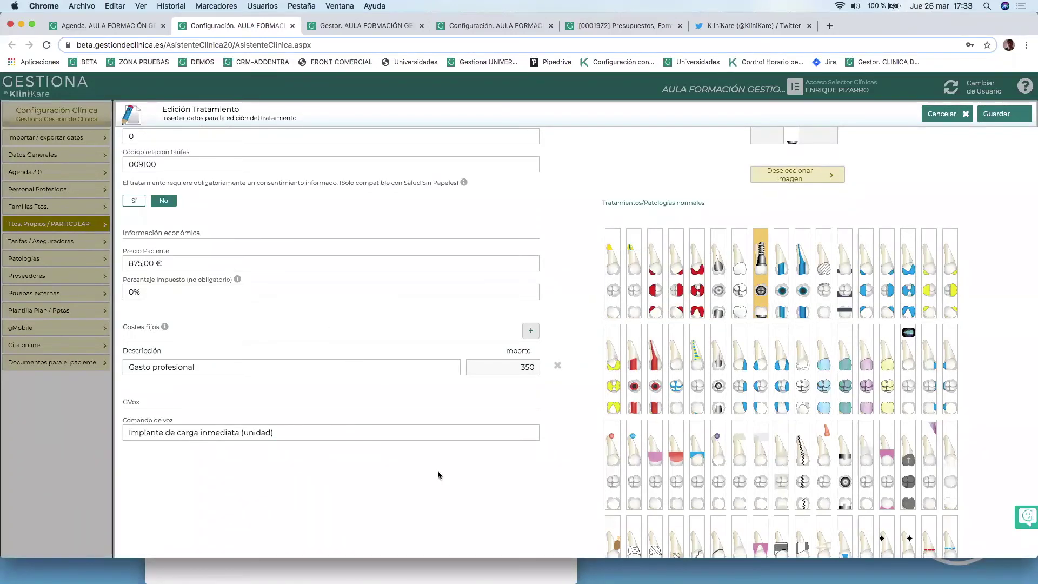
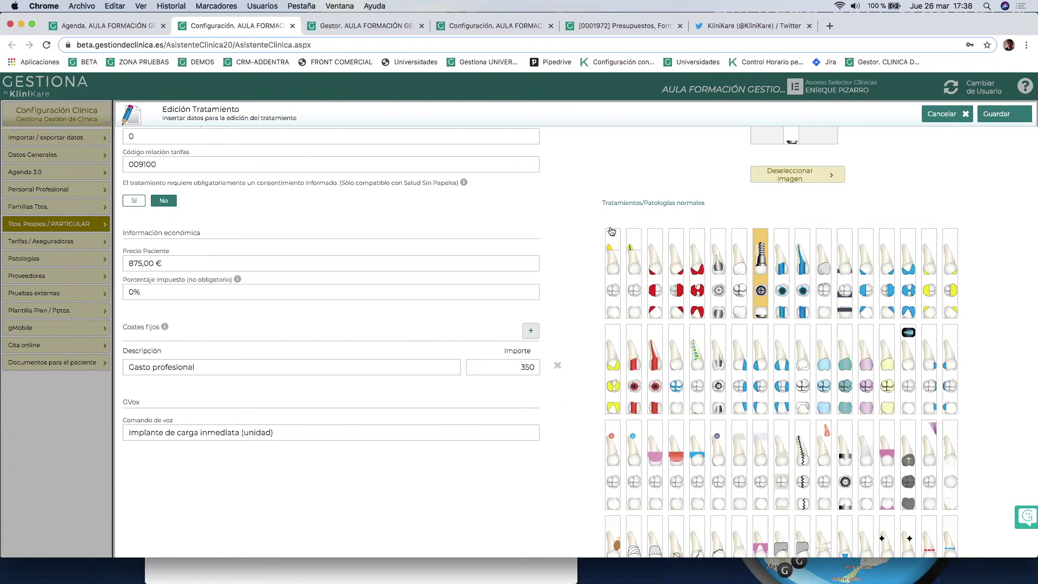
# - Go back to the January 2020 professional liquidations and check the net amount of the Comenzado pagado liquidation
pyautogui.click(364, 25)
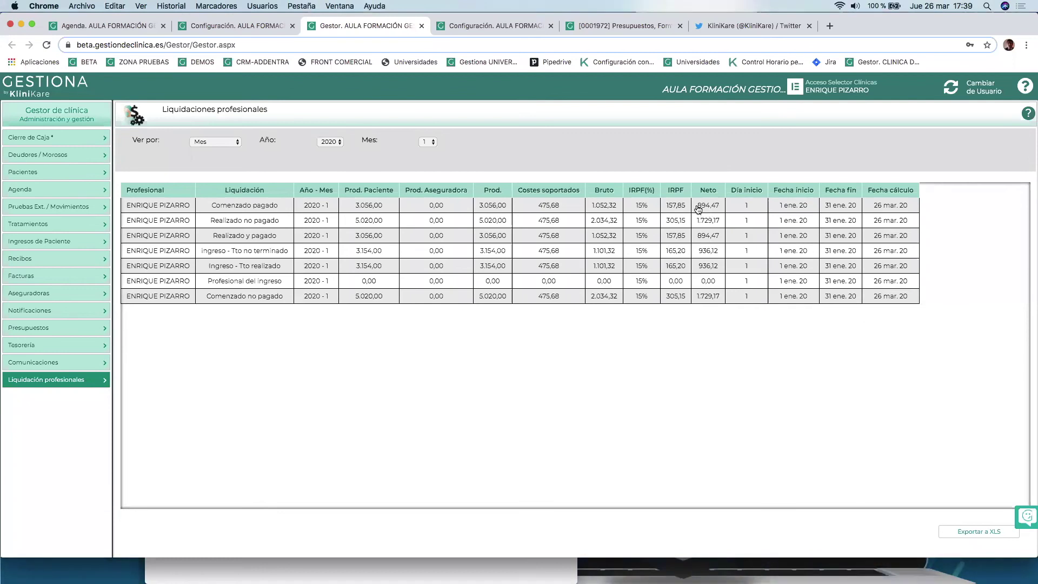
pyautogui.moveTo(701, 209); pyautogui.dragTo(722, 207)
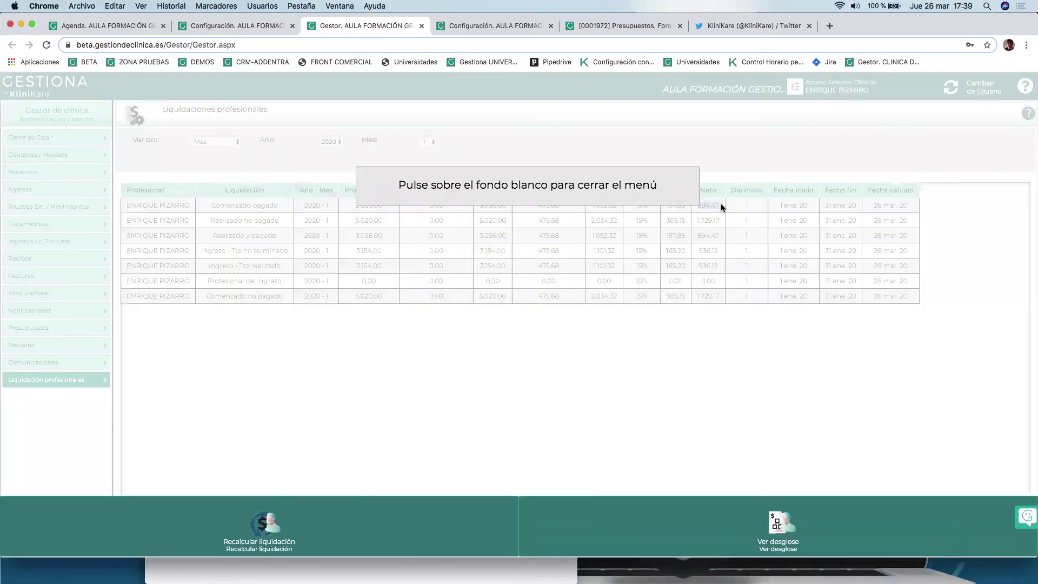
pyautogui.click(722, 207)
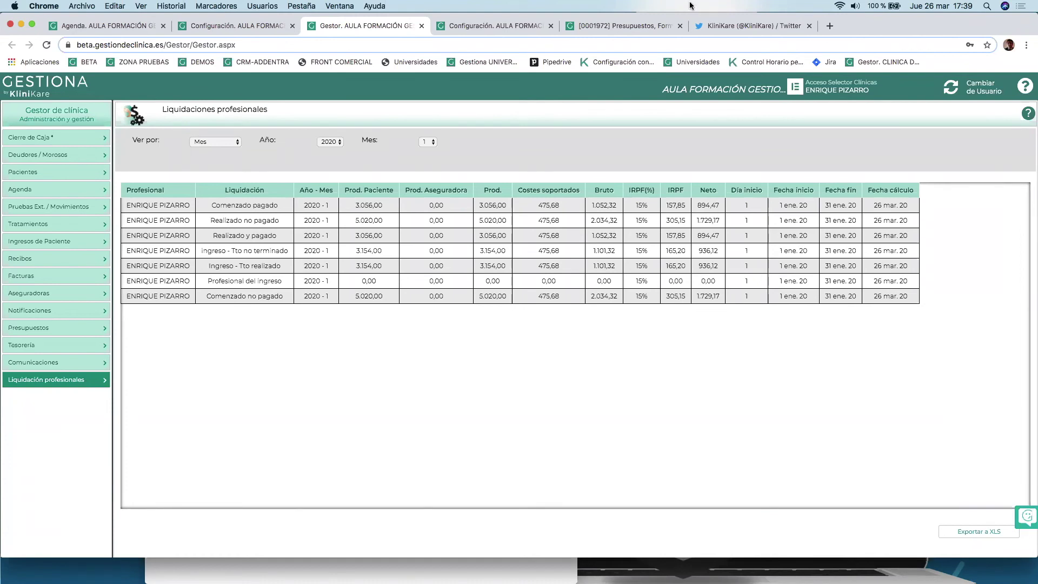
# - Discard the treatment edit and open the first professional's Realizado no pagado liquidation to review its treatment and payment settings
pyautogui.click(208, 27)
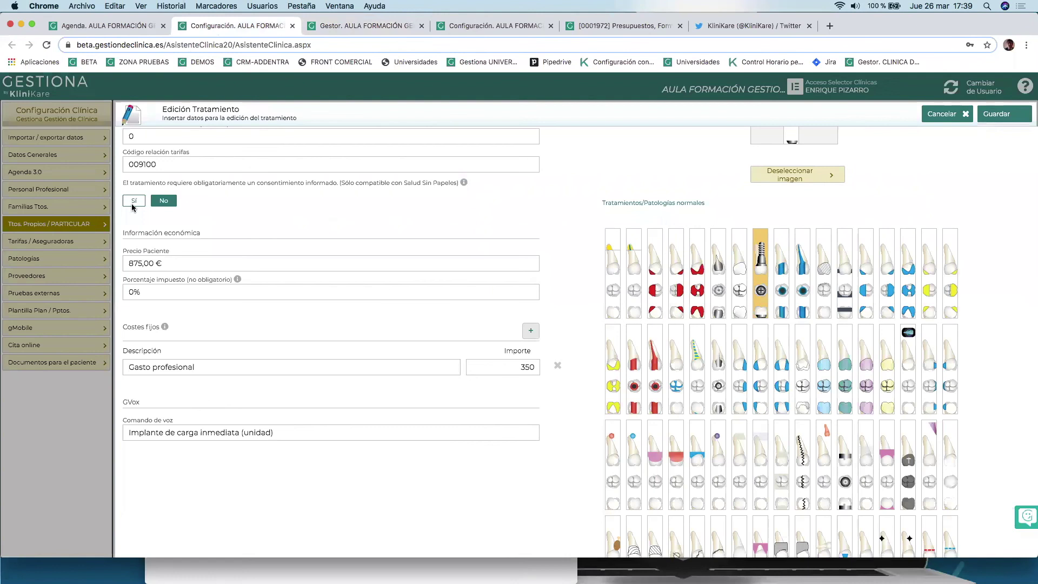
pyautogui.click(942, 114)
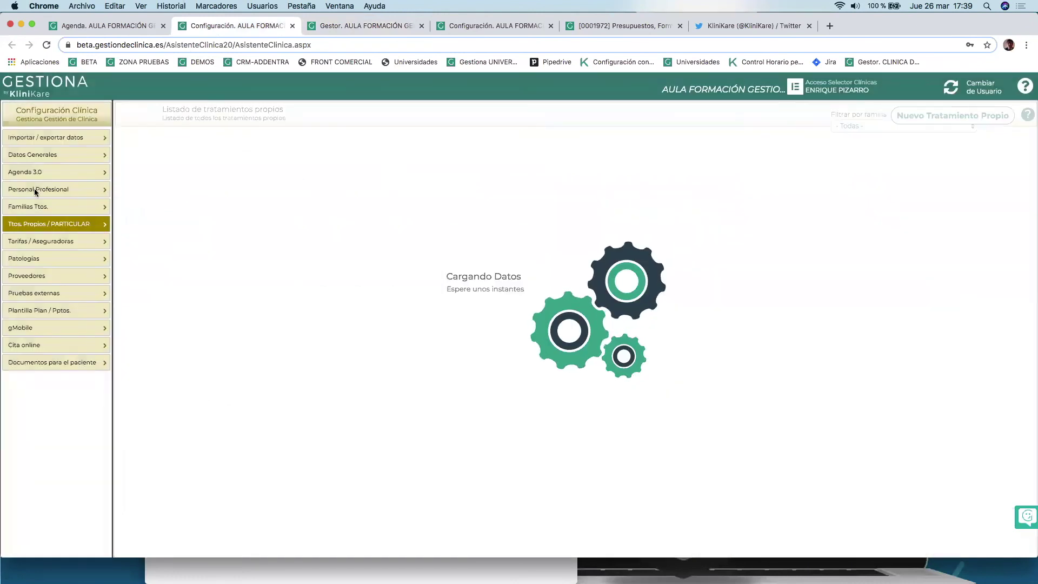
pyautogui.click(34, 188)
pyautogui.click(172, 171)
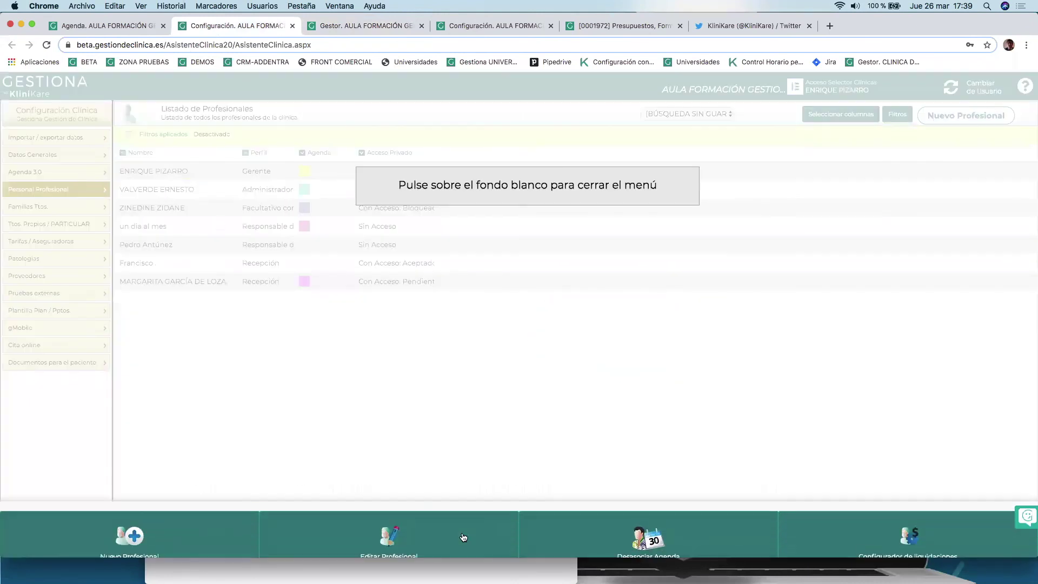
pyautogui.click(819, 520)
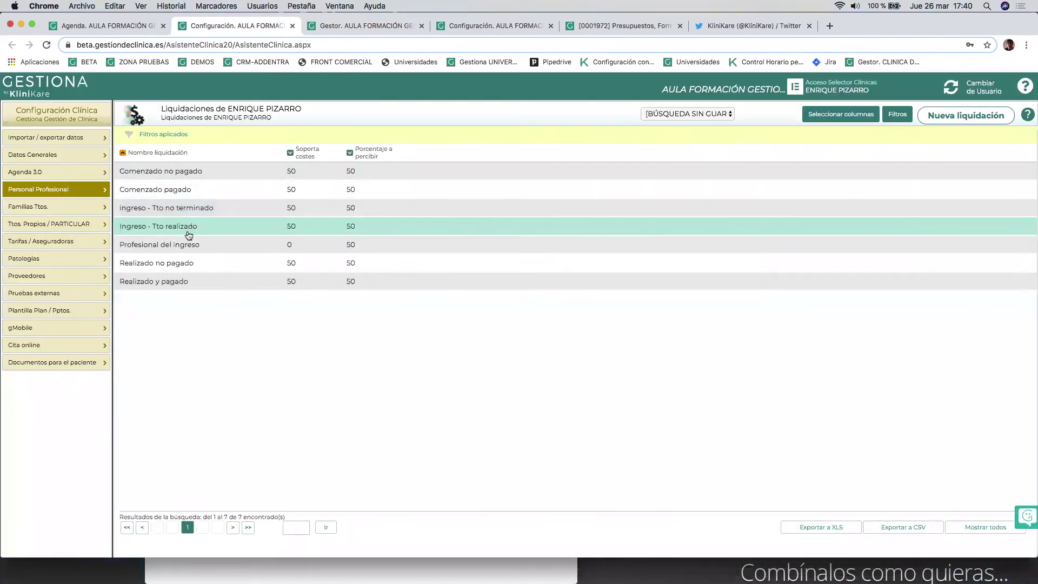
pyautogui.click(188, 263)
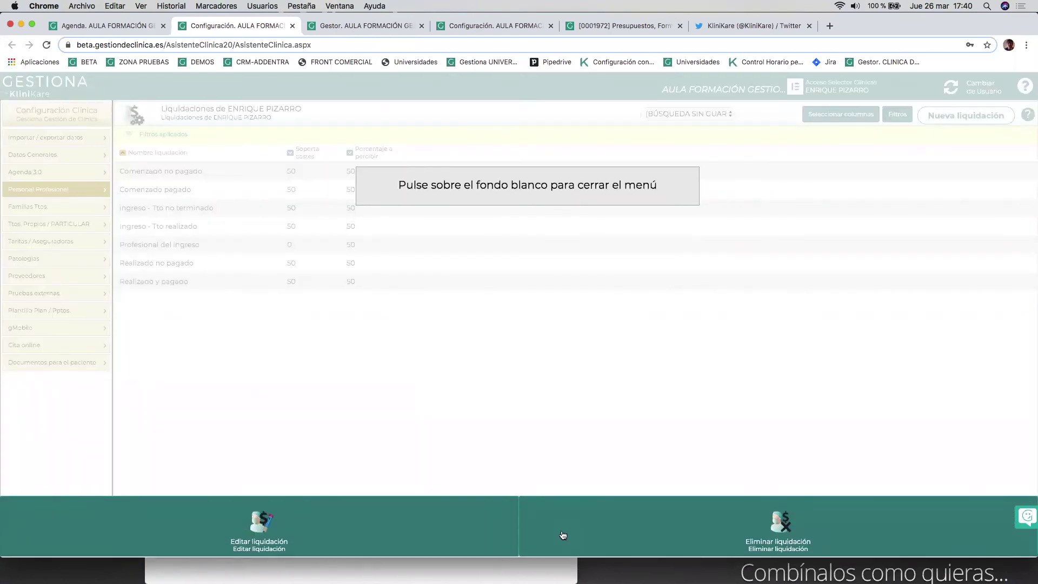
pyautogui.click(301, 531)
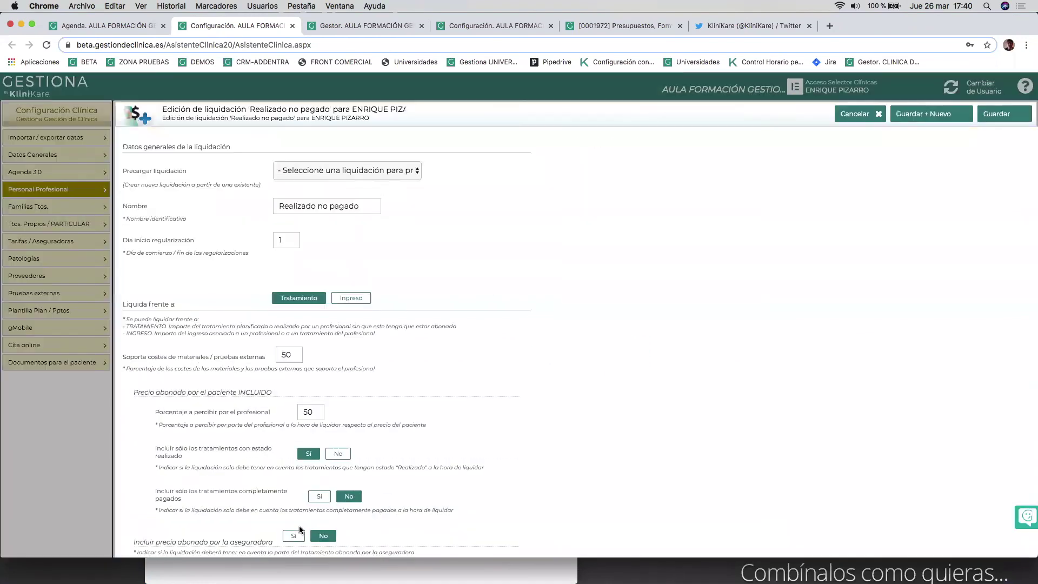
pyautogui.scroll(-3, 326, 405)
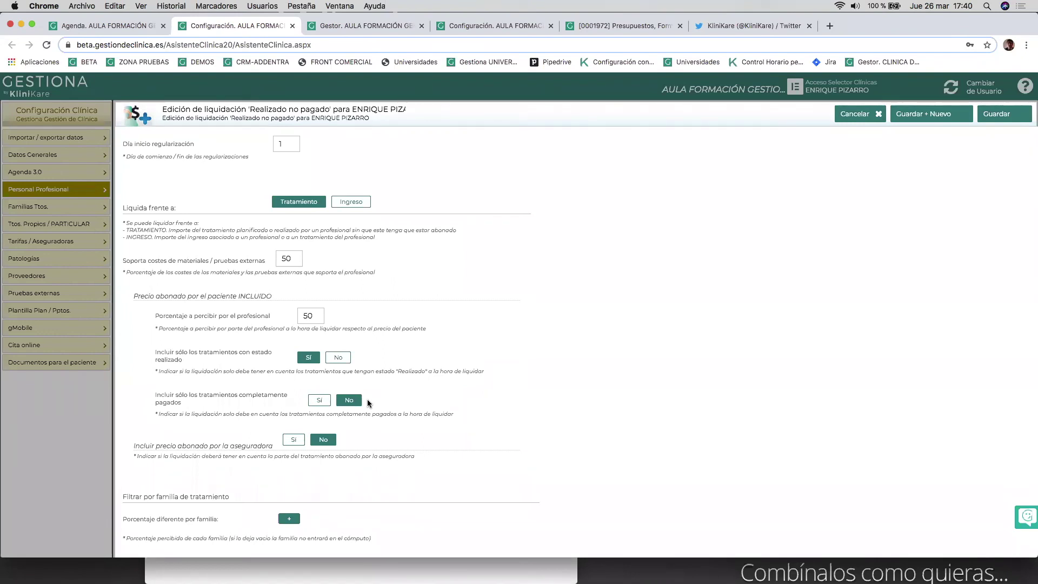
# - Open the breakdown of the January 2020 Comenzado pagado liquidation
pyautogui.click(378, 25)
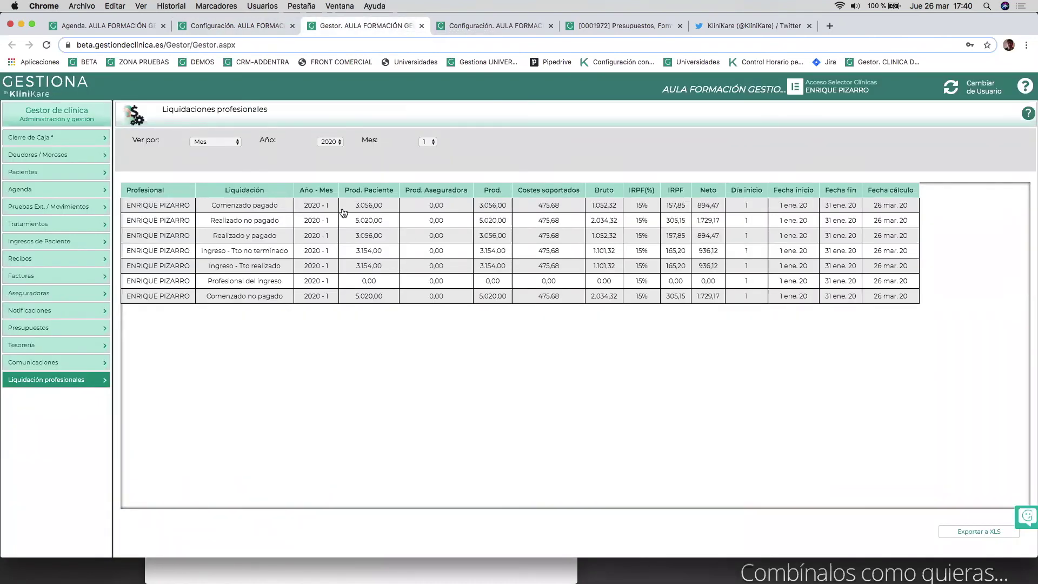
pyautogui.click(244, 205)
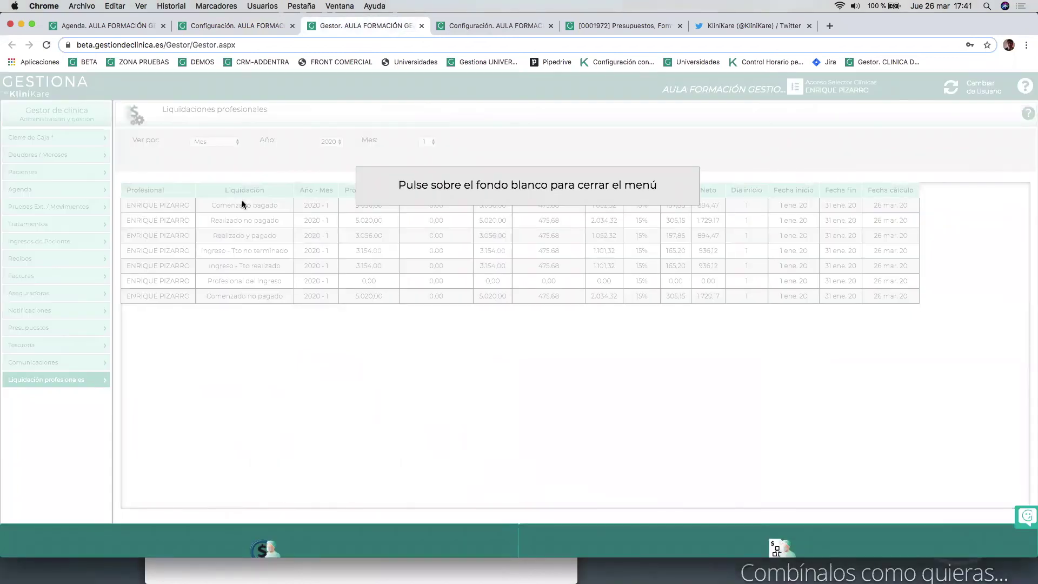
pyautogui.click(696, 527)
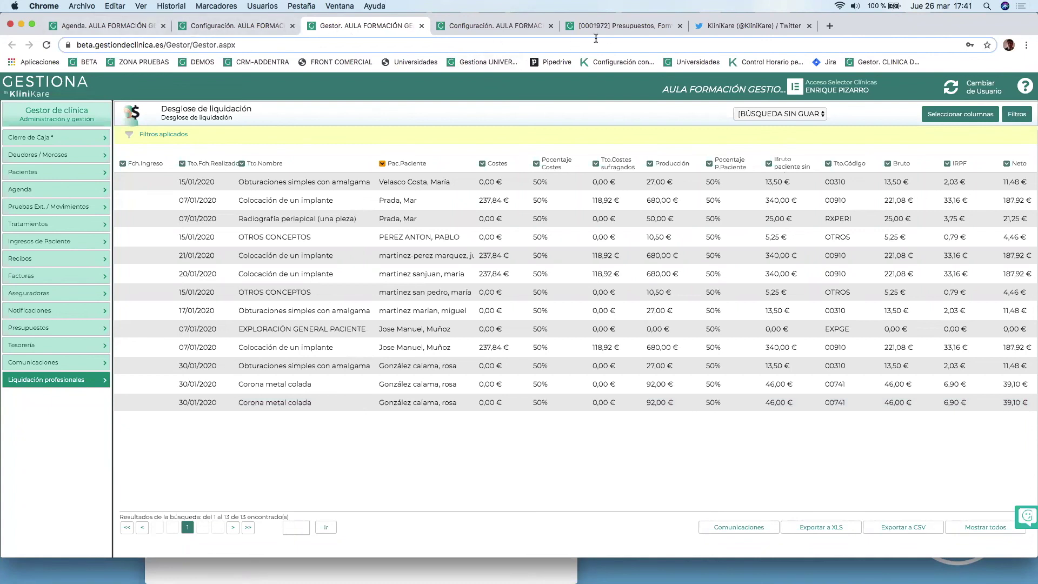
# - Delete the 100,00 € on-account income from the Formación Presupuestos patient's economic data
pyautogui.click(611, 25)
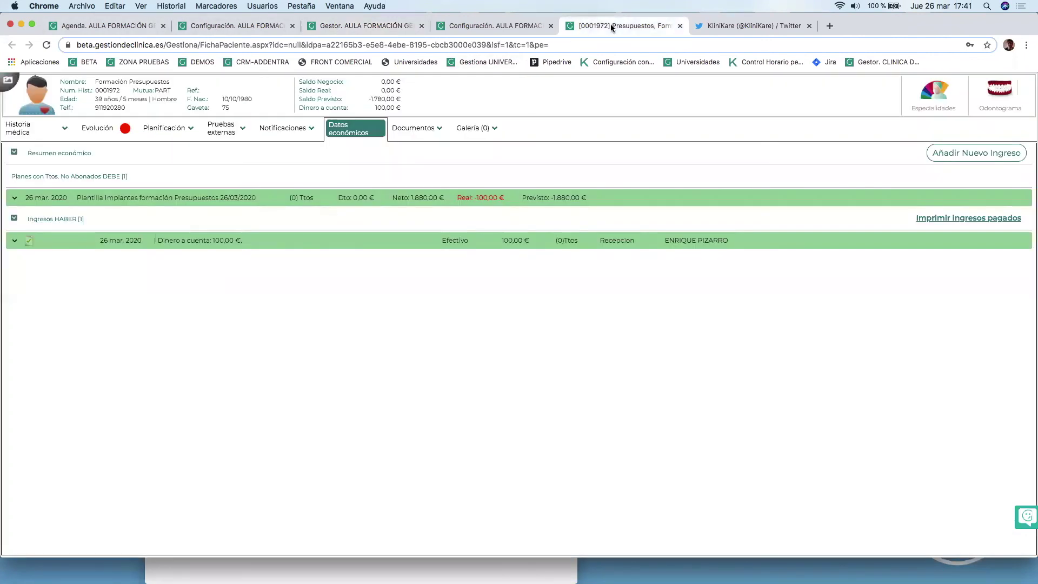
pyautogui.click(227, 242)
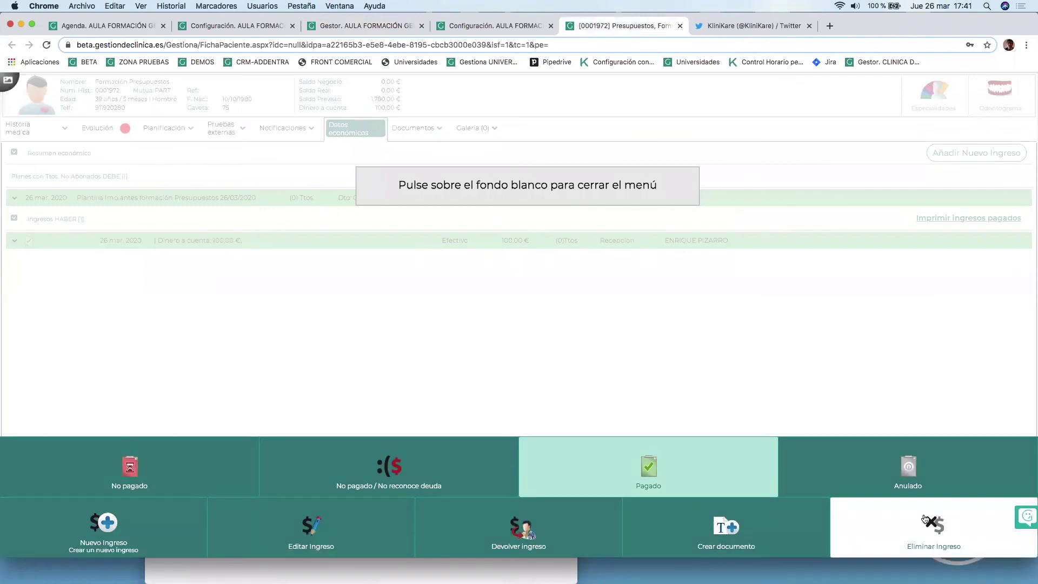
pyautogui.click(925, 520)
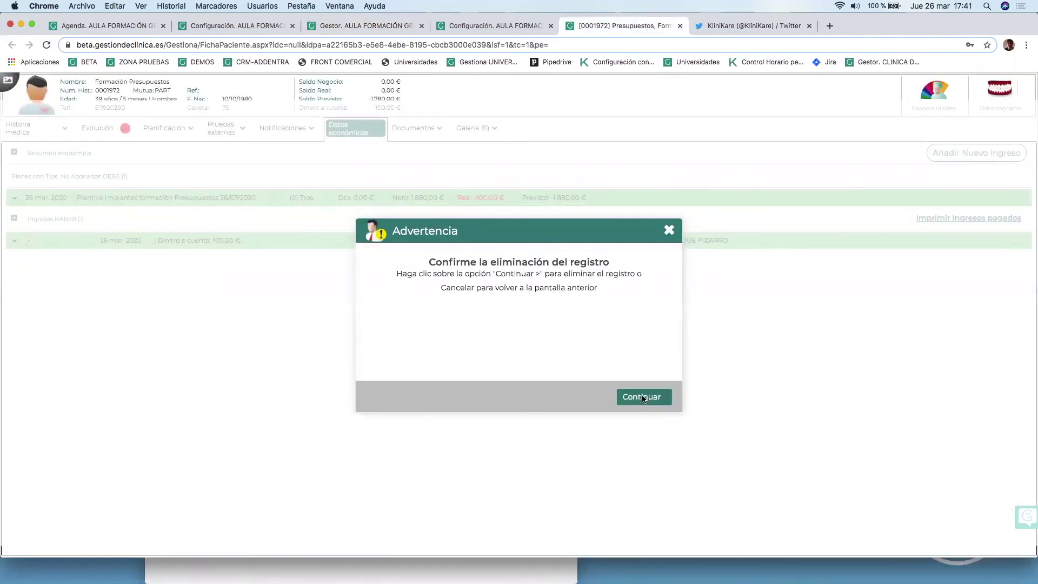
pyautogui.click(642, 397)
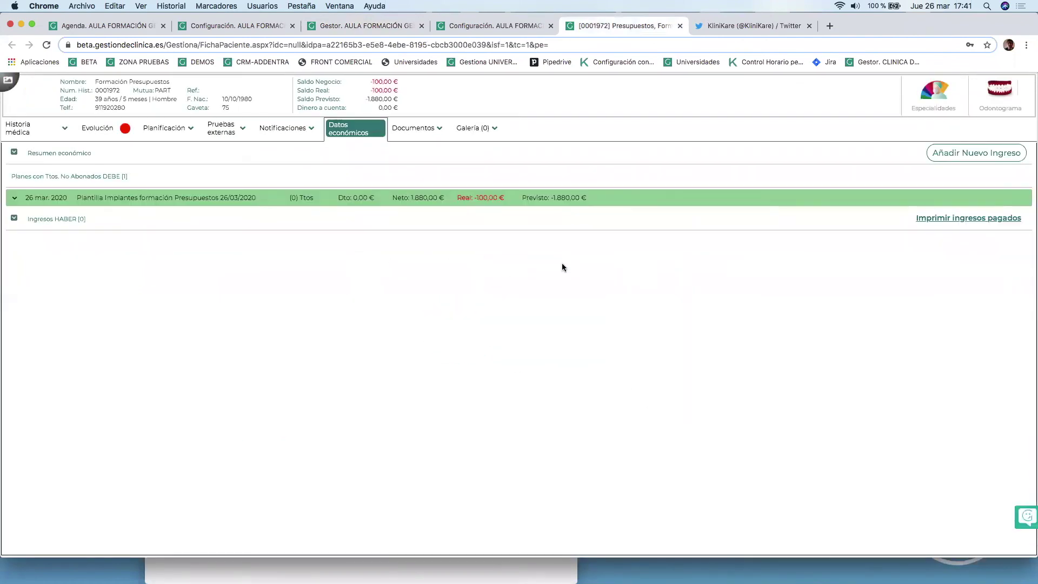
# - Finance the patient's implant plan as Externa. Regulariza con financiera, with a finance company and associated operation costs of 5,5, and generate the instalments
pyautogui.click(377, 197)
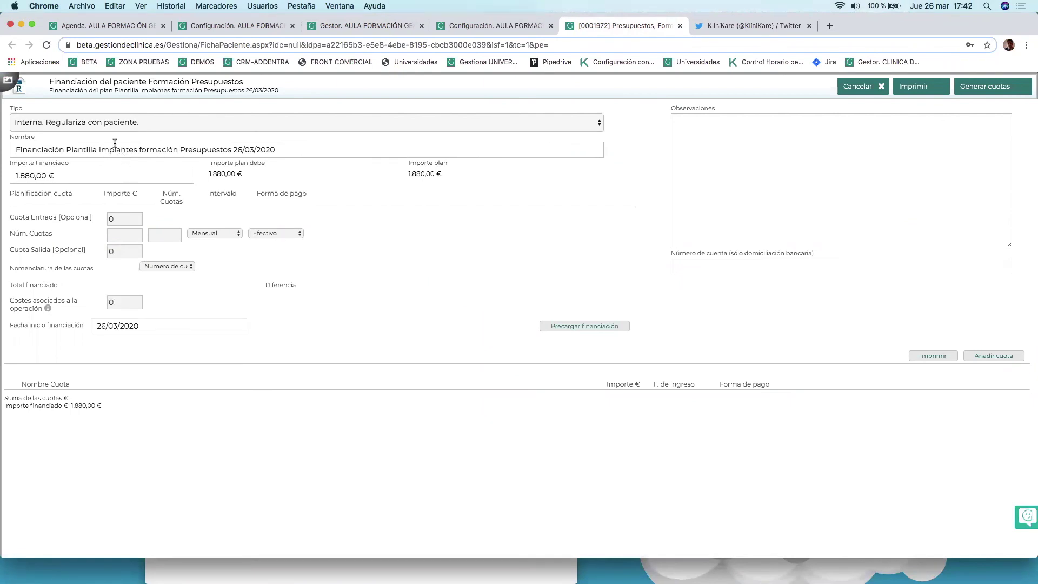
pyautogui.click(78, 121)
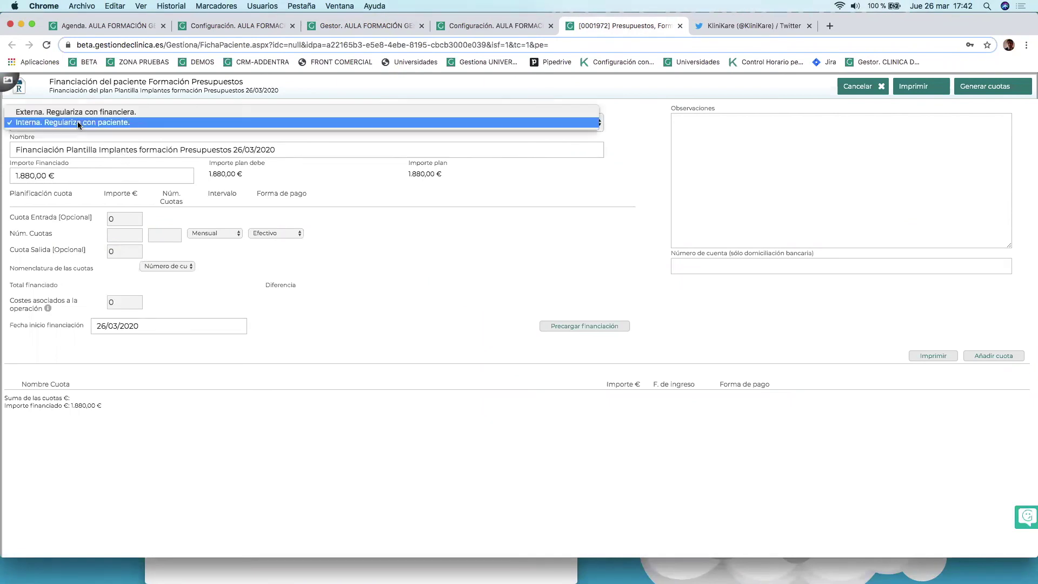
pyautogui.click(87, 113)
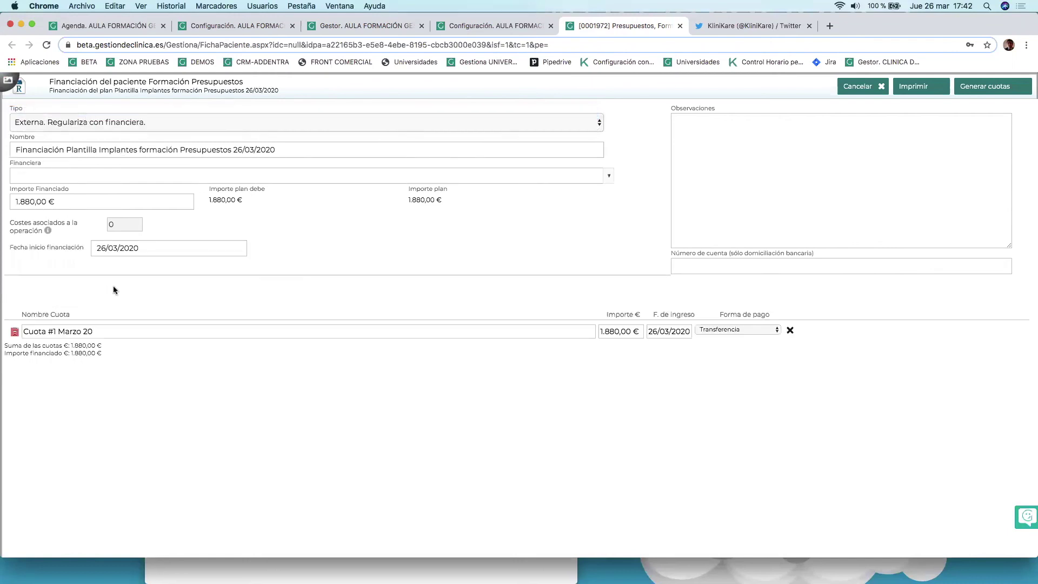
pyautogui.click(120, 225)
pyautogui.press('BackSpace')
pyautogui.write('5,5')
pyautogui.click(287, 232)
pyautogui.moveTo(148, 223); pyautogui.dragTo(175, 223)
pyautogui.click(981, 88)
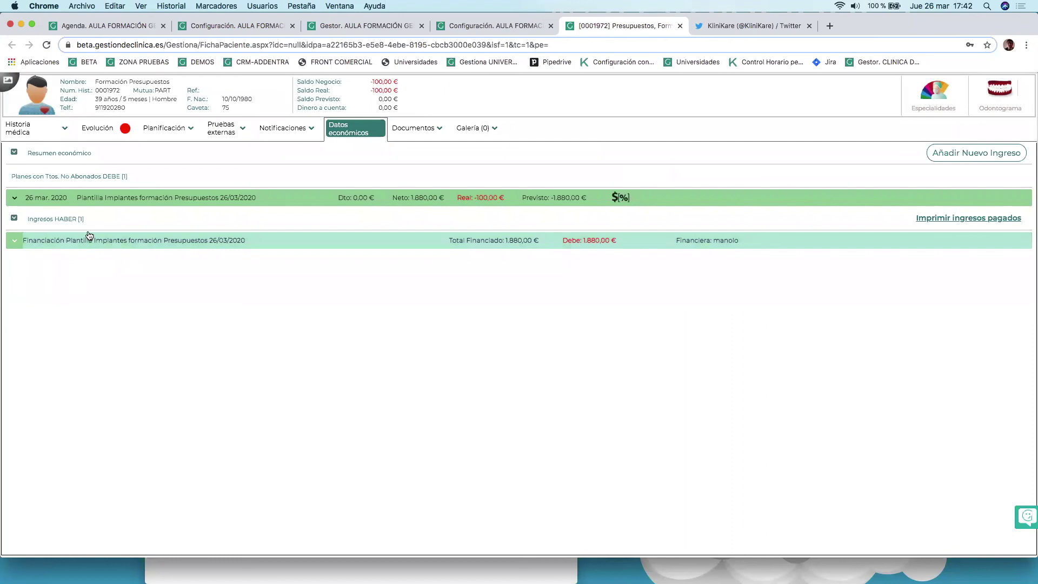
# - Review the Gastos financiación cost associated with the Corona de Zirconio treatment in the patient's implant plan, and leave the costs form without saving
pyautogui.click(145, 128)
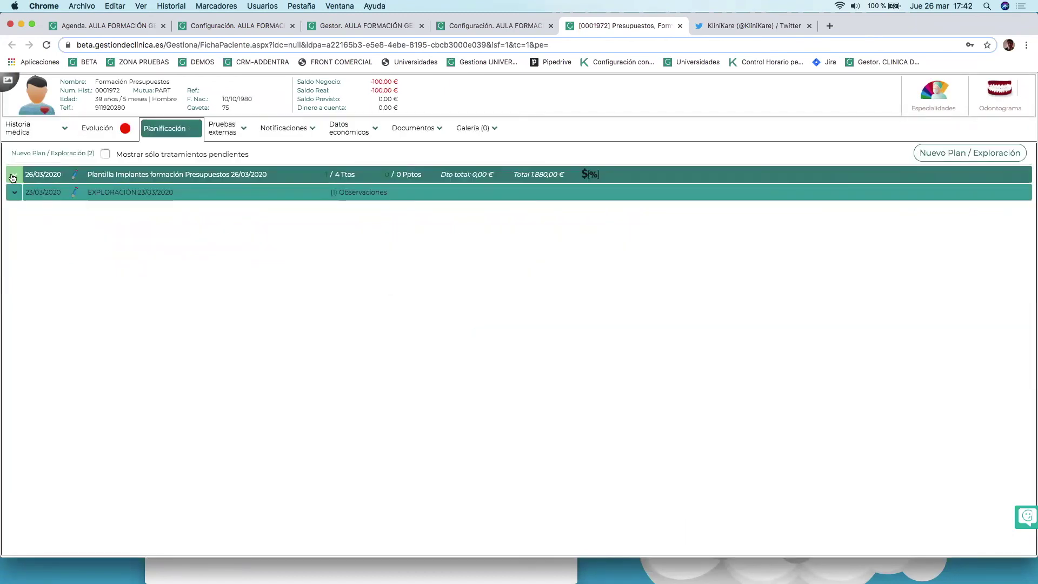
pyautogui.click(77, 176)
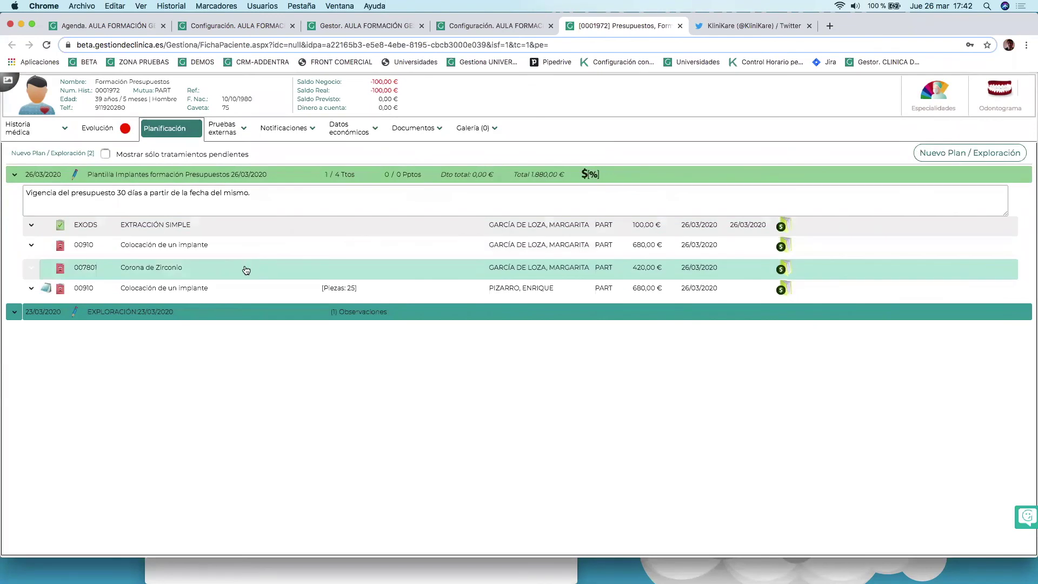
pyautogui.click(245, 269)
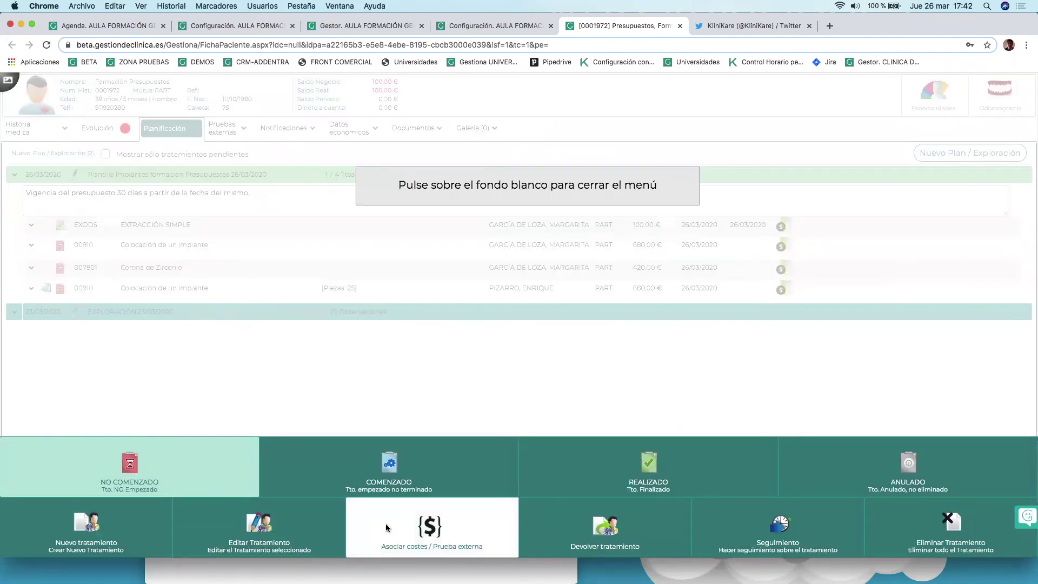
pyautogui.click(385, 523)
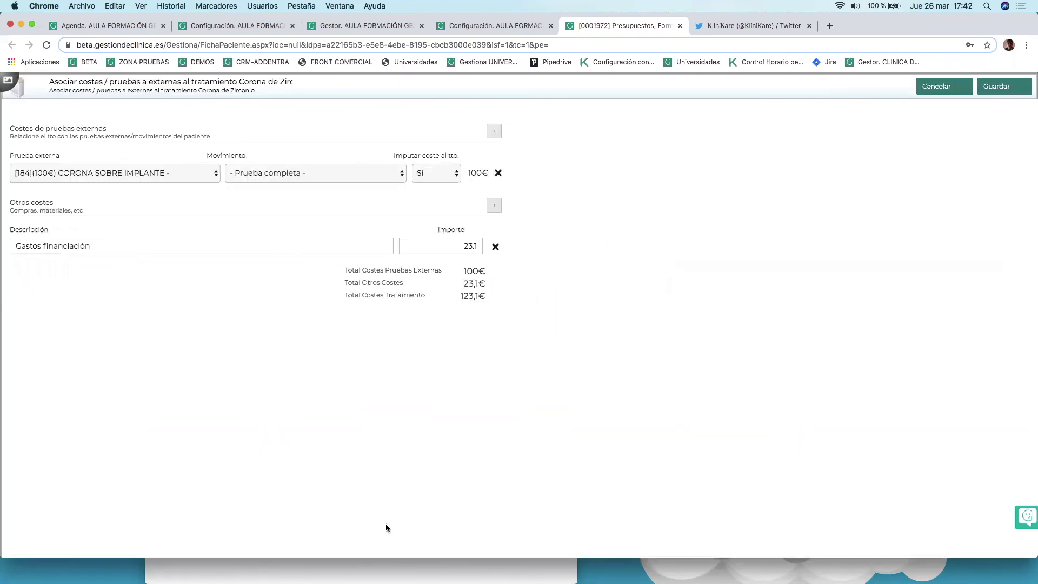
pyautogui.click(170, 245)
pyautogui.hotkey('alt', 'shift', 'Left')
pyautogui.hotkey('alt', 'shift', 'Left')
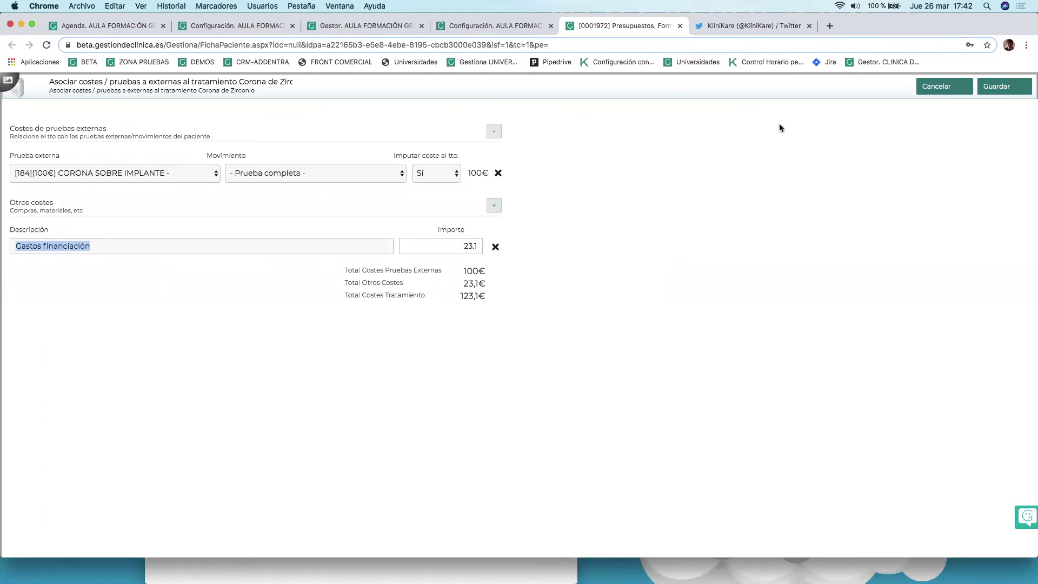
pyautogui.click(939, 89)
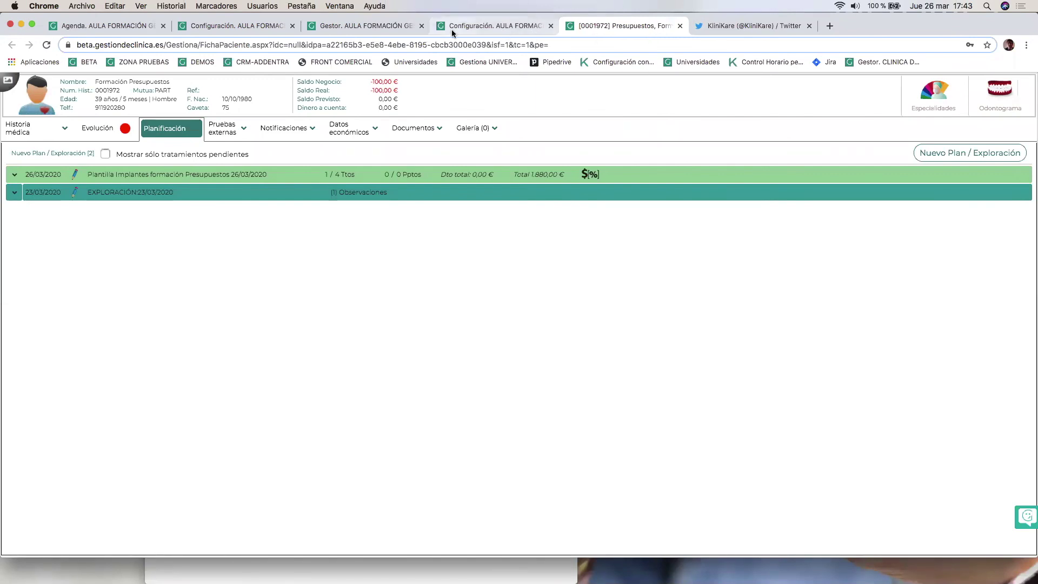
# - Go back to the clinic manager's liquidation breakdown, and switch to the KliniKare profile on Twitter
pyautogui.click(332, 27)
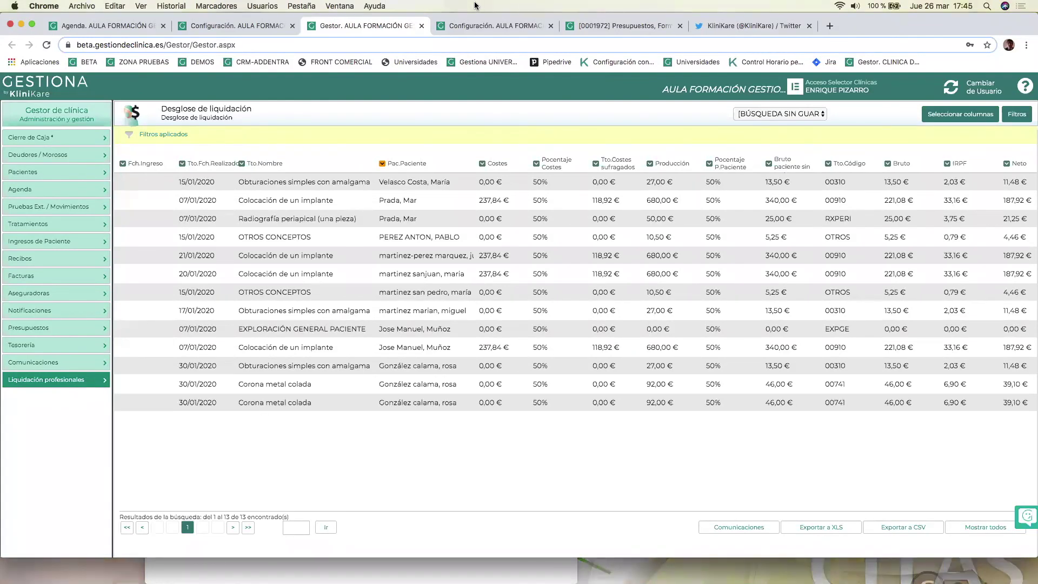
pyautogui.click(729, 23)
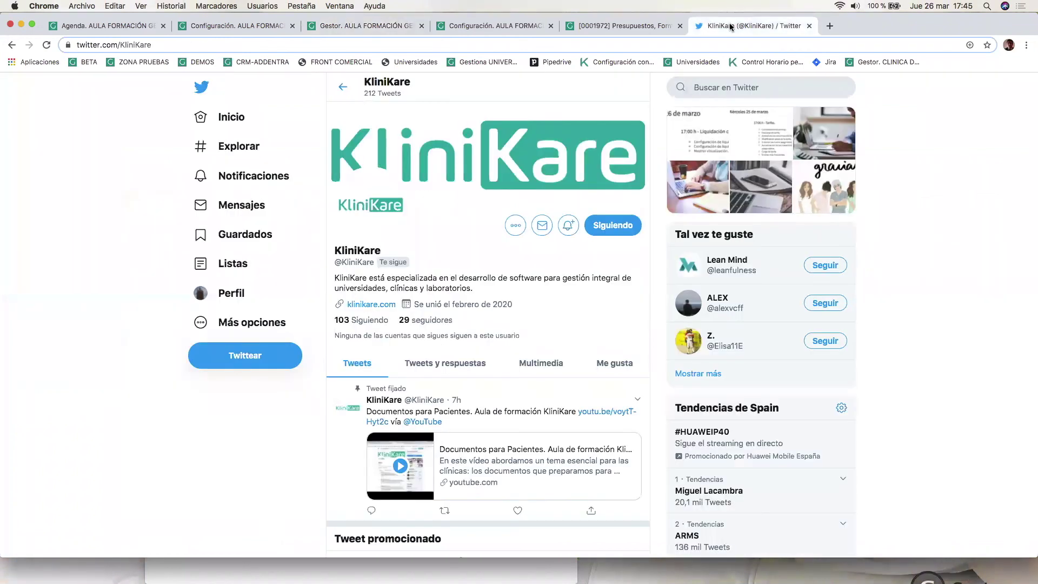